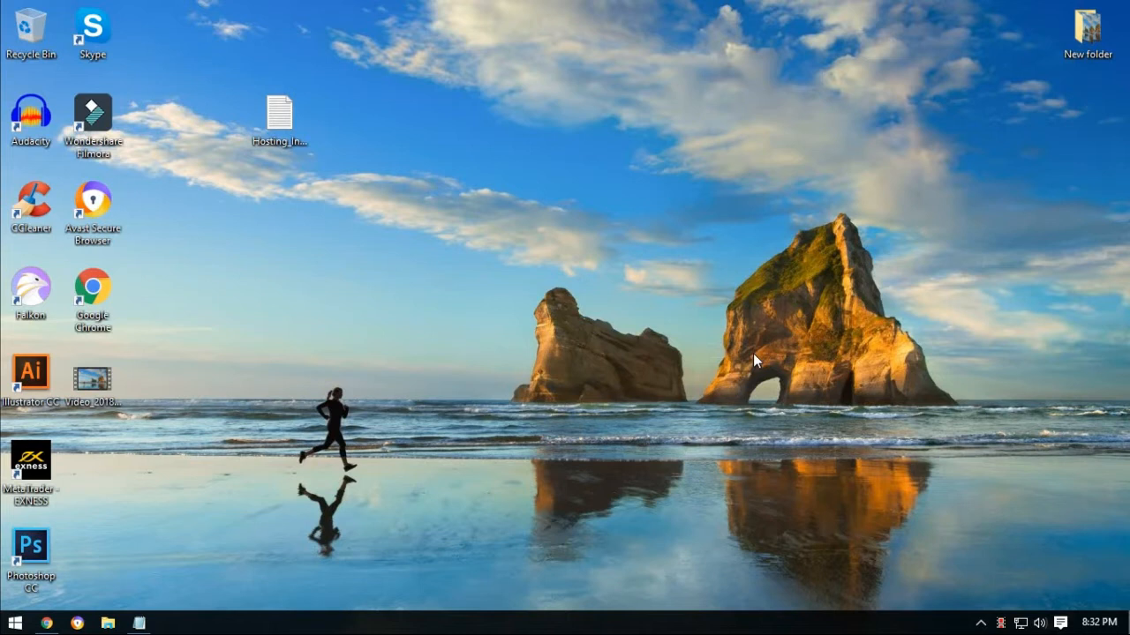
Load mritbabu.ml in Chrome and see its empty index page.
left_click(47, 624)
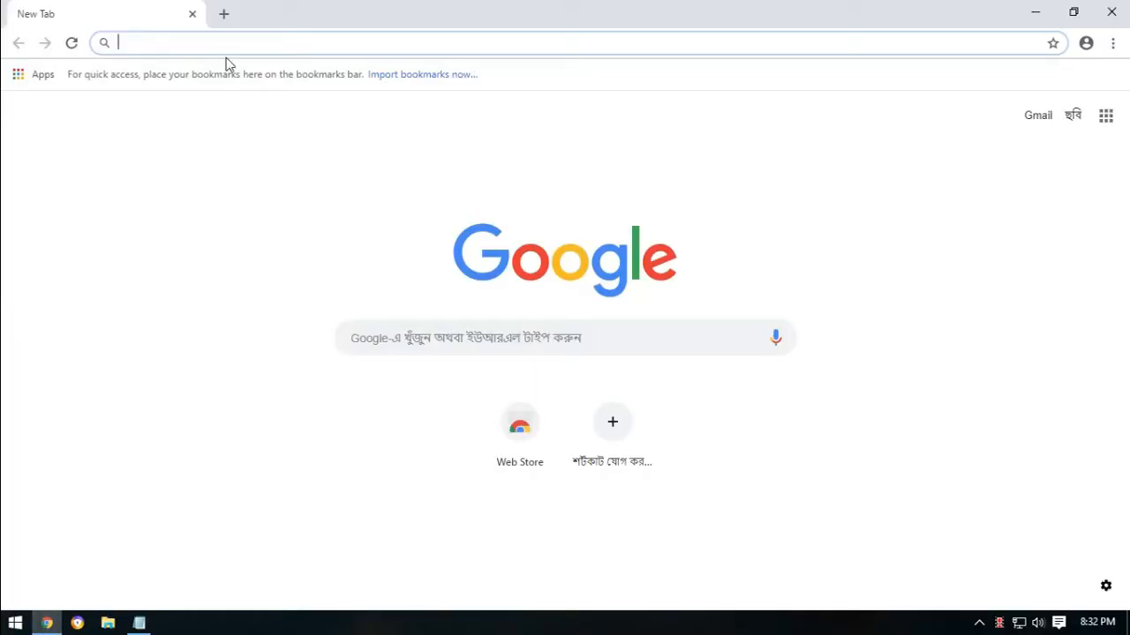
type("mritbabu.ml")
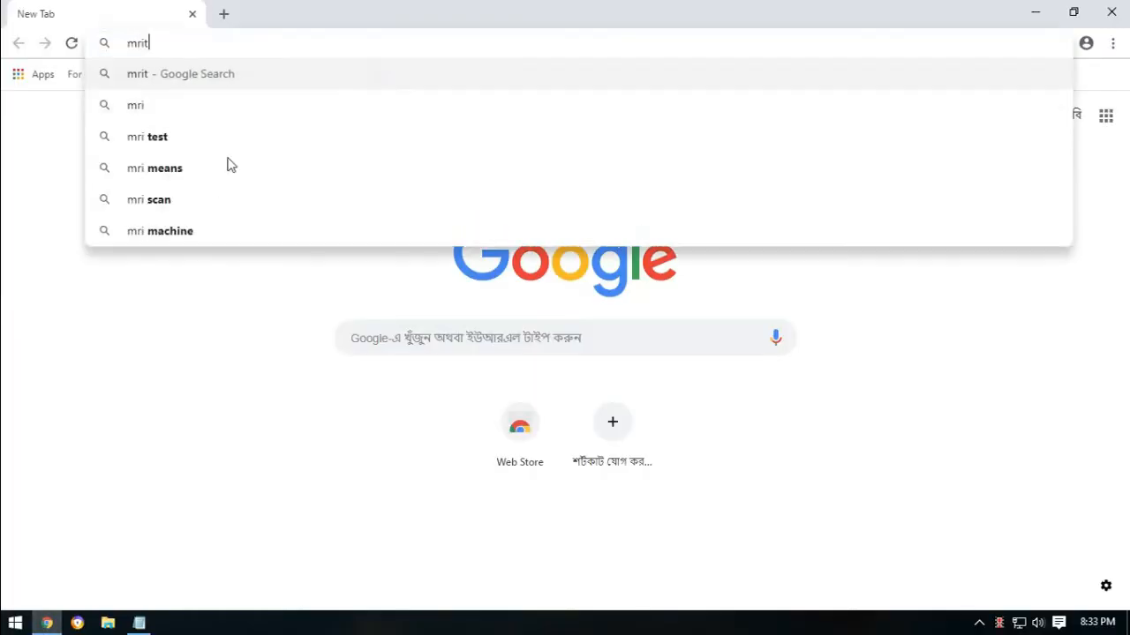
key("Return")
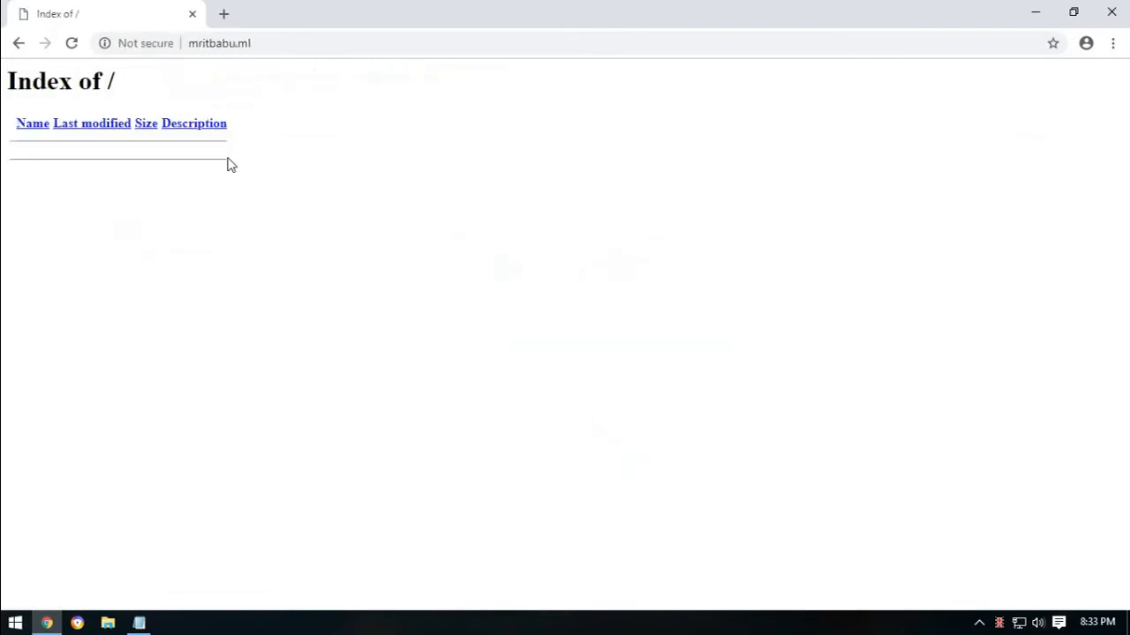
Open the domain's cPanel login page at mritbabu.ml/cpanel.
left_click(292, 49)
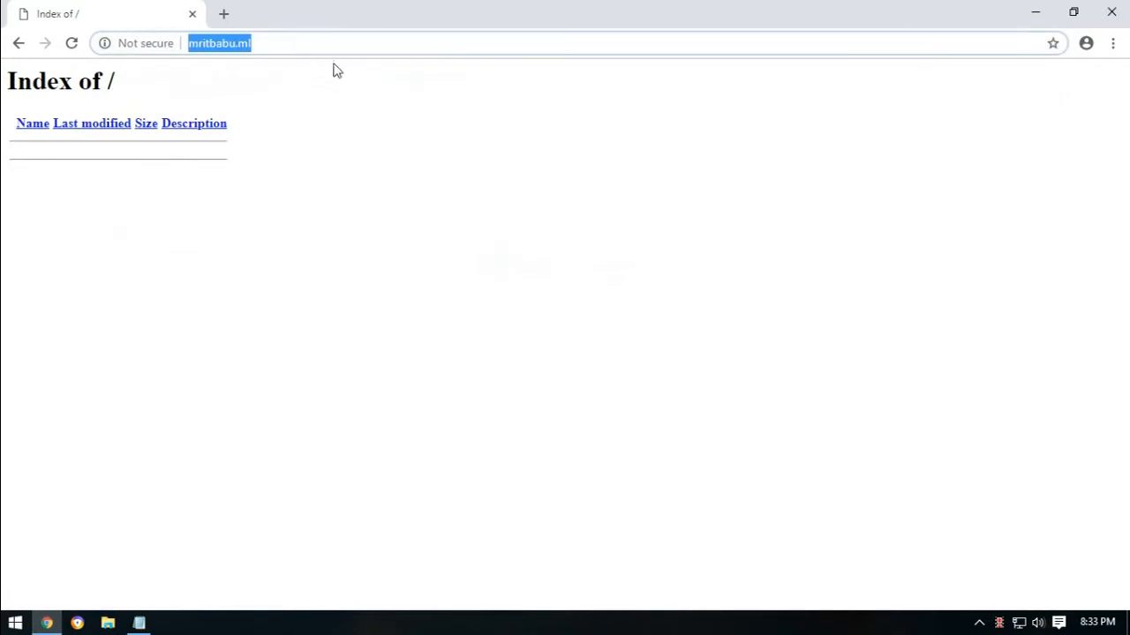
key("Right")
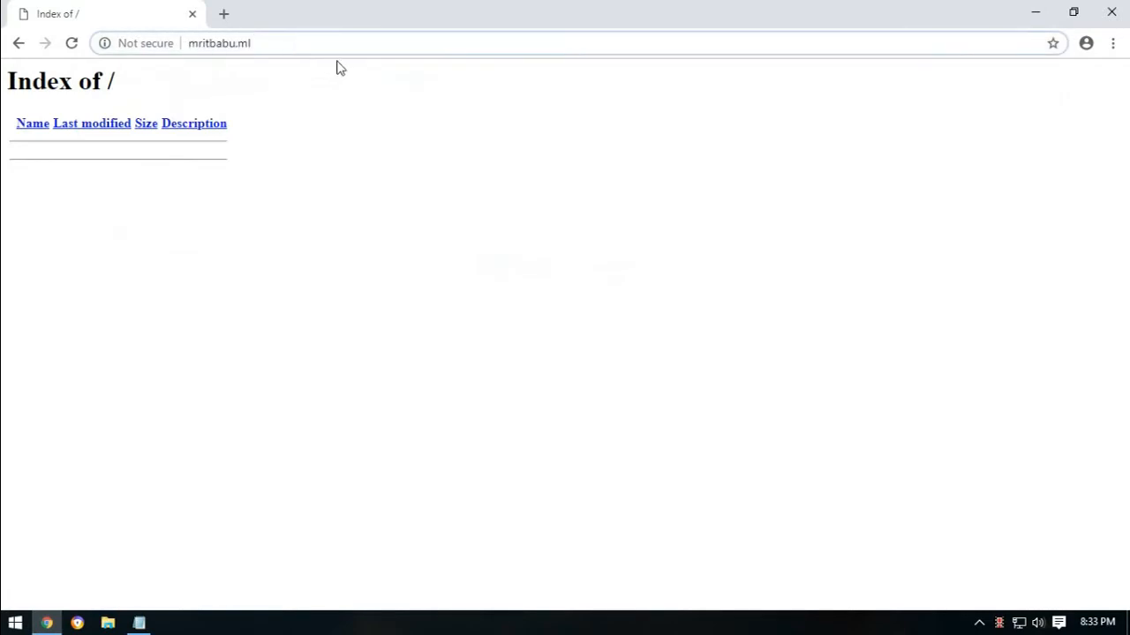
type("/cpanel")
key("Return")
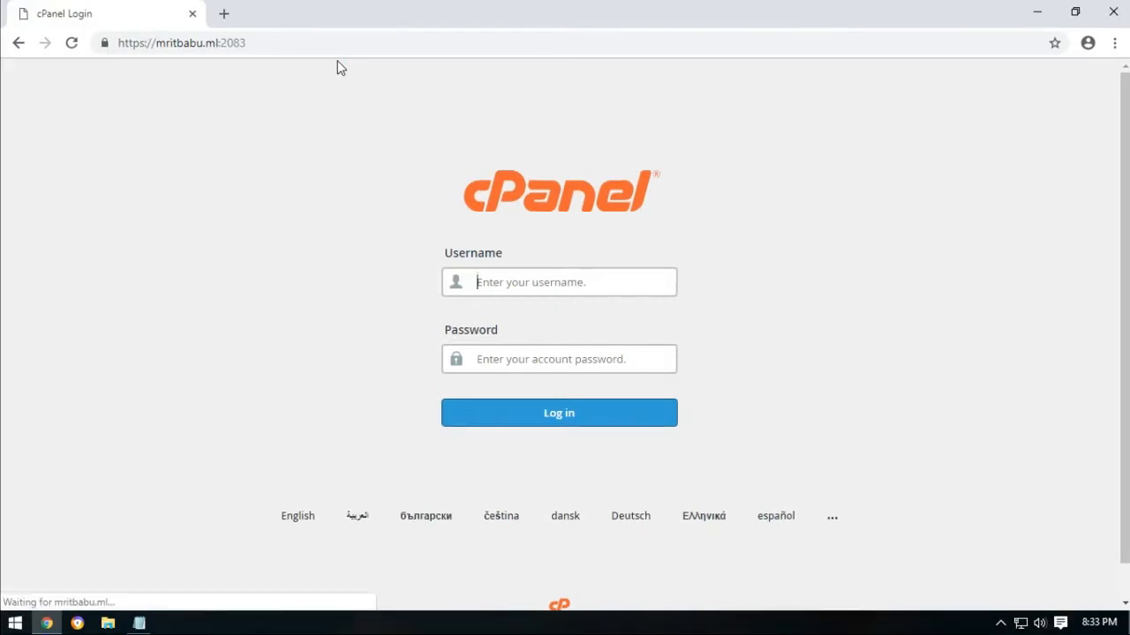
Copy the account user name from the hosting notes into the cPanel Username field.
left_click(138, 623)
left_click_drag(218, 274, 292, 271)
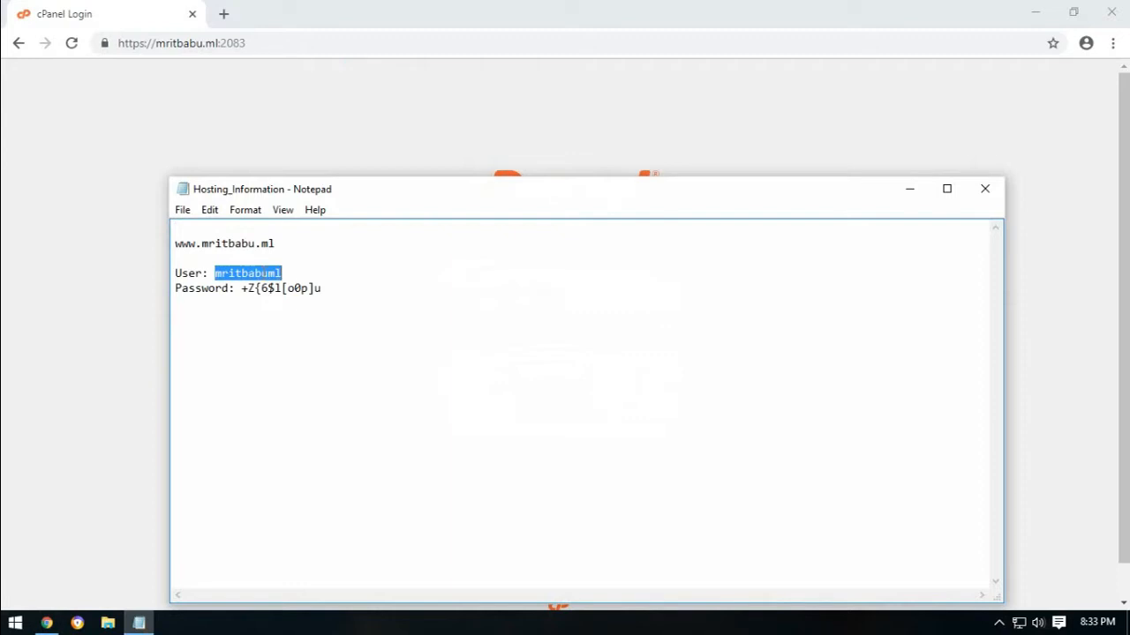
right_click(263, 274)
left_click(314, 327)
left_click(360, 169)
right_click(507, 284)
left_click(542, 386)
left_click(316, 399)
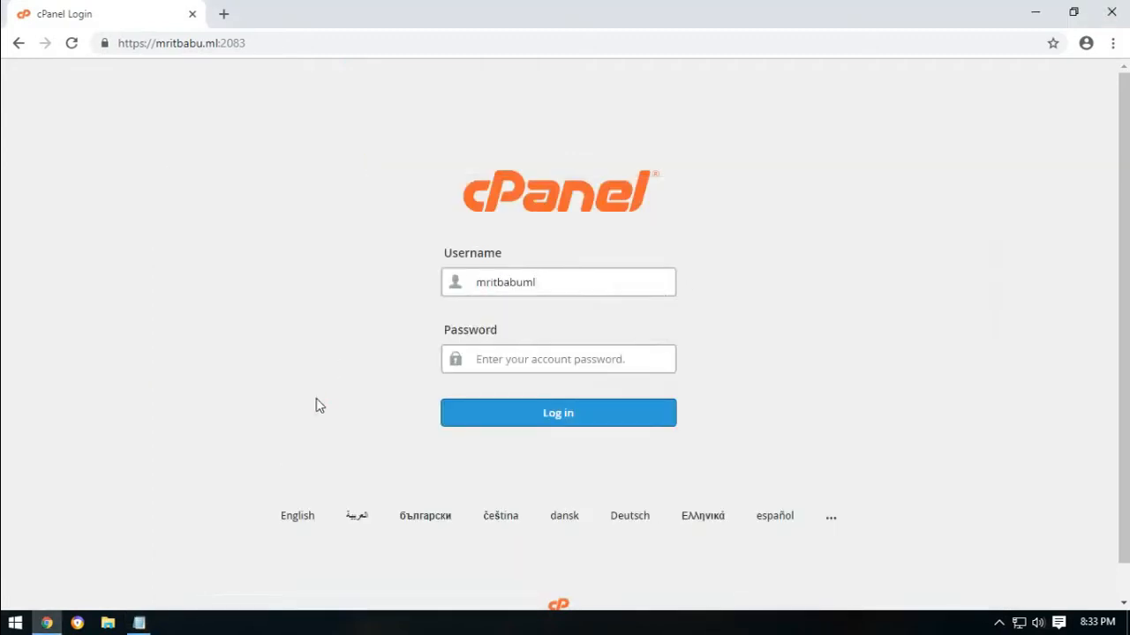
Copy the saved account password into the Password field and log in to cPanel.
left_click(139, 623)
left_click(245, 289)
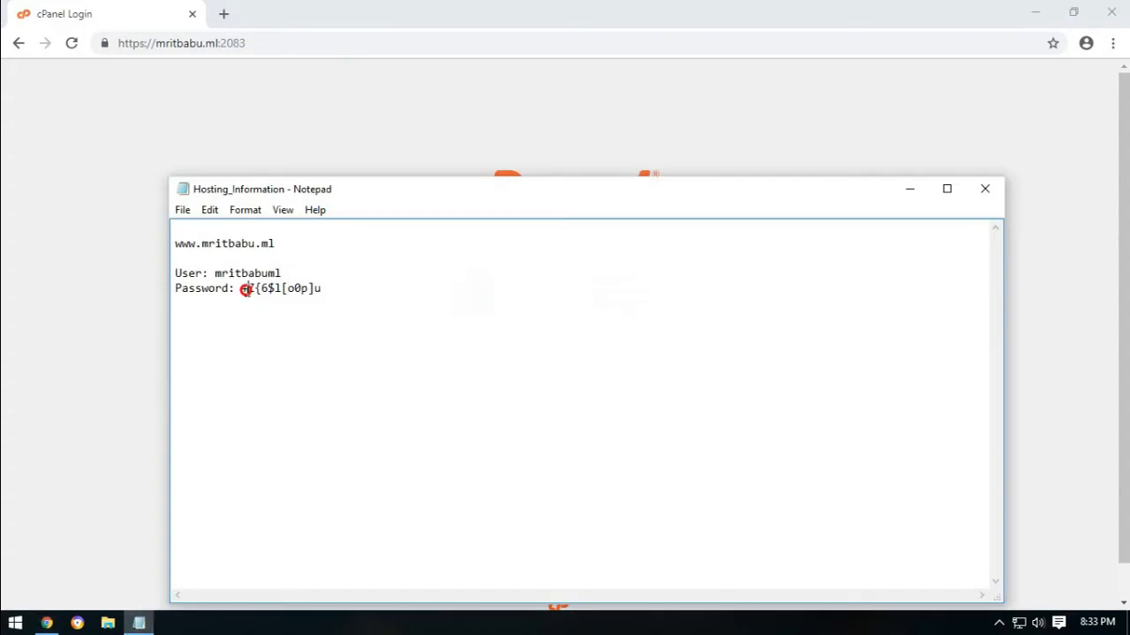
left_click_drag(246, 290, 321, 290)
right_click(286, 284)
left_click(328, 337)
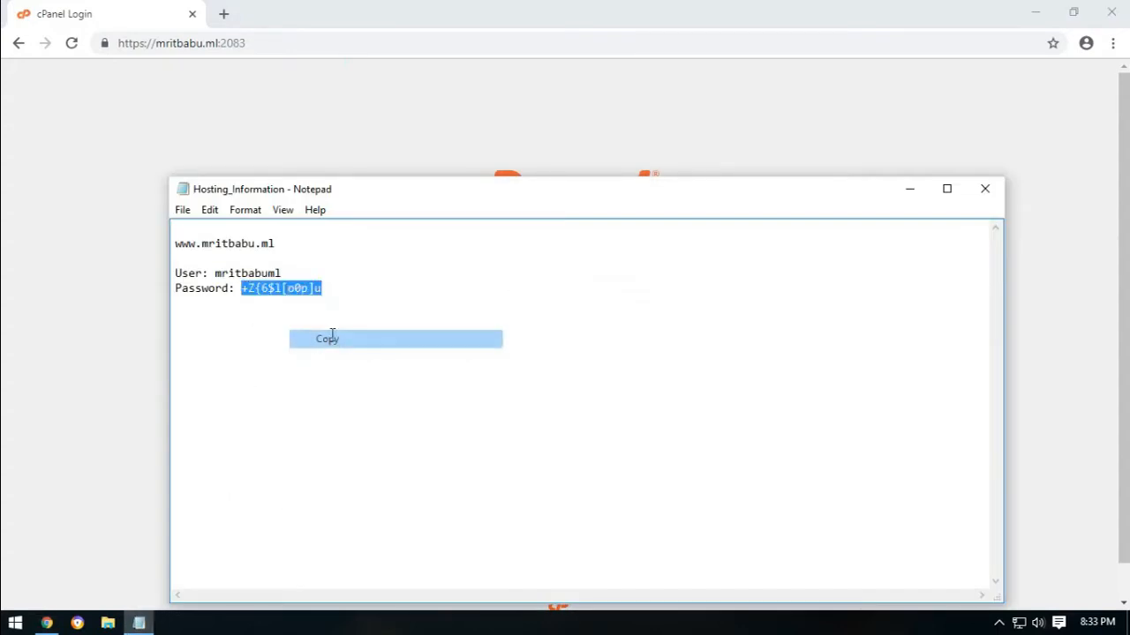
left_click(389, 158)
right_click(527, 357)
left_click(560, 436)
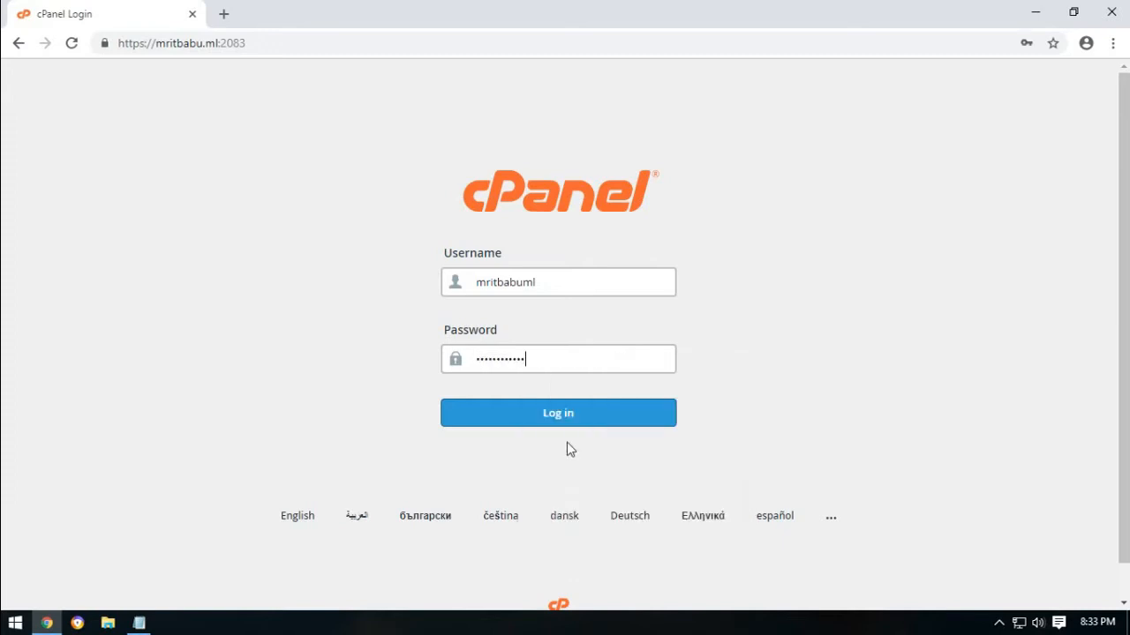
left_click(589, 420)
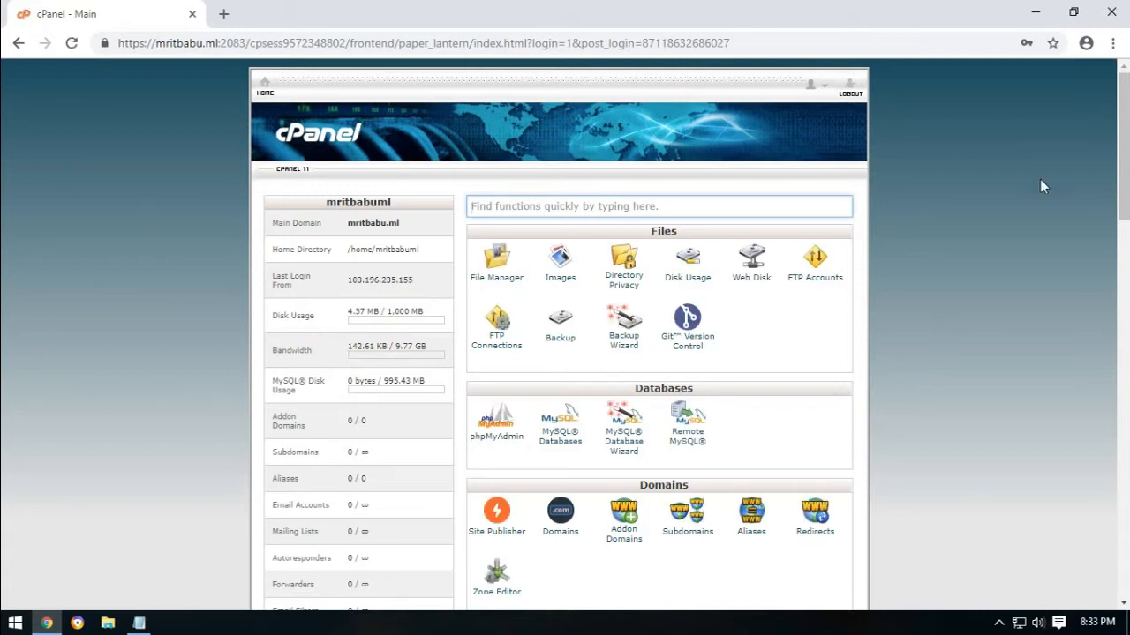
Create a database named 'main' in the MySQL Database Wizard and continue to user setup.
left_click_drag(1125, 110, 1124, 84)
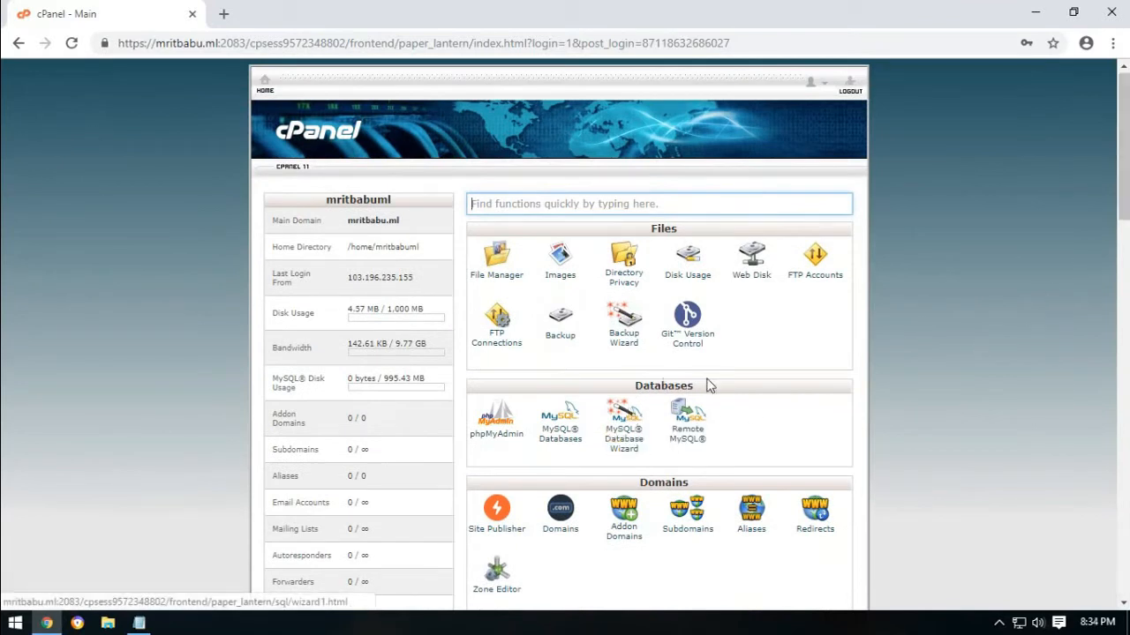
left_click(621, 447)
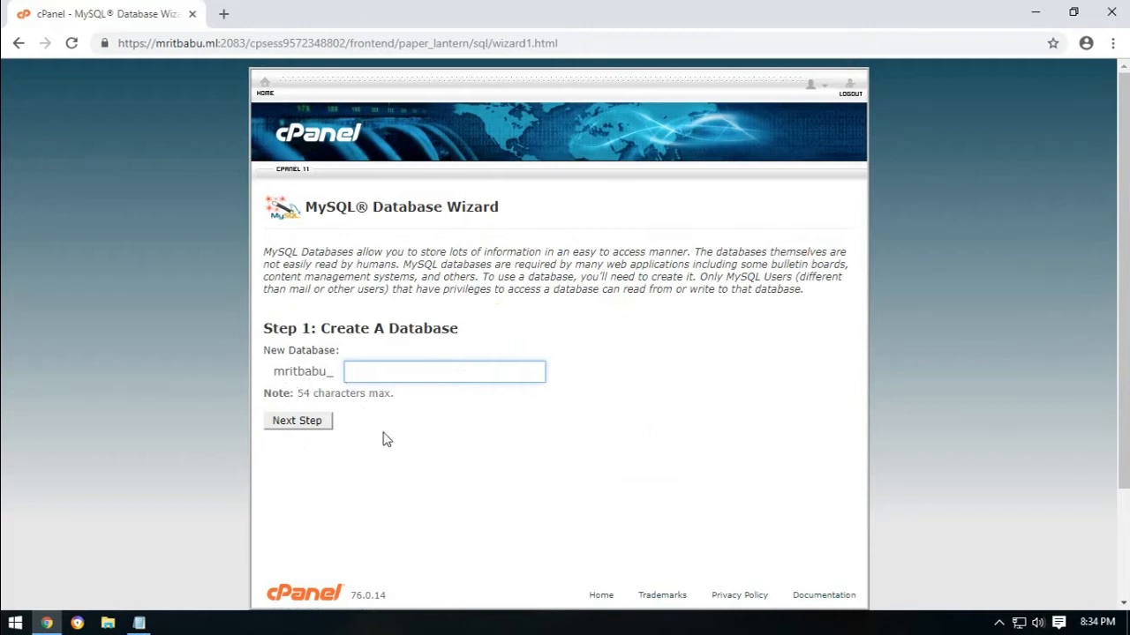
type("main")
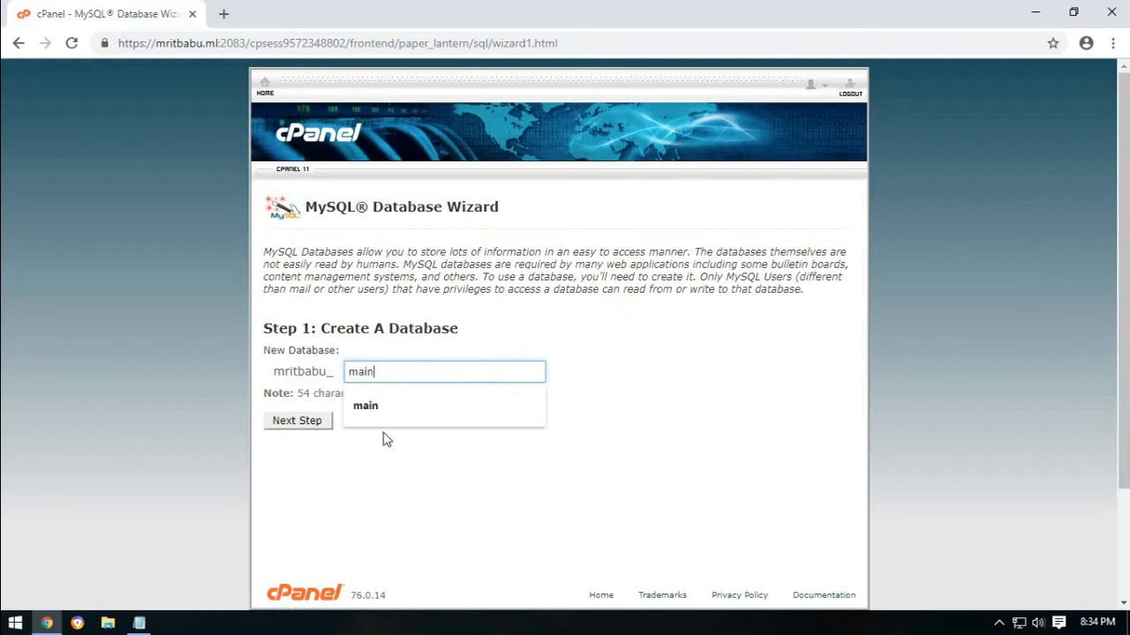
left_click(424, 526)
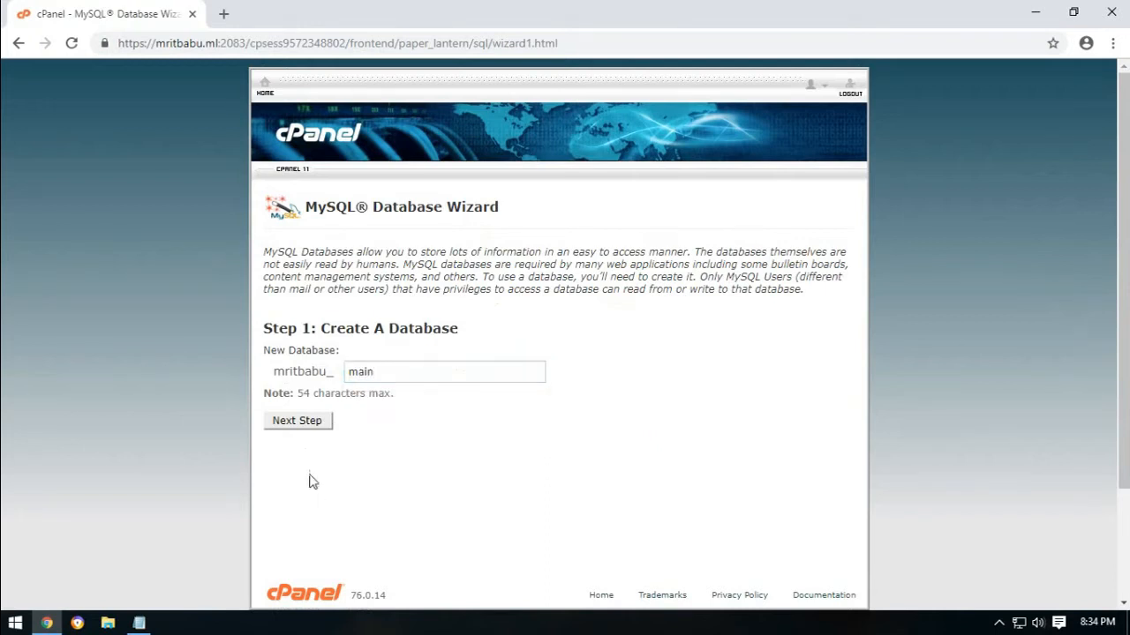
left_click(300, 426)
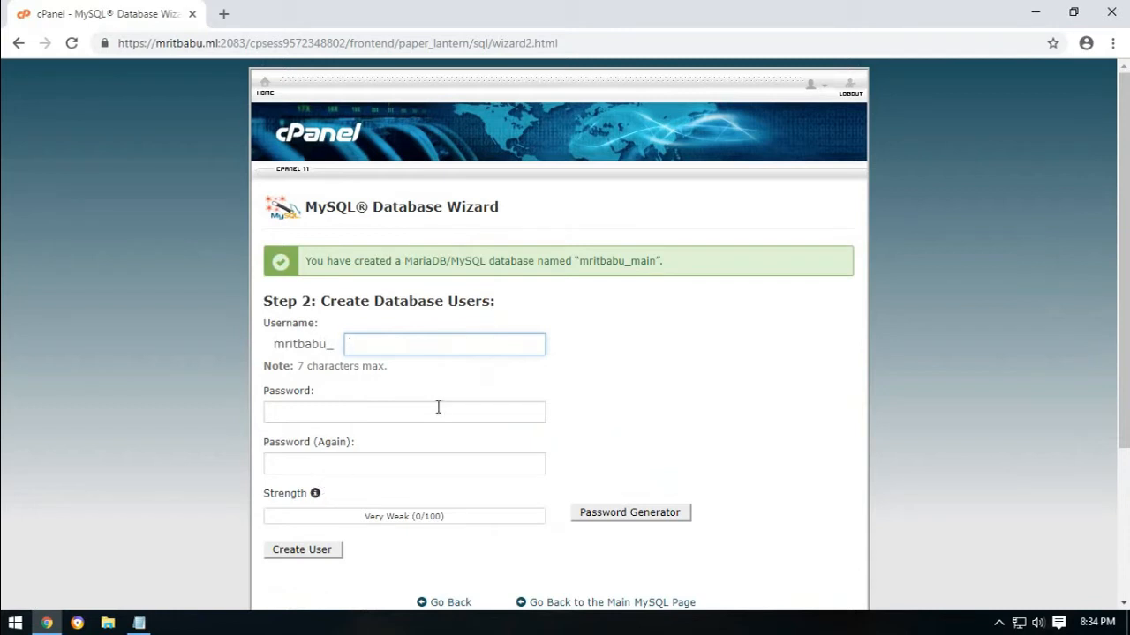
Enter 'login' as the new database user's name.
type("log")
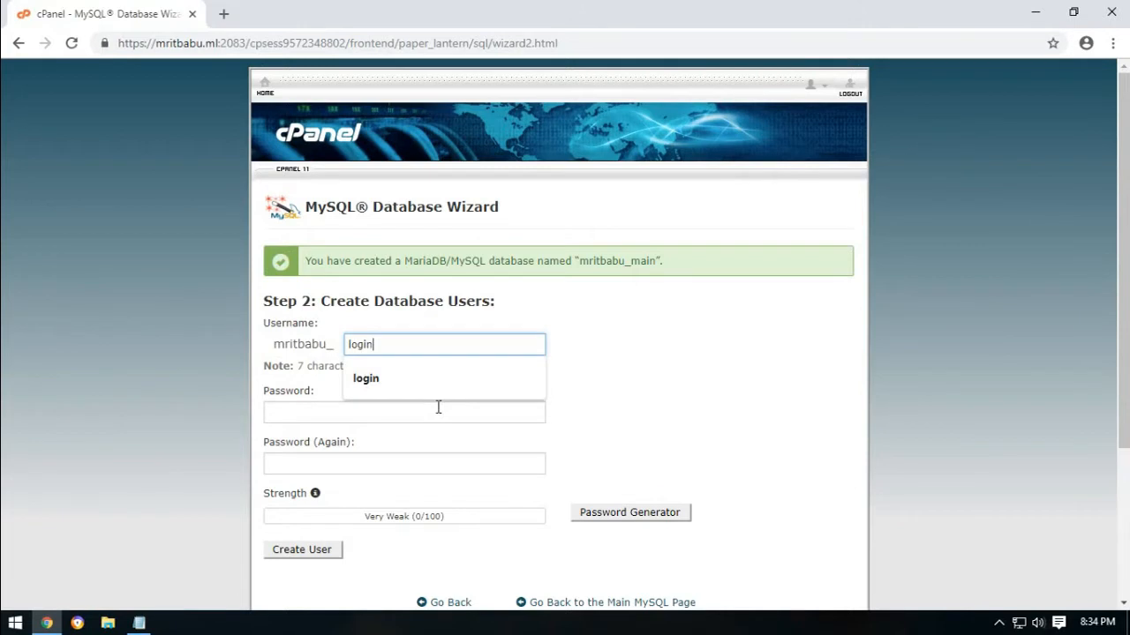
type("in")
left_click(637, 396)
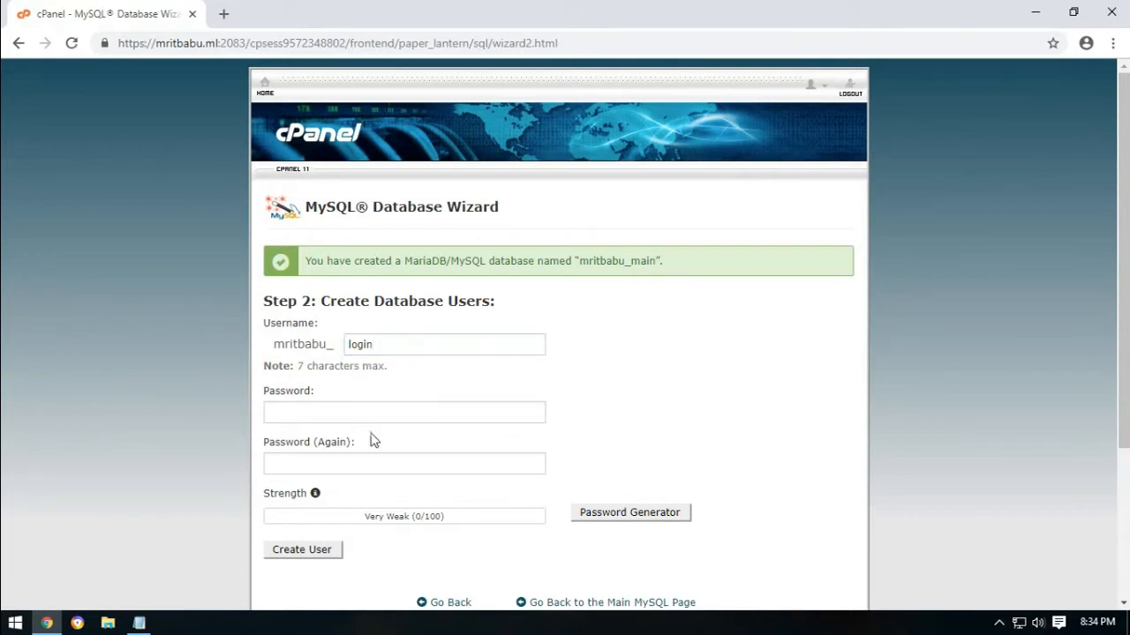
left_click(298, 408)
left_click(297, 467)
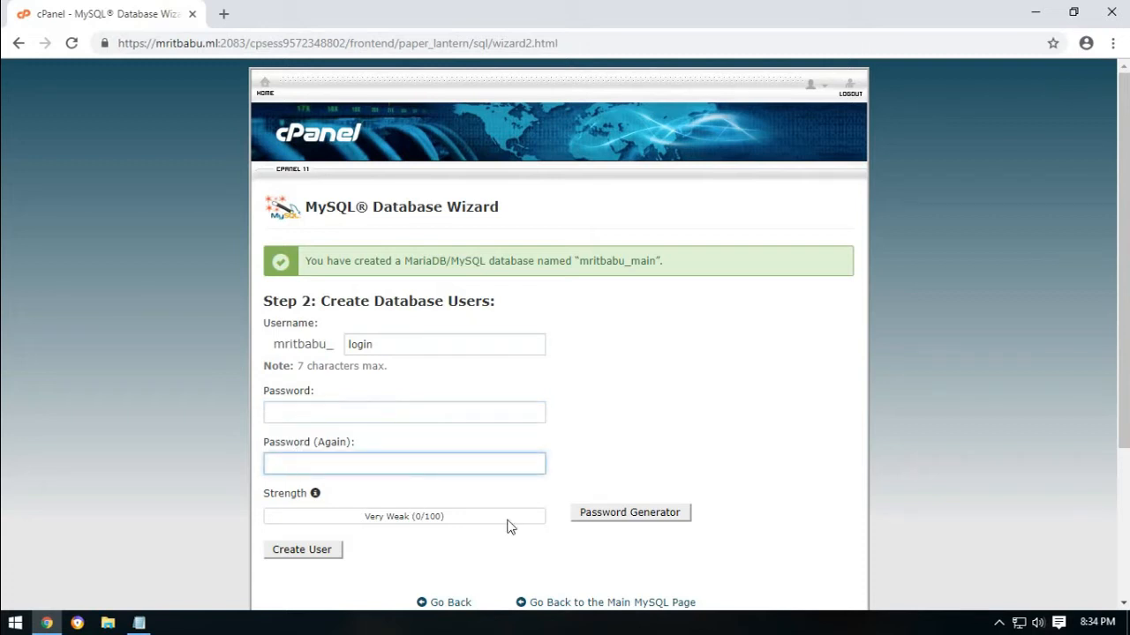
Generate a 15-character password with symbols, fill both password fields, and create the user.
left_click(623, 519)
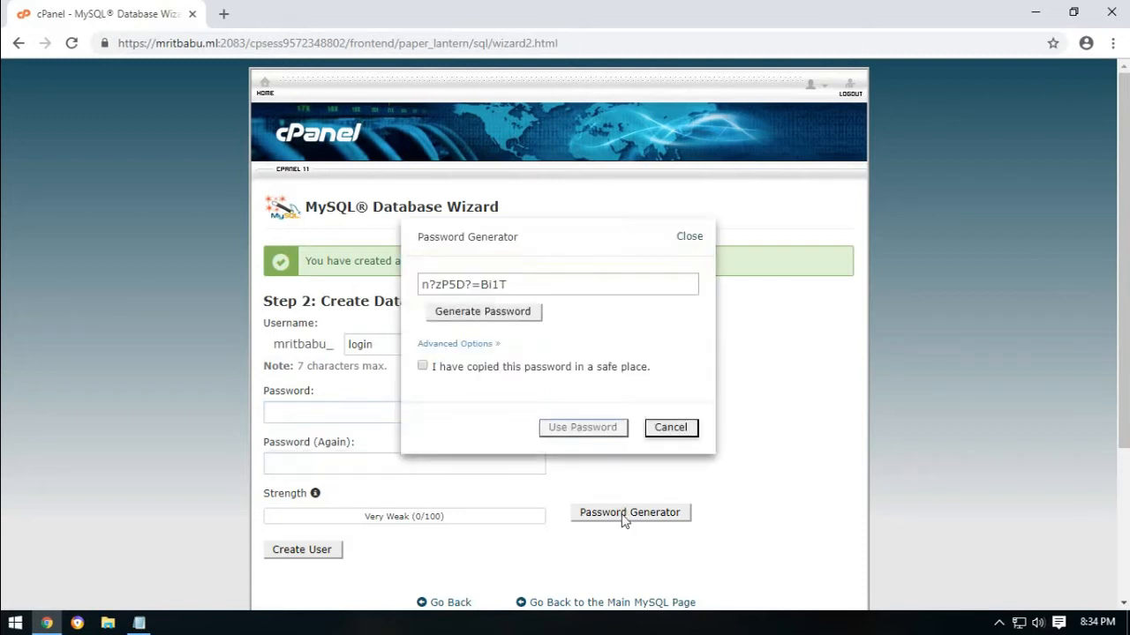
left_click(454, 344)
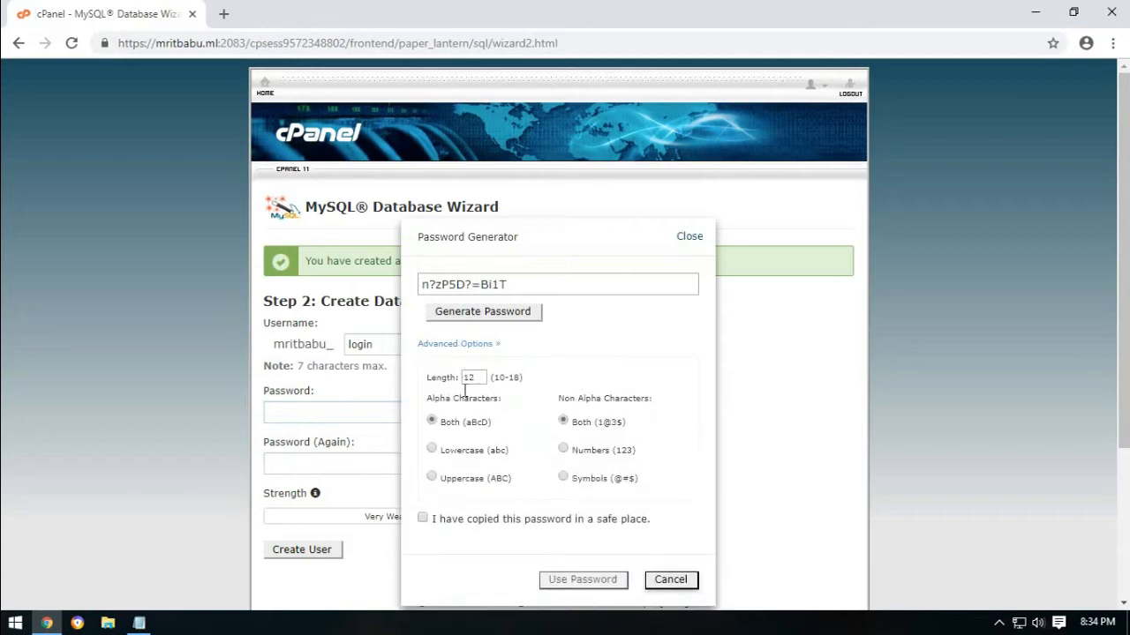
left_click(563, 477)
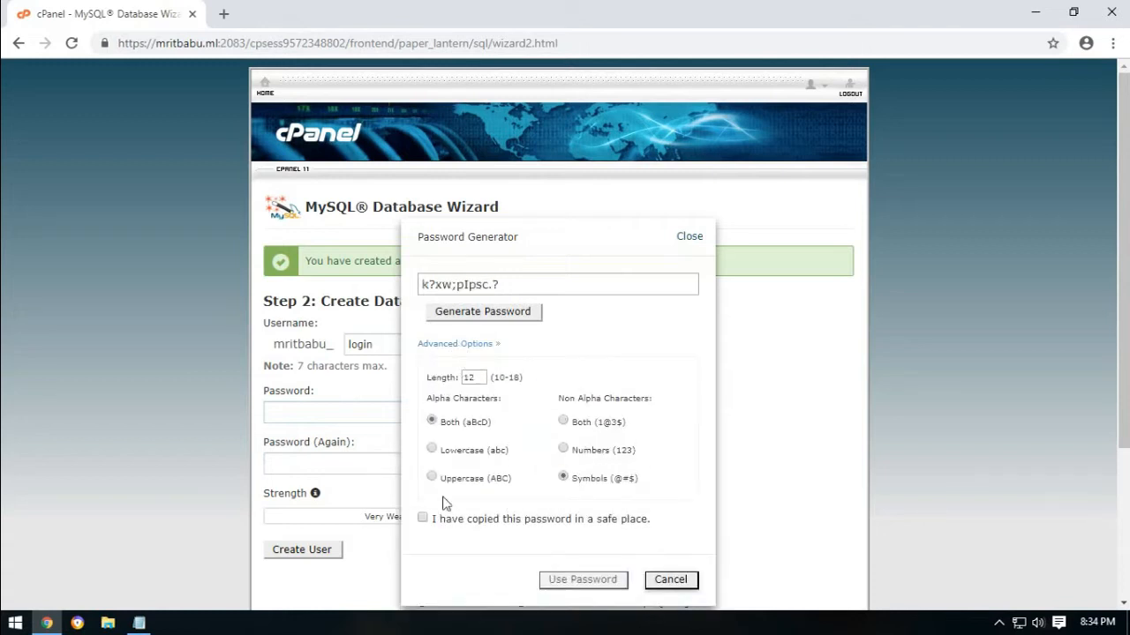
left_click_drag(476, 379, 435, 378)
left_click(481, 316)
left_click_drag(544, 285, 303, 295)
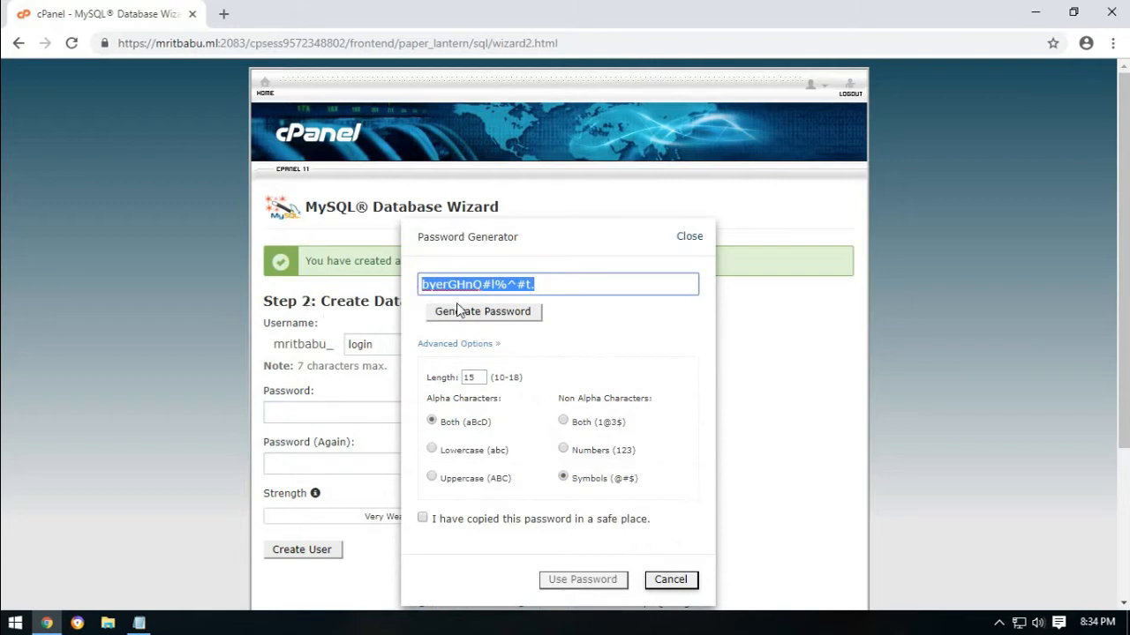
left_click(423, 518)
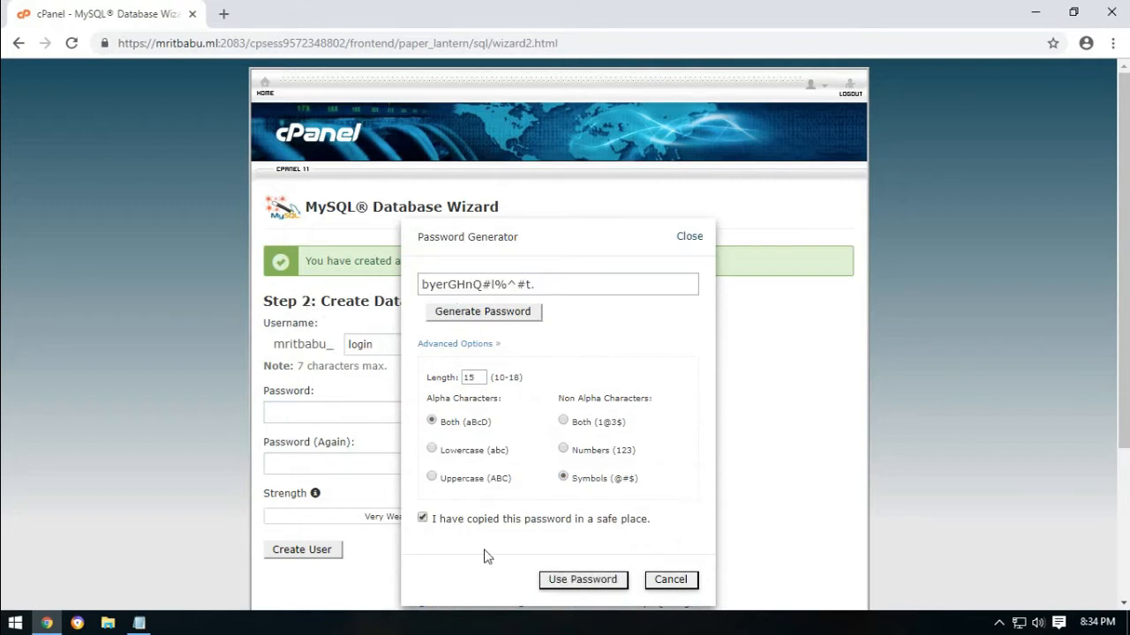
left_click(565, 586)
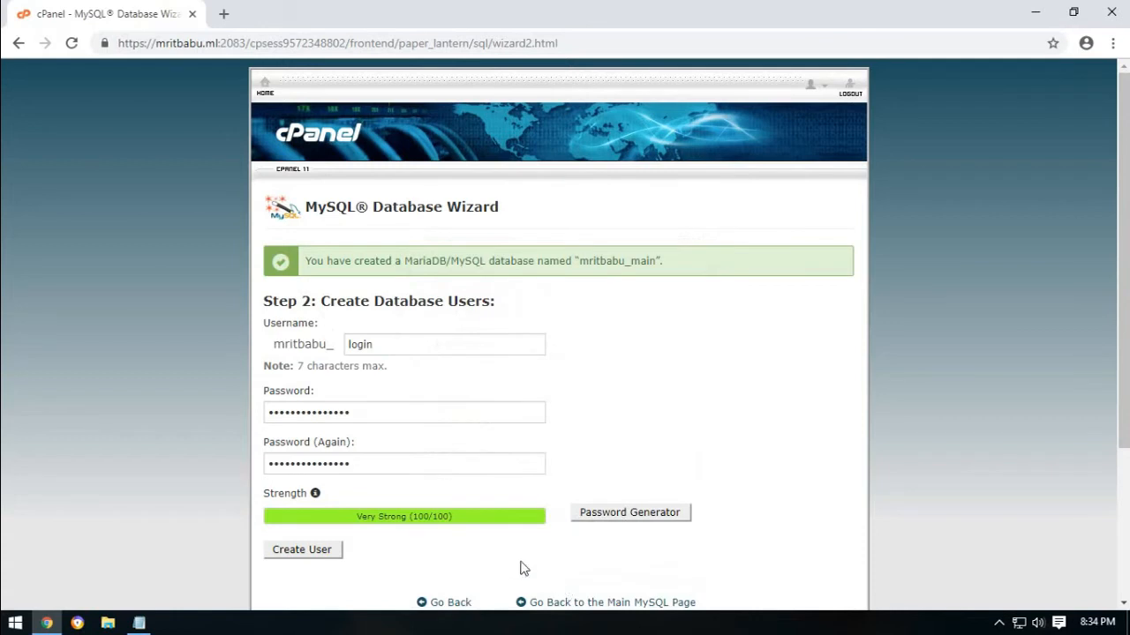
scroll(508, 560, "down", 2)
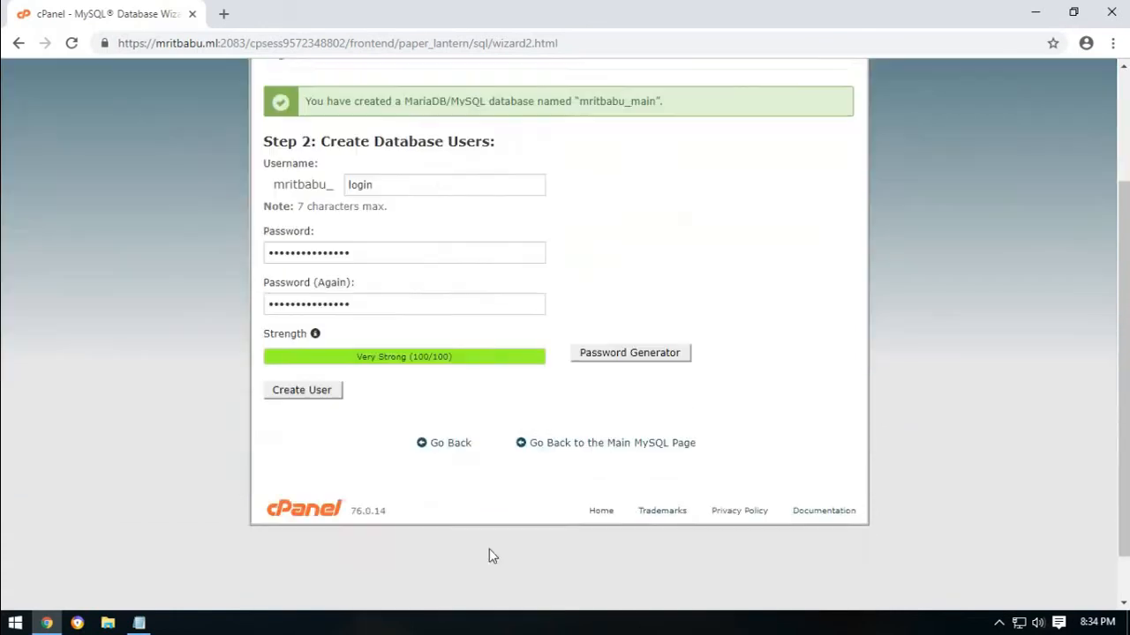
left_click(302, 386)
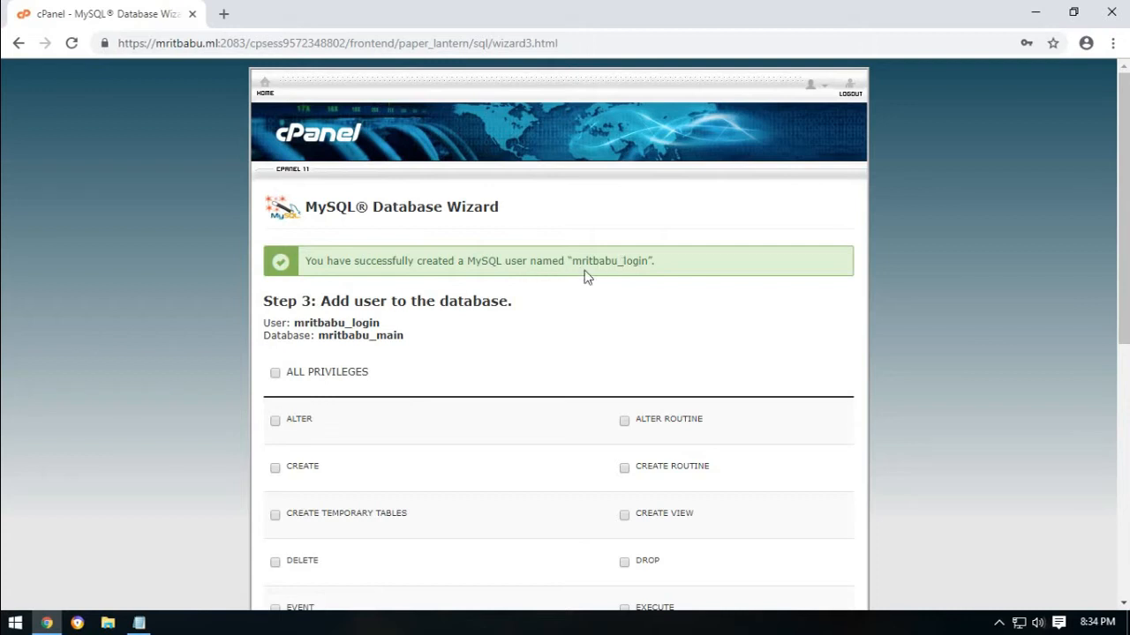
Add Database, User and Pass lines to the hosting notes and paste the user's password.
left_click(139, 623)
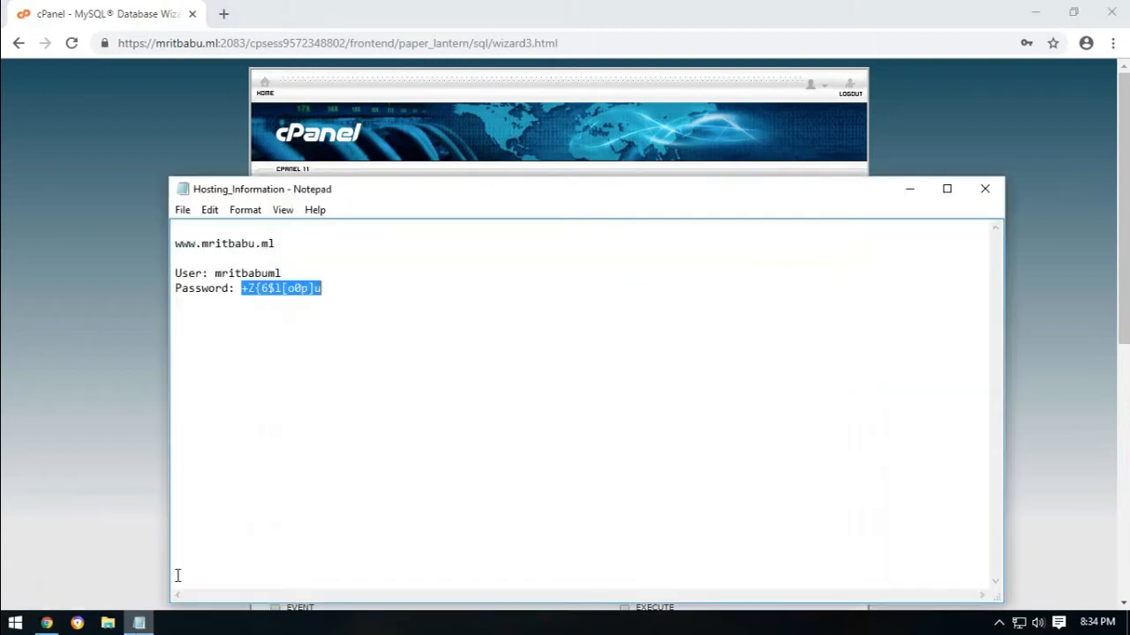
left_click(340, 301)
type("Database:  ")
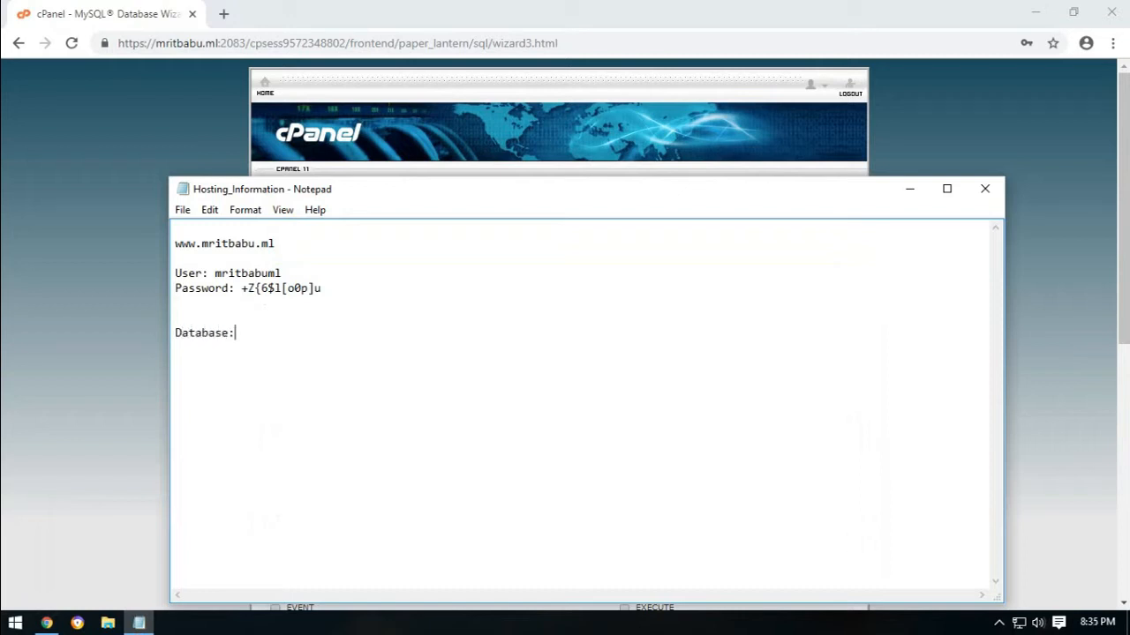
type("User  Pass:")
key("ctrl+v")
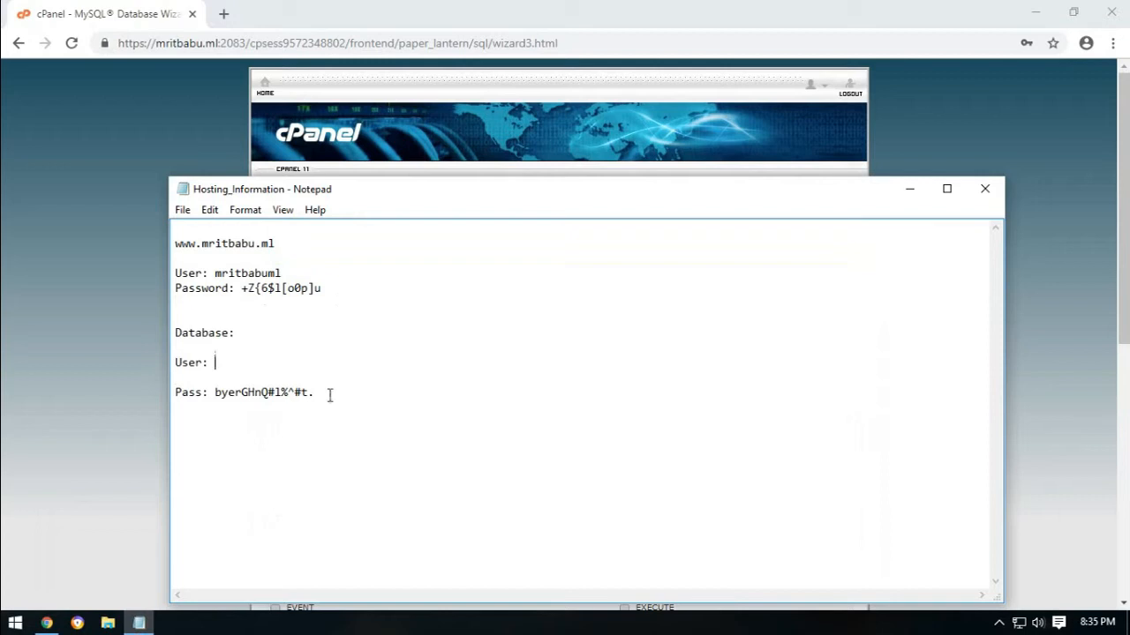
Copy the new database user's name from the wizard into the notes' User line.
left_click(404, 91)
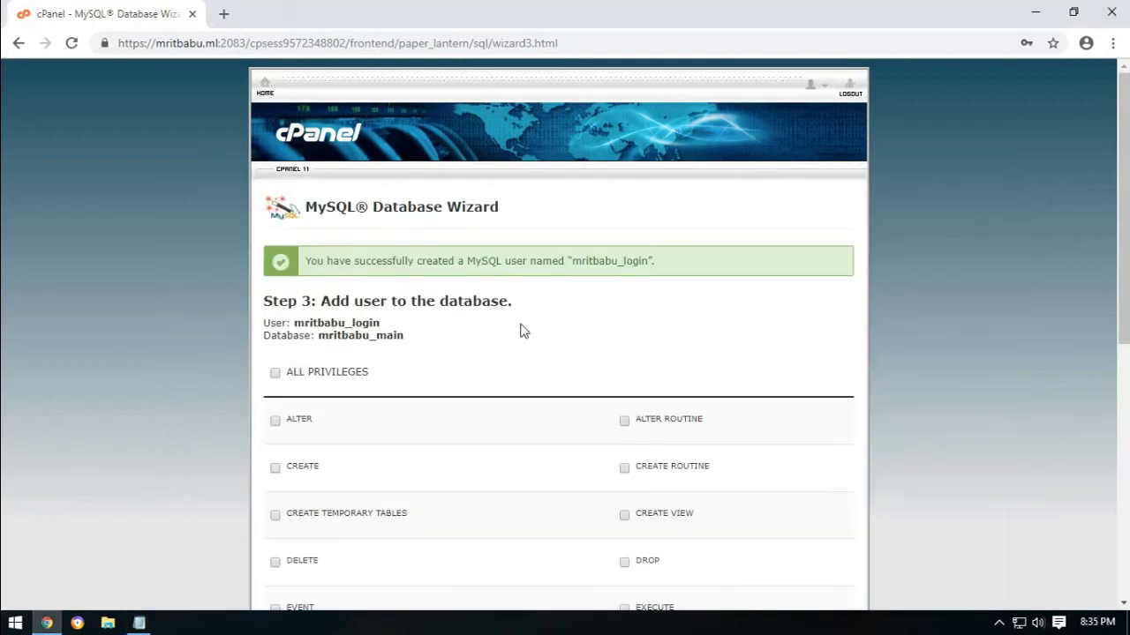
left_click_drag(572, 262, 647, 261)
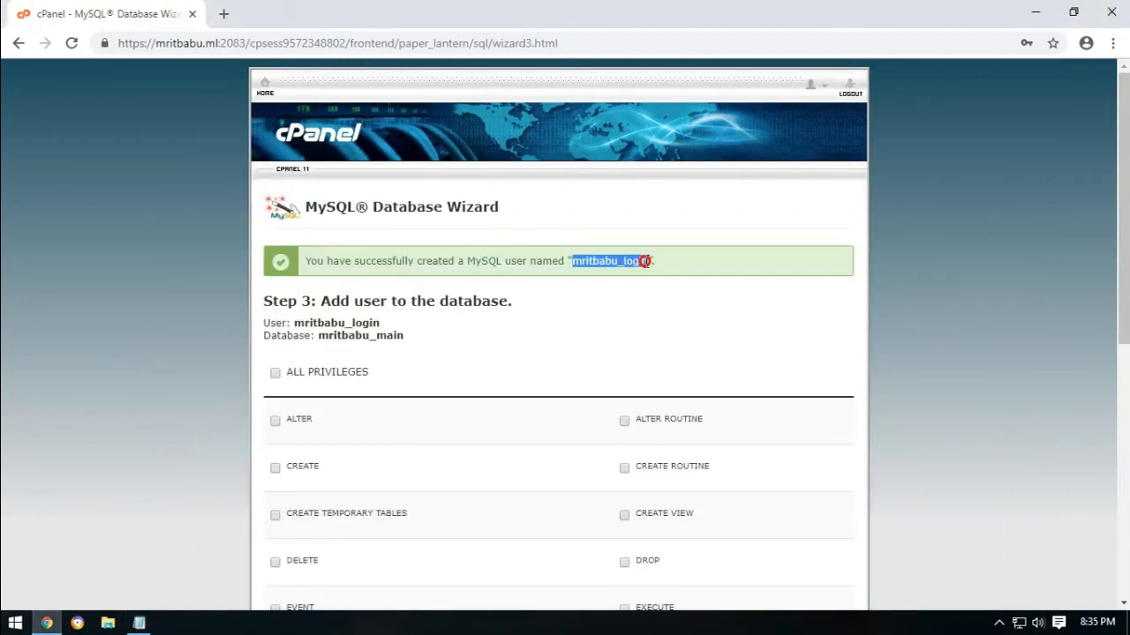
right_click(646, 262)
left_click(676, 274)
key("alt+Tab")
key("ctrl+v")
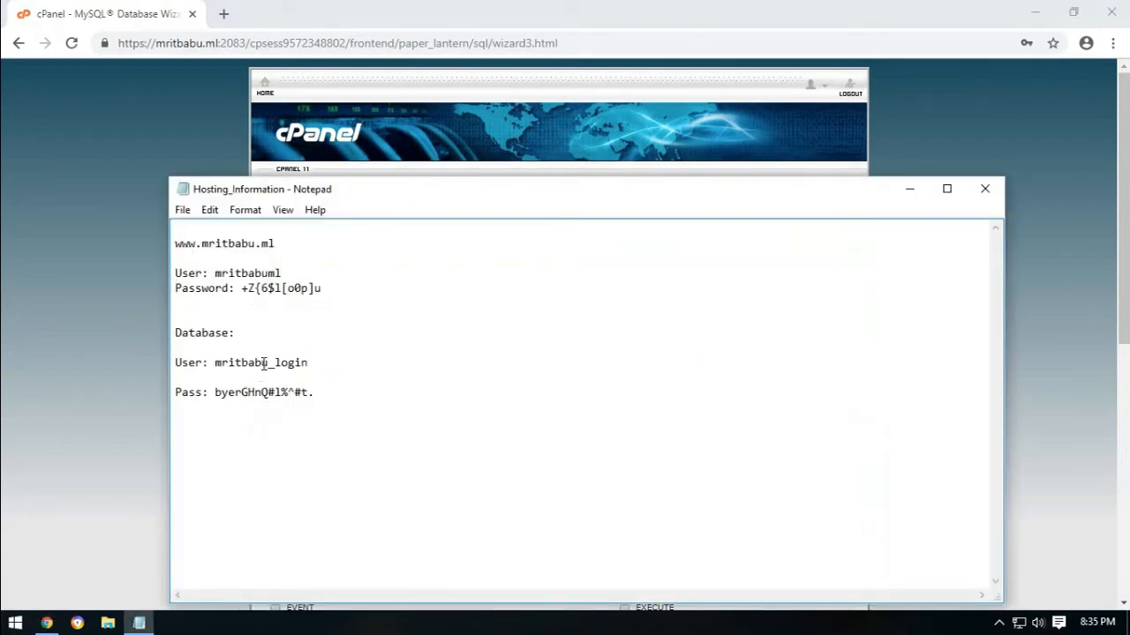
Copy the database name from the wizard into the notes' Database line.
key("alt+Tab")
left_click(433, 375)
scroll(448, 361, "down", 1)
left_click_drag(319, 253, 403, 254)
right_click(391, 253)
left_click(422, 264)
key("alt+Tab")
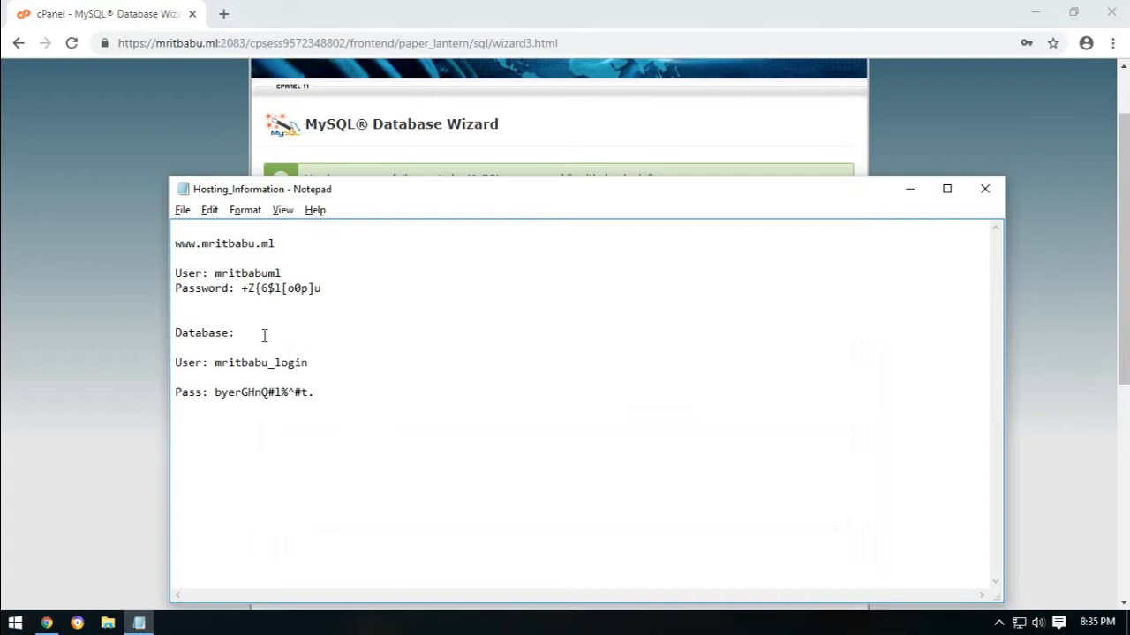
key("ctrl+v")
key("alt+Tab")
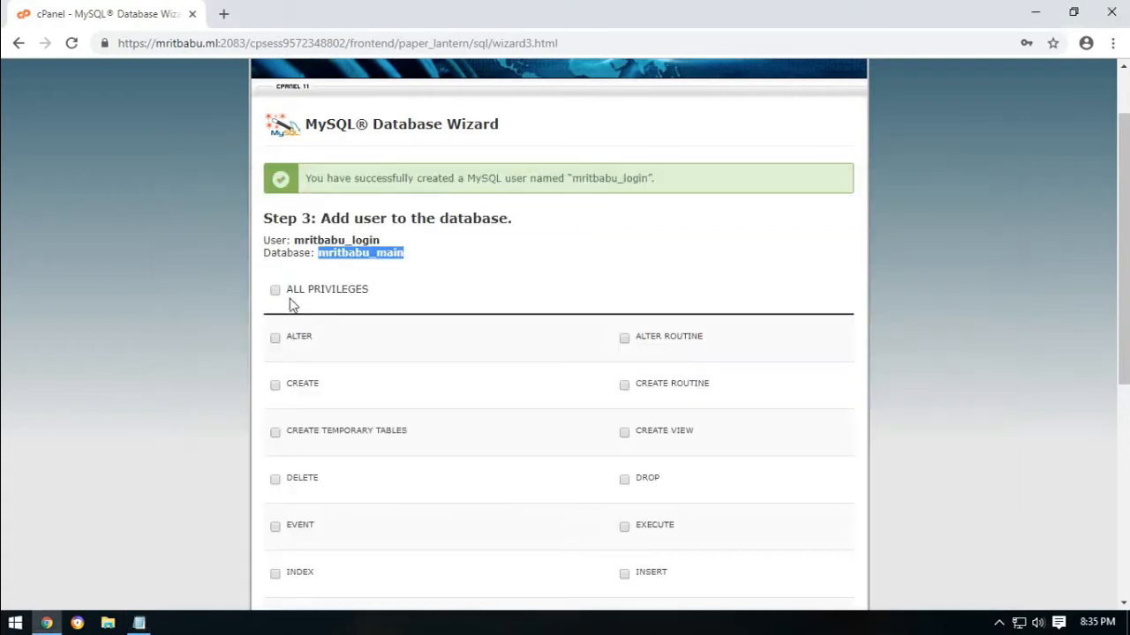
Grant the login user ALL PRIVILEGES on the main database, then return to cPanel home.
left_click(433, 263)
left_click(287, 293)
scroll(542, 288, "down", 5)
left_click(285, 350)
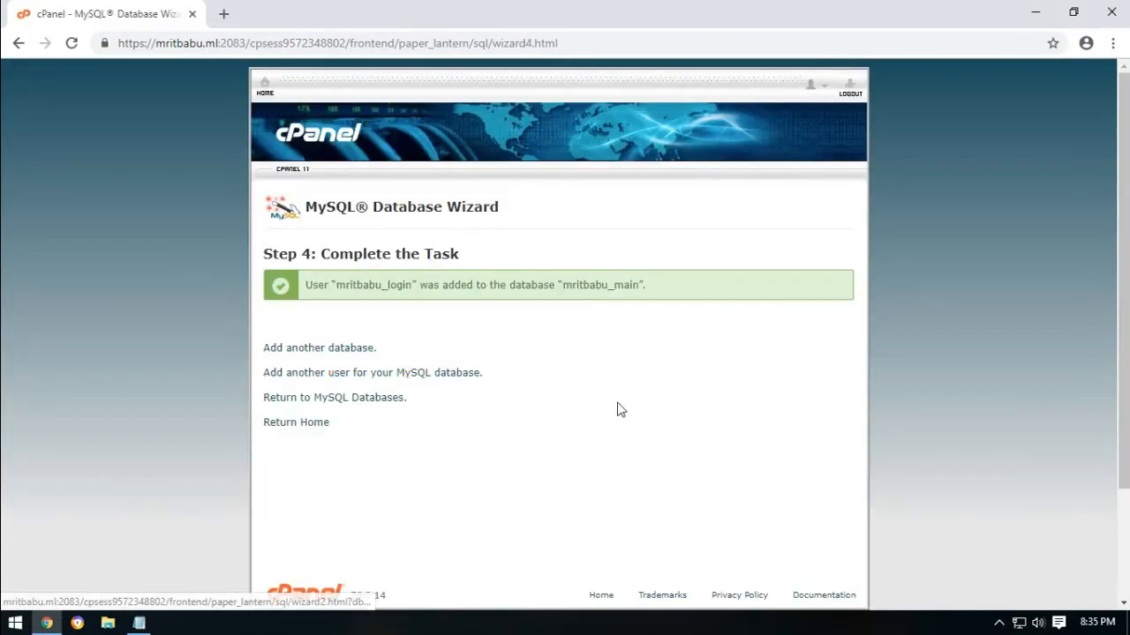
left_click_drag(262, 261, 491, 265)
left_click(553, 350)
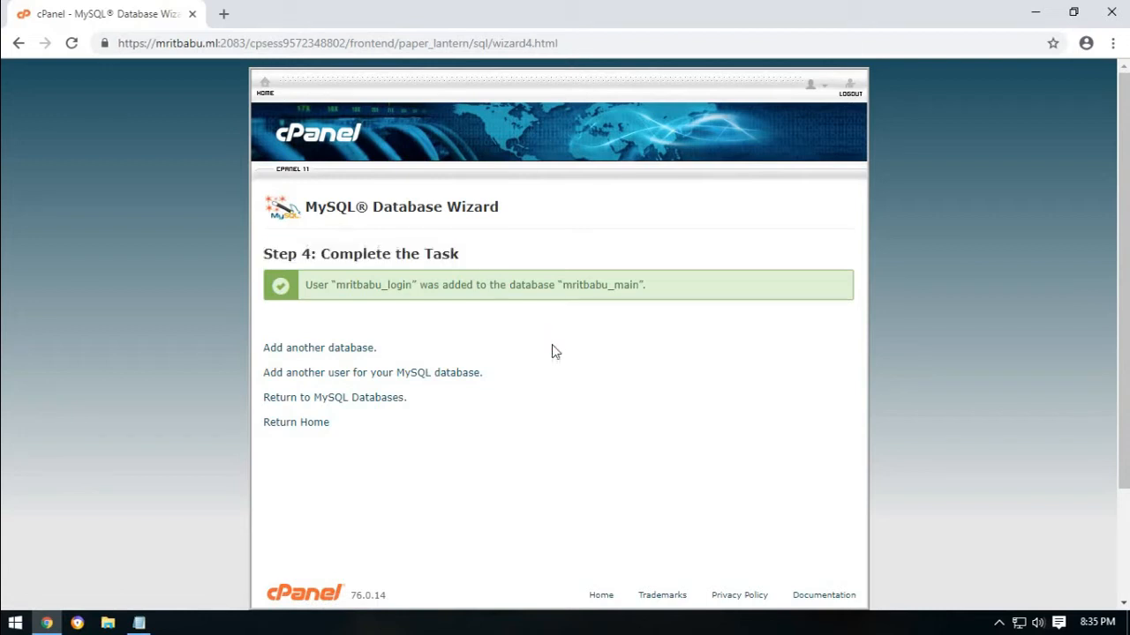
left_click(324, 423)
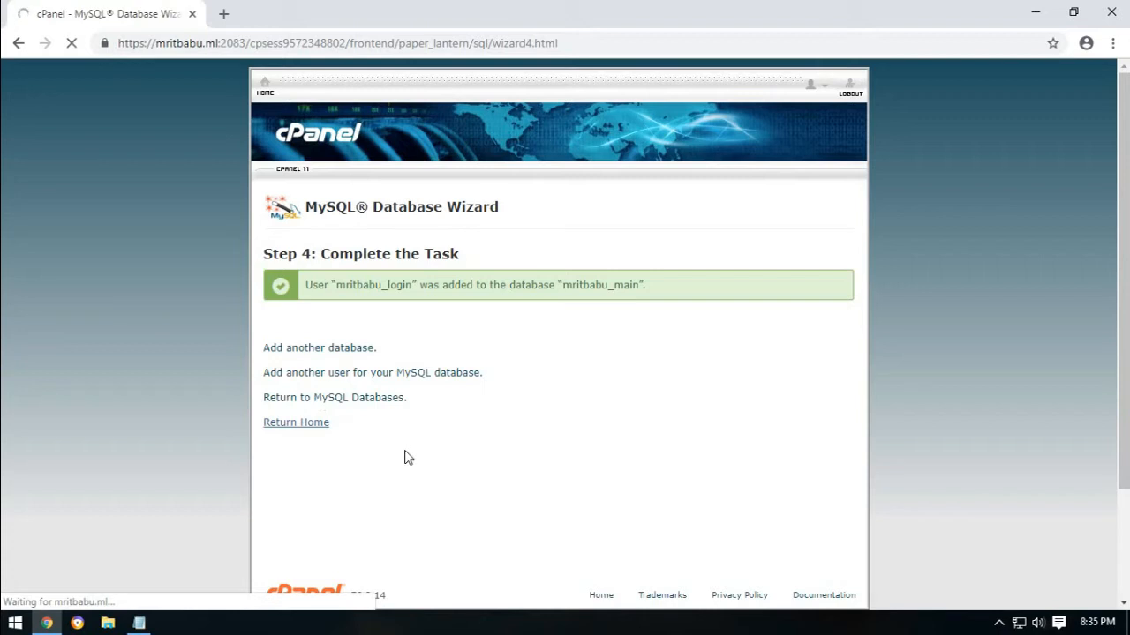
Download the WordPress 5.0.1 zip from wordpress.org in a new tab, then return to cPanel.
left_click(224, 14)
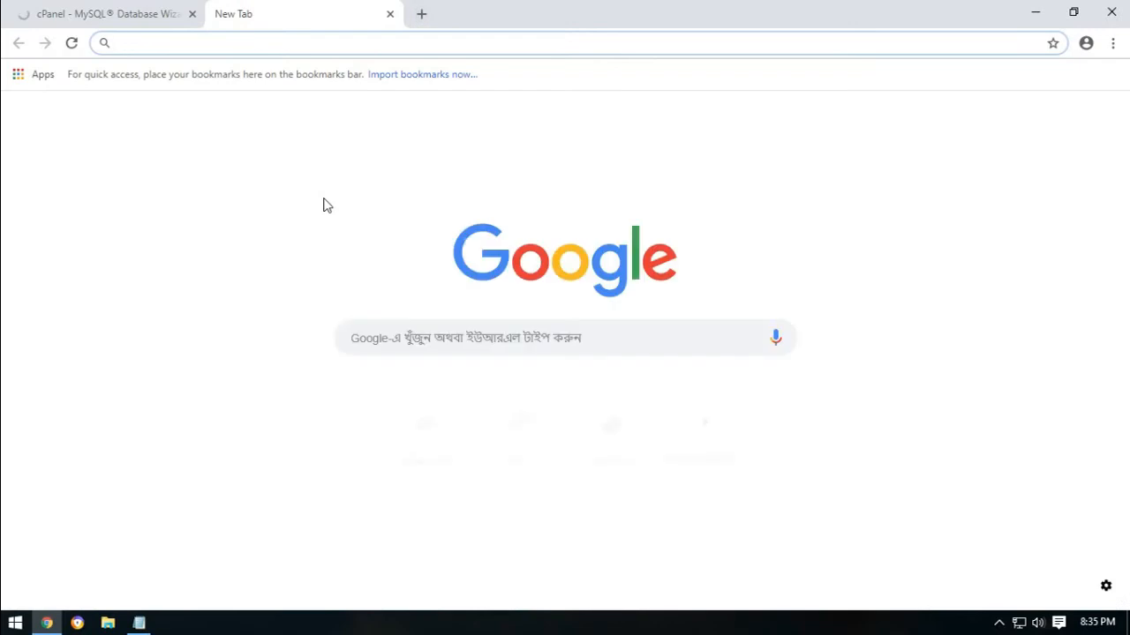
type("wordpress.org")
key("Return")
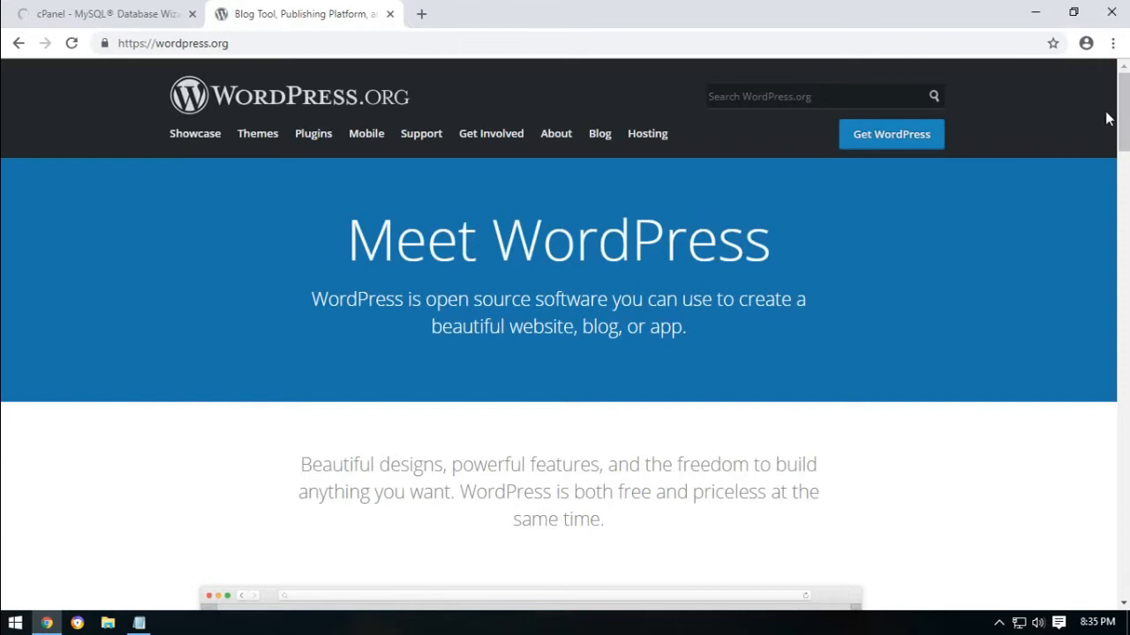
scroll(1121, 106, "down", 3)
scroll(1004, 203, "up", 3)
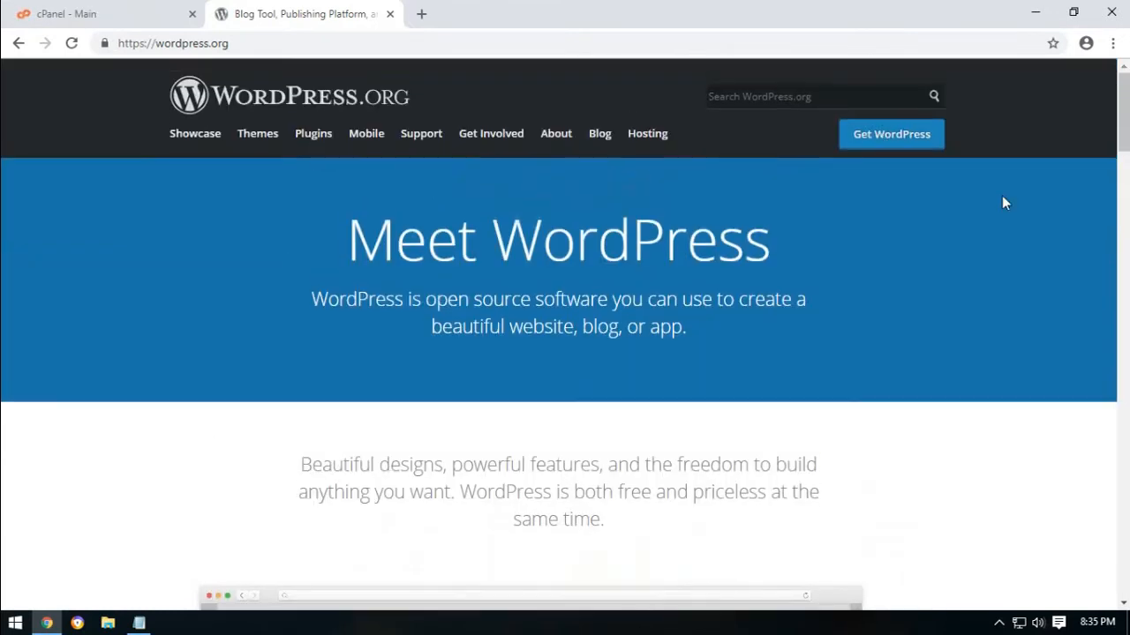
left_click(895, 139)
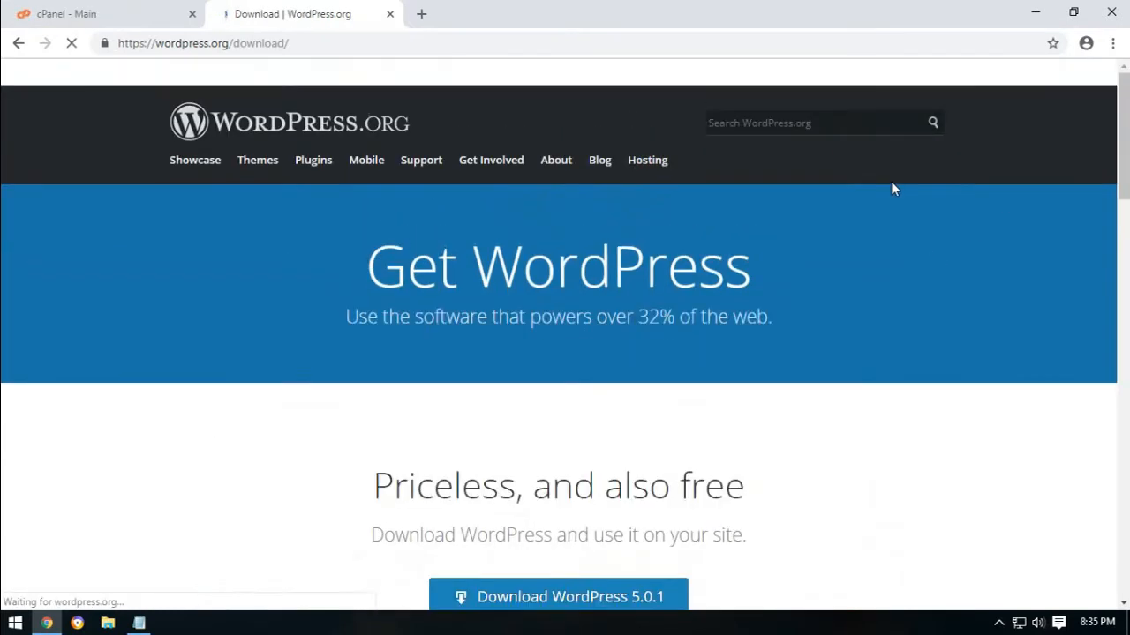
scroll(235, 433, "down", 2)
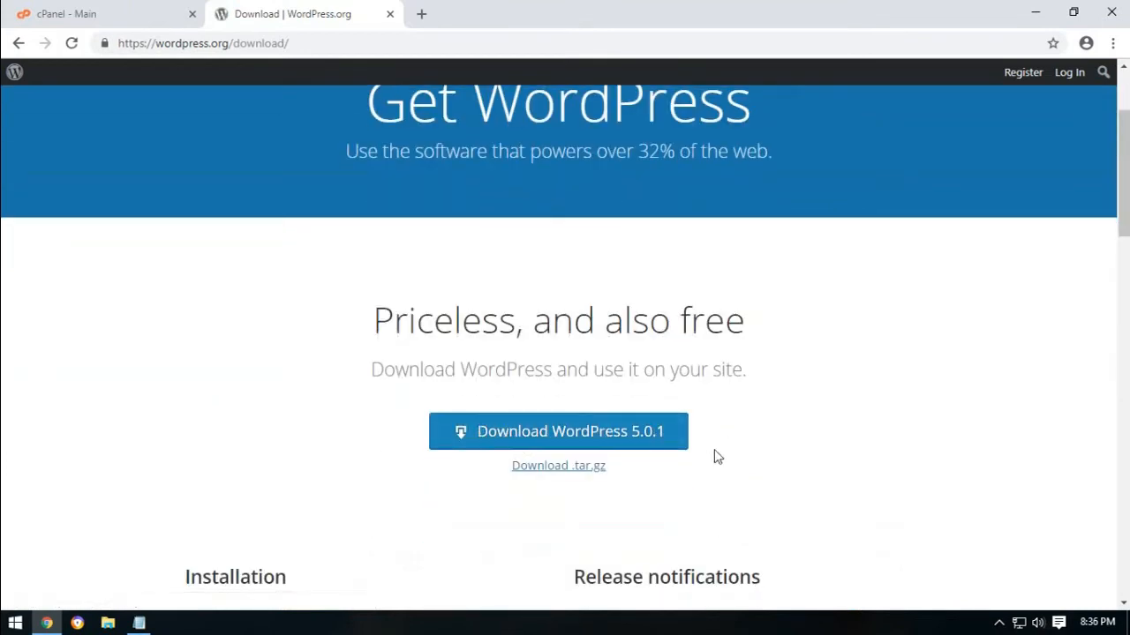
left_click(565, 433)
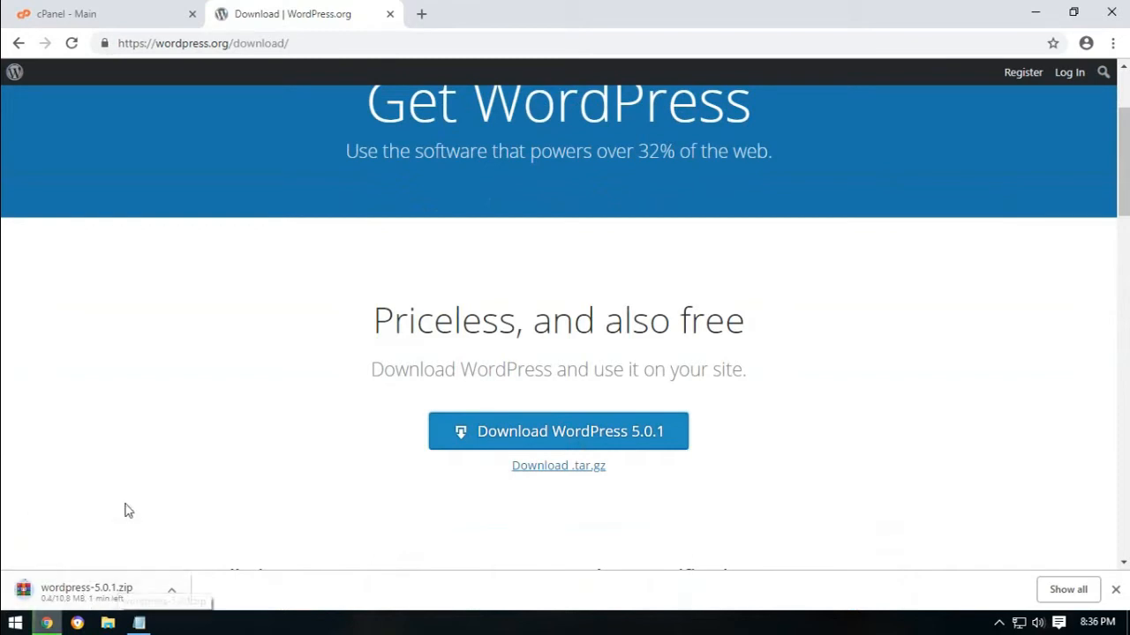
left_click(135, 13)
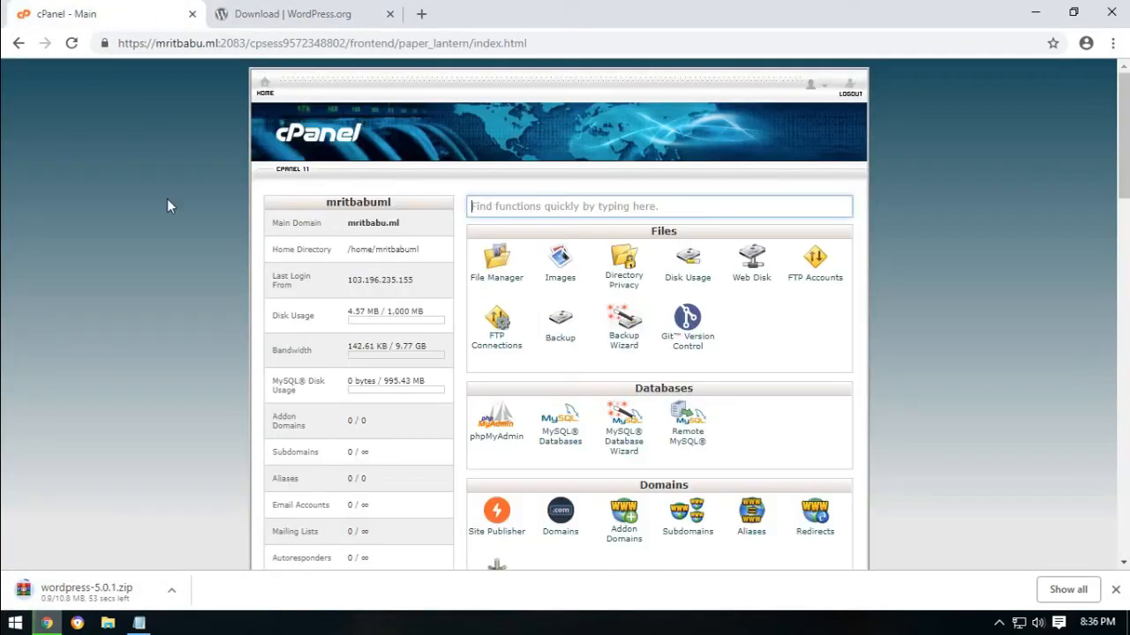
Open File Manager and browse into the empty public_html folder.
left_click(481, 281)
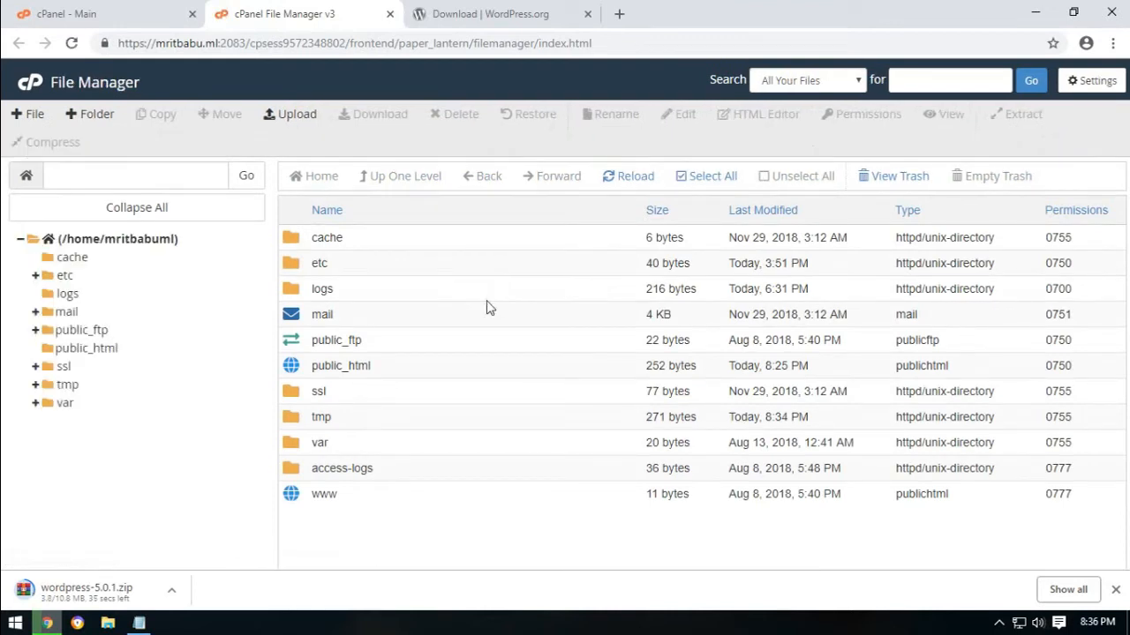
double_click(292, 366)
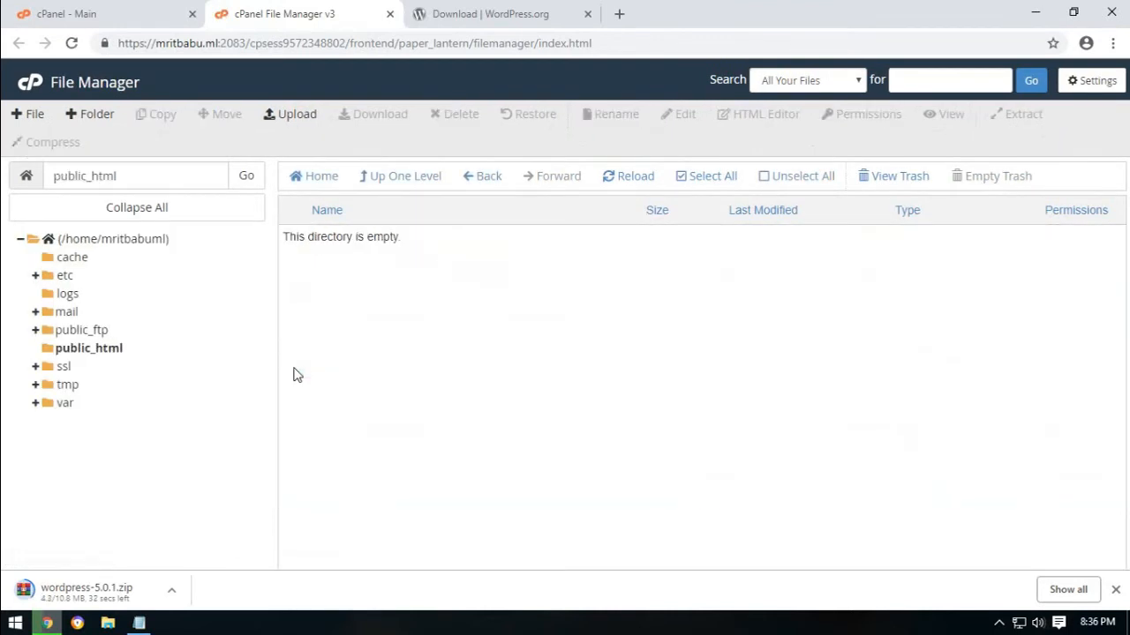
left_click_drag(314, 239, 453, 244)
left_click(469, 254)
Check the finished wordpress-5.0.1 zip in the Downloads folder, then hide that window.
left_click(172, 591)
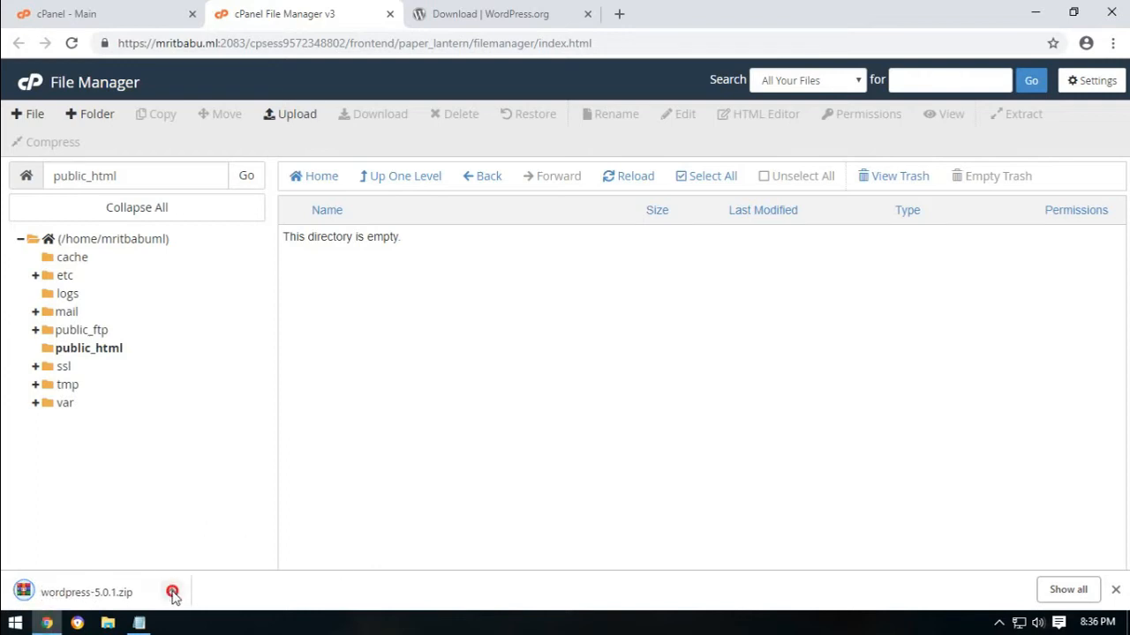
left_click(201, 536)
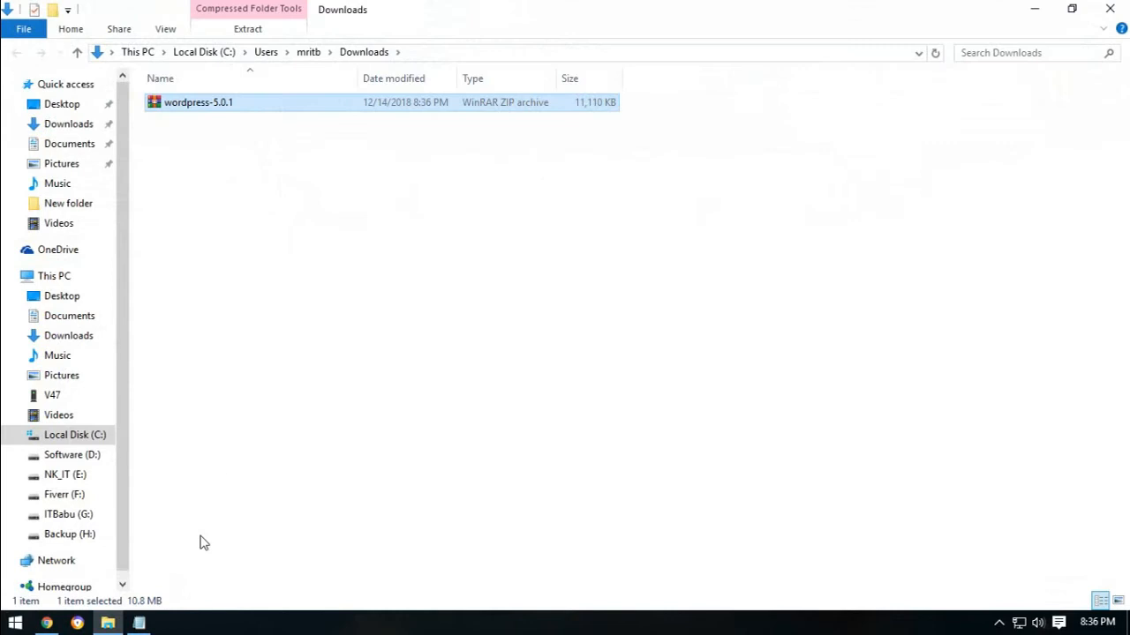
left_click(1031, 8)
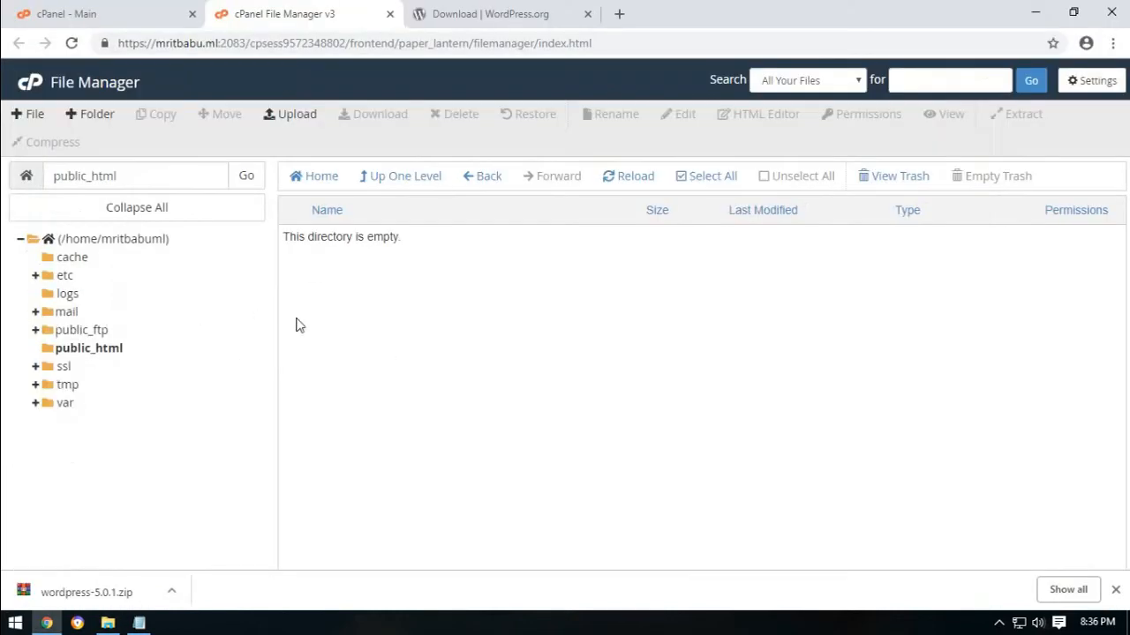
Upload wordpress-5.0.1.zip from Downloads into public_html until it reaches 100%.
left_click(286, 117)
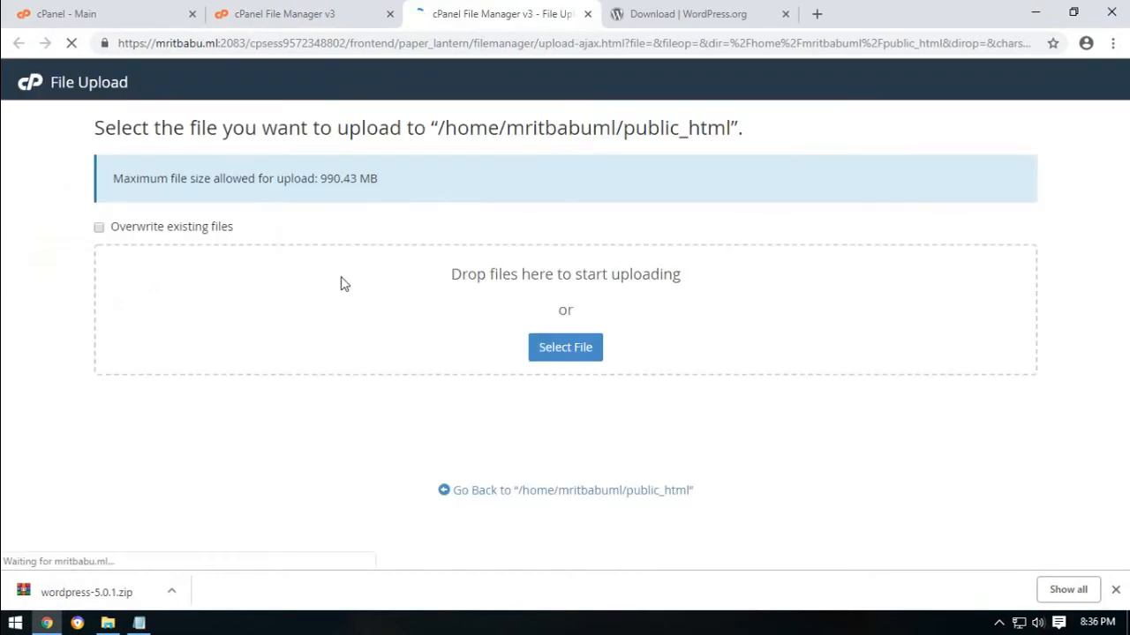
left_click(557, 346)
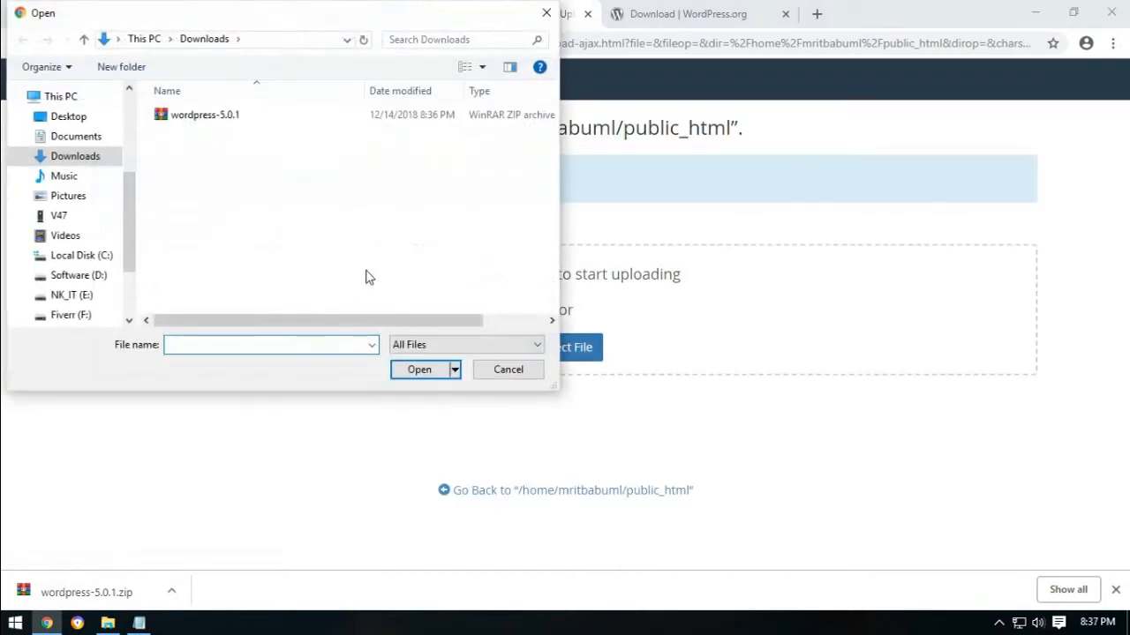
left_click(193, 117)
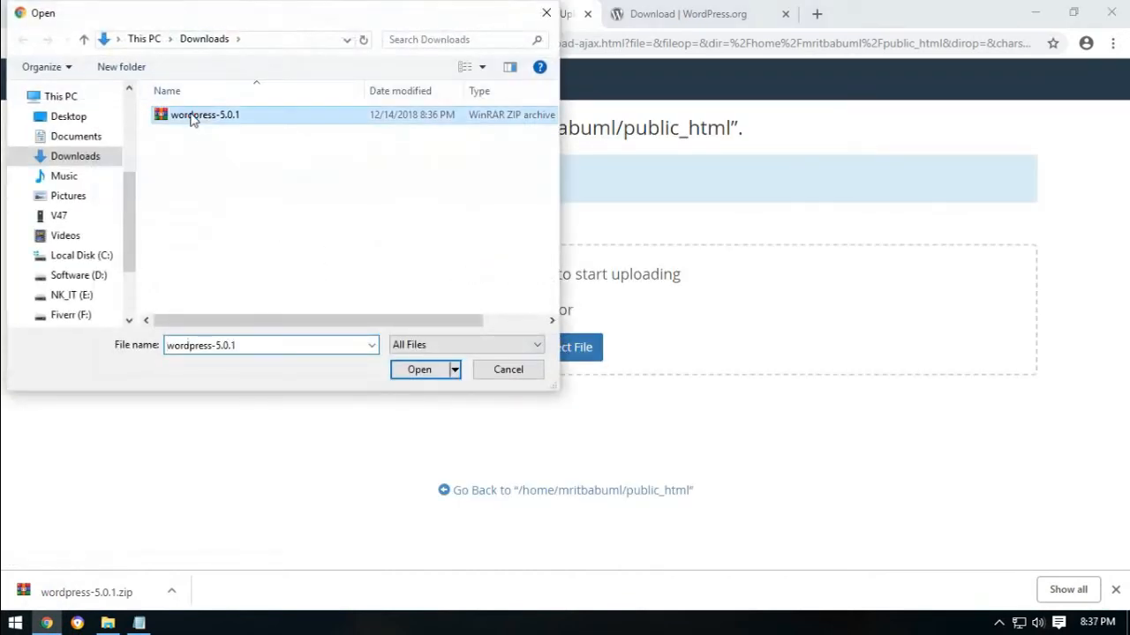
left_click(404, 363)
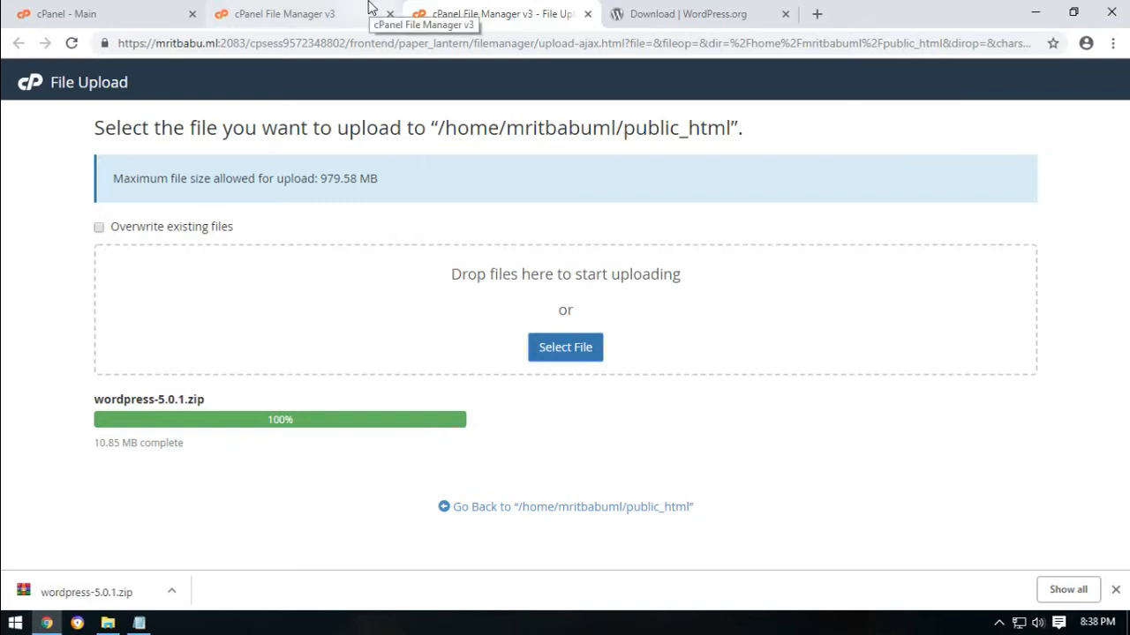
left_click(314, 7)
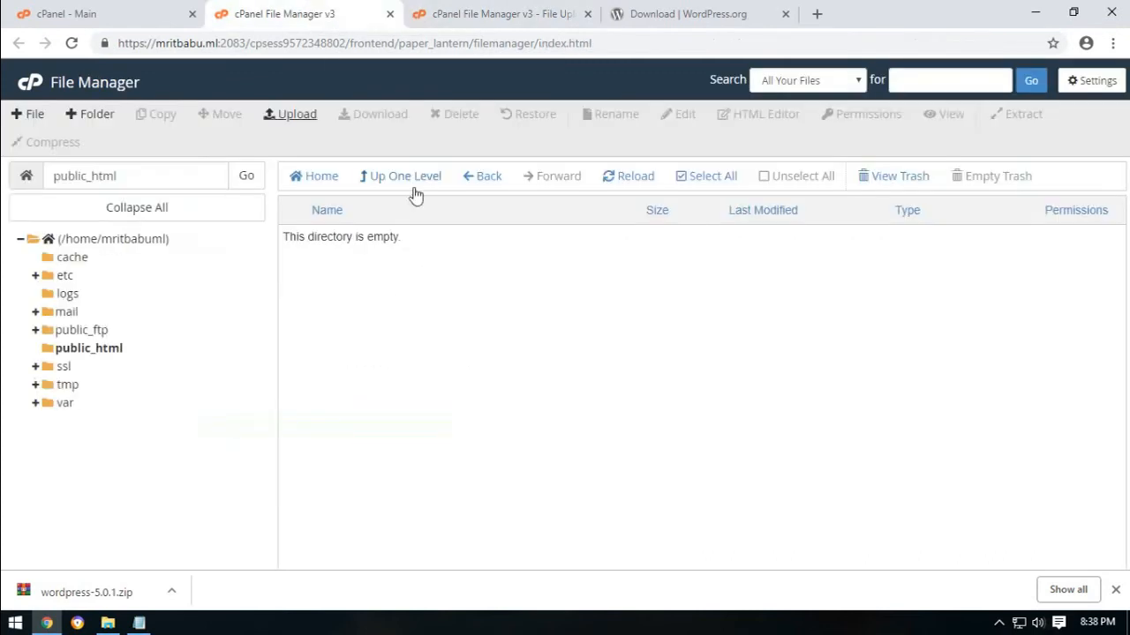
Extract wordpress-5.0.1.zip into /public_html after refreshing the listing.
left_click(616, 187)
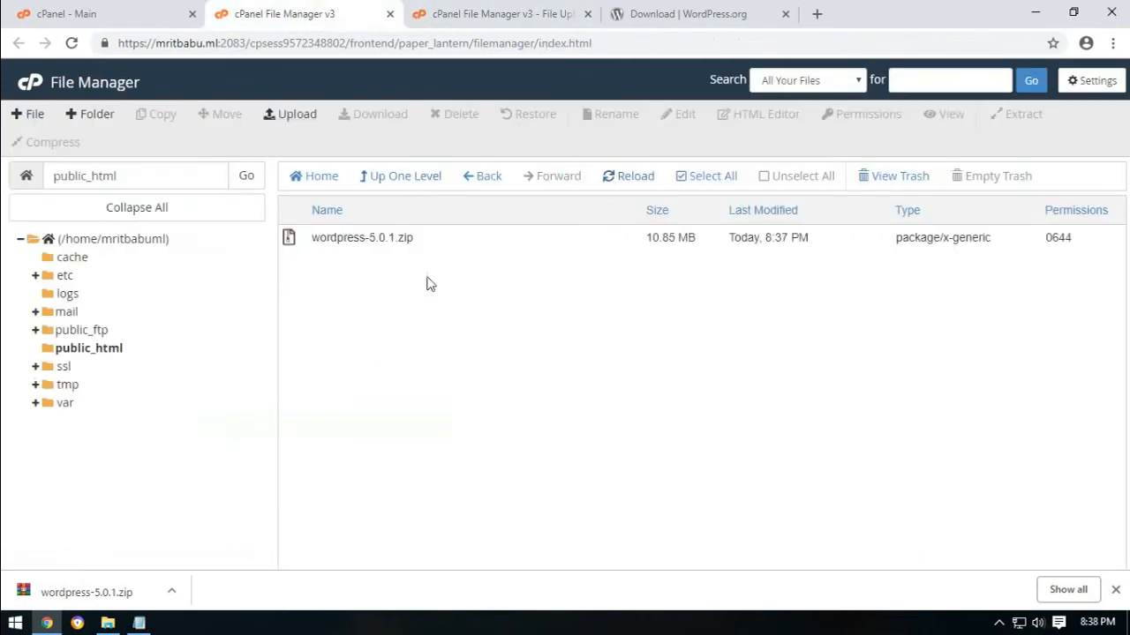
left_click(349, 238)
right_click(349, 238)
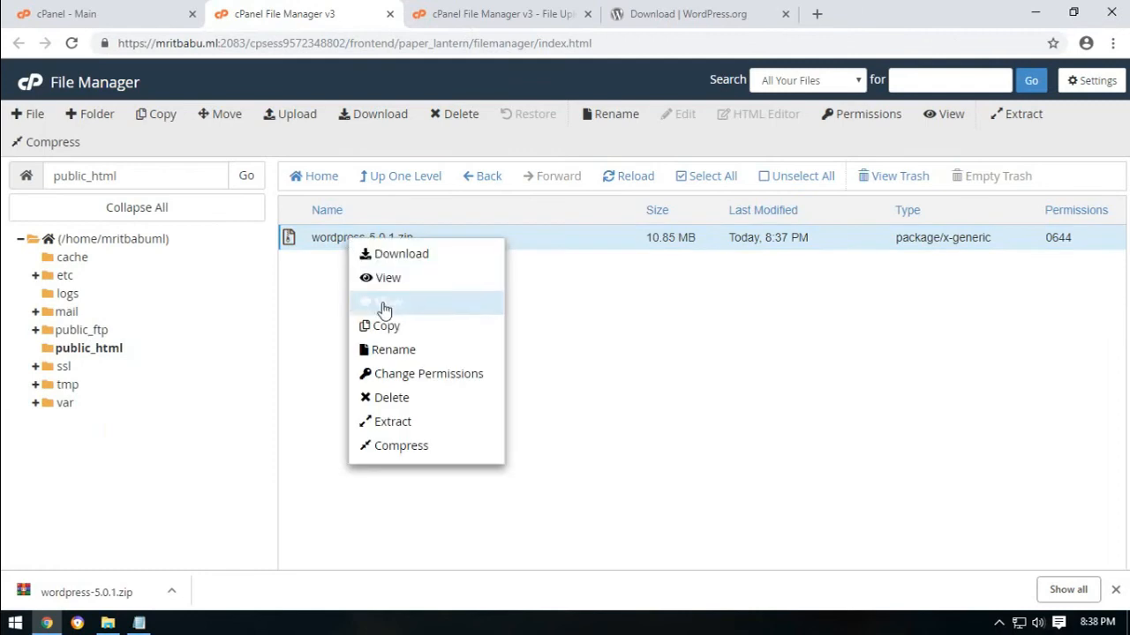
left_click(405, 423)
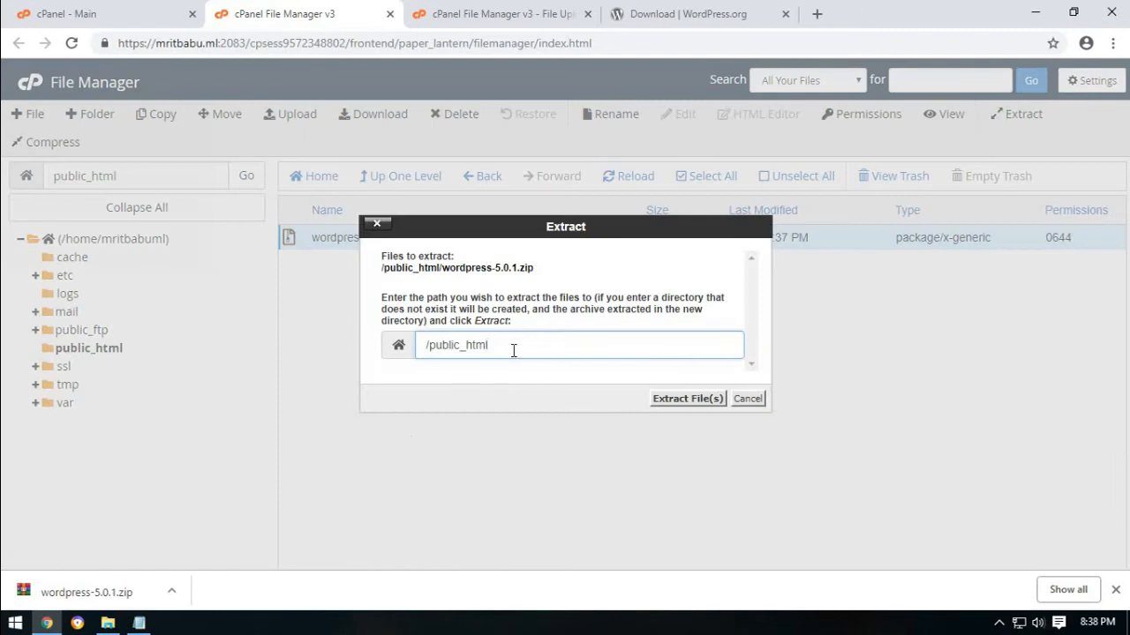
left_click(671, 402)
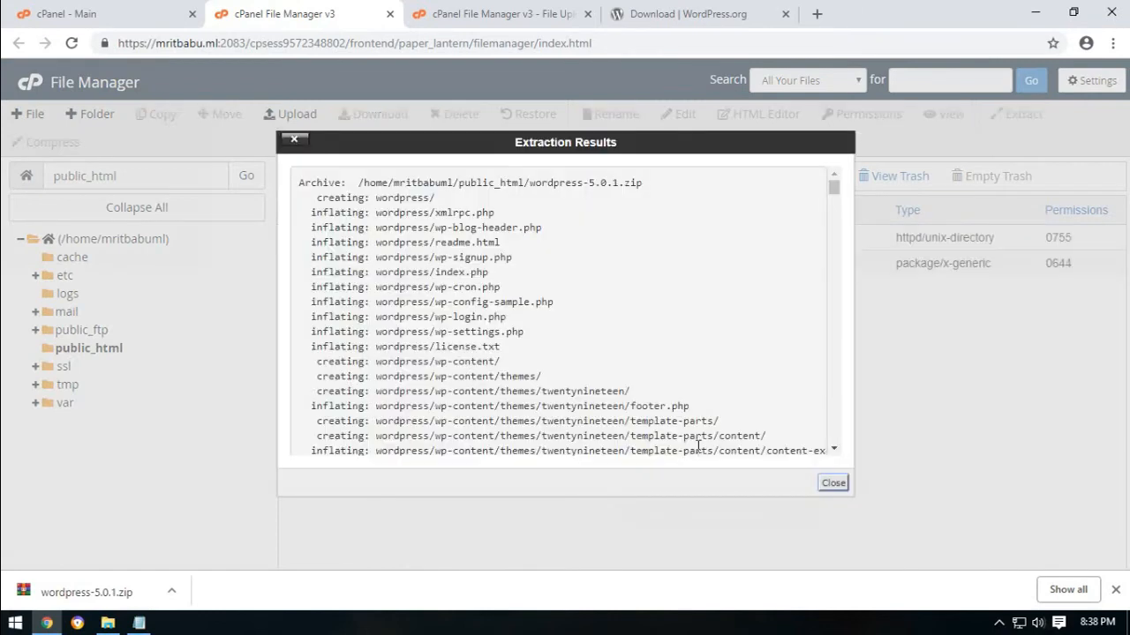
left_click(833, 483)
Permanently delete wordpress-5.0.1.zip, skipping the trash.
left_click(296, 267)
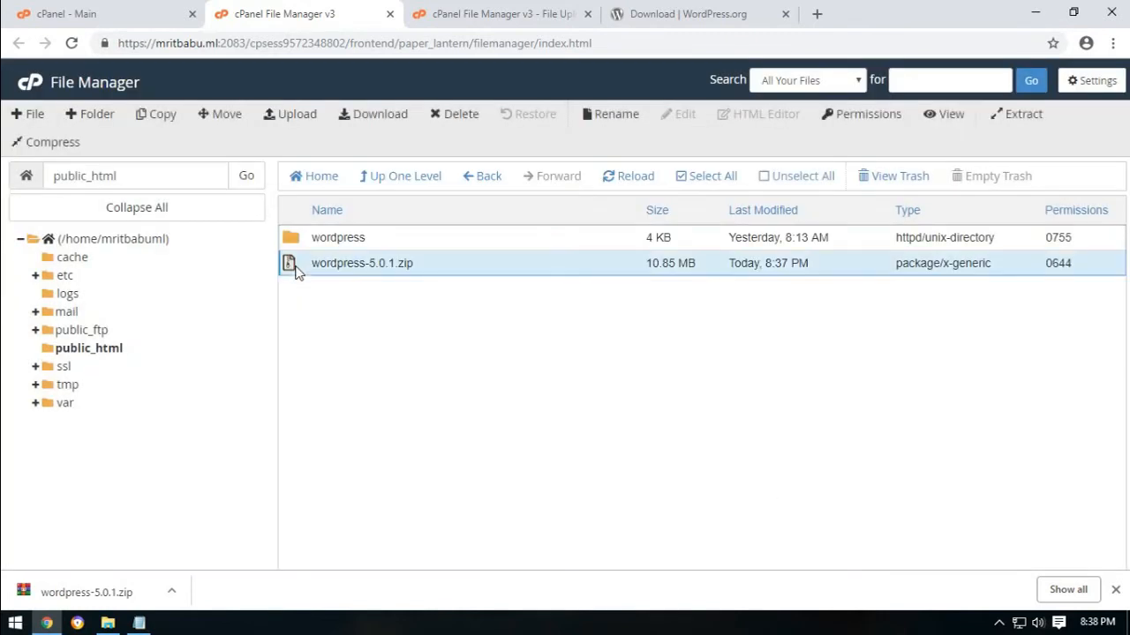
left_click(456, 117)
left_click(457, 321)
left_click(697, 366)
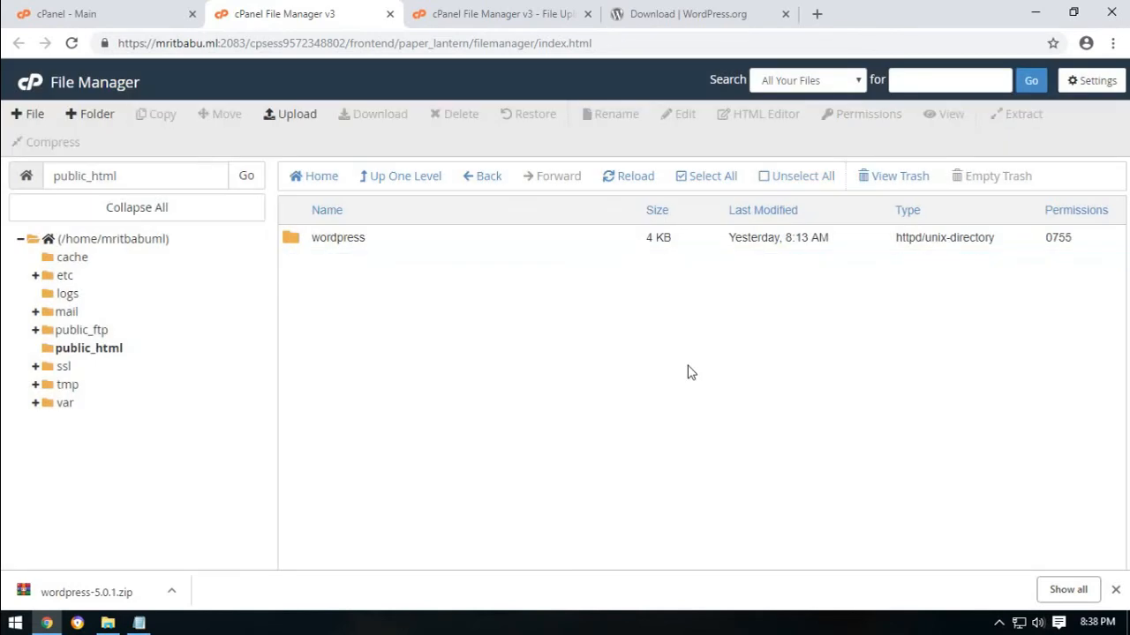
left_click(816, 13)
Load mritbabu.ml and follow the wordpress/ link to the WordPress Setup Configuration page.
type("mritbabu")
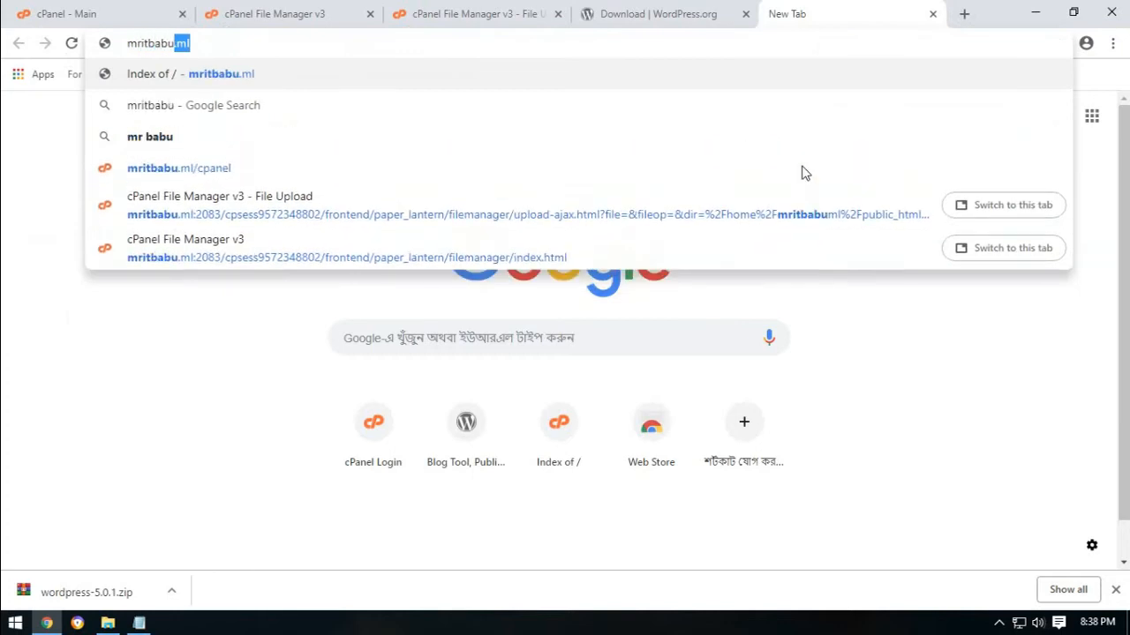
key("Return")
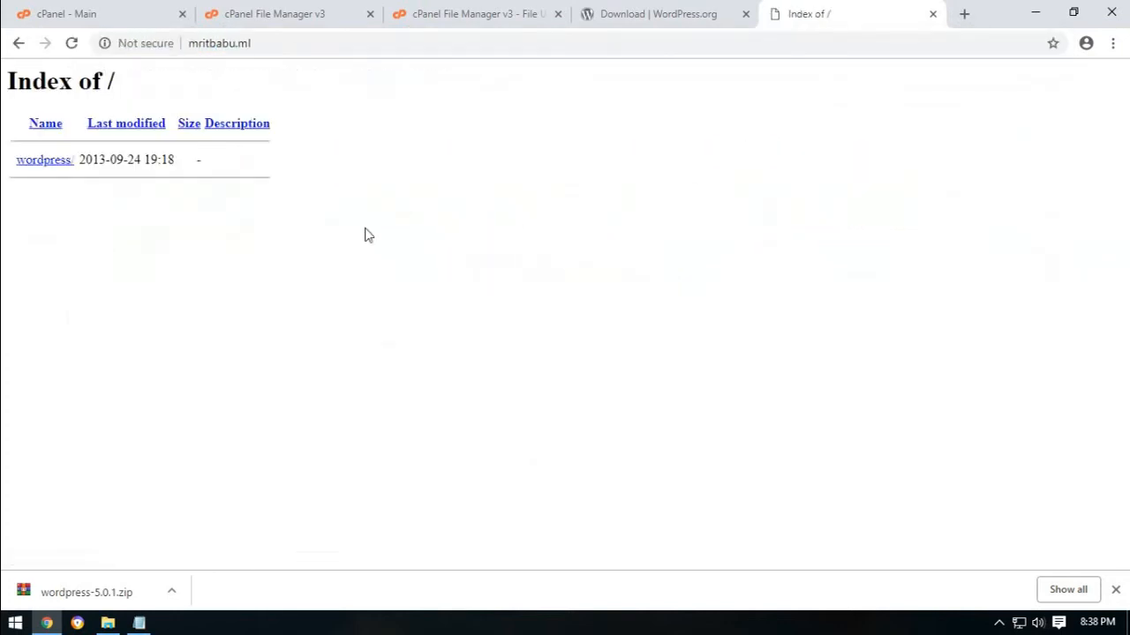
left_click(56, 161)
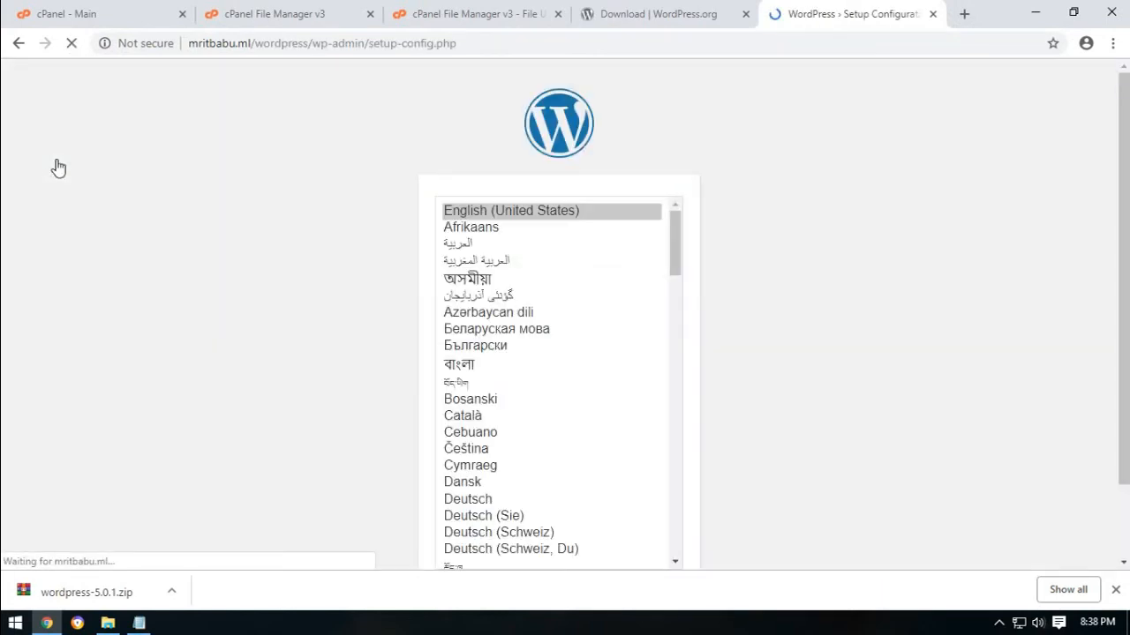
Return to the cPanel File Manager tab and select the wordpress folder.
left_click(689, 13)
left_click(433, 13)
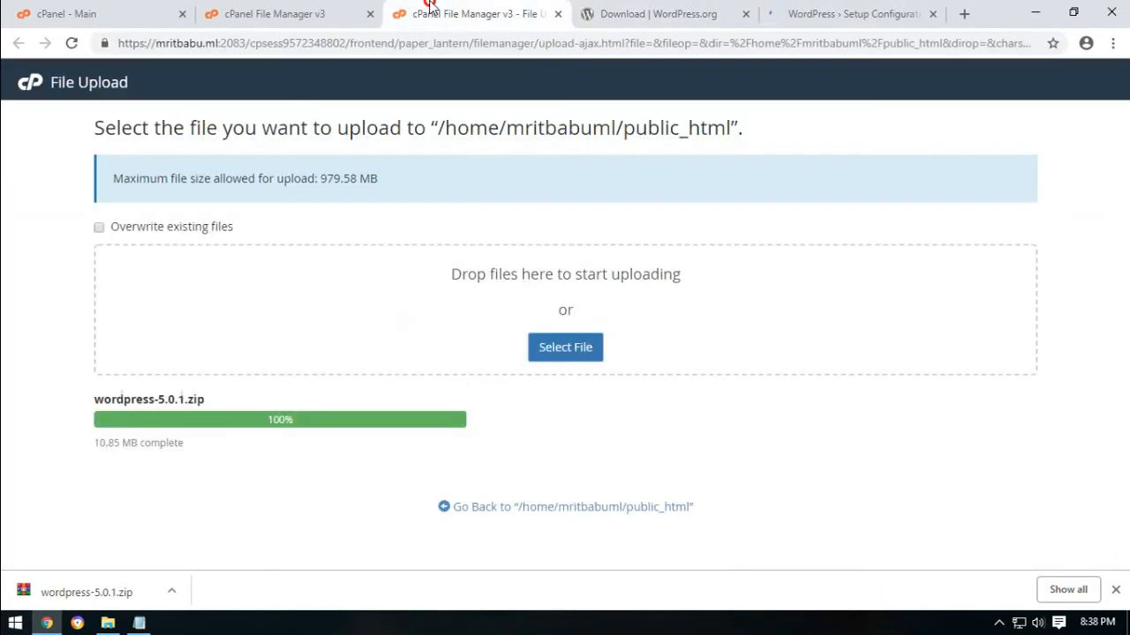
left_click(262, 11)
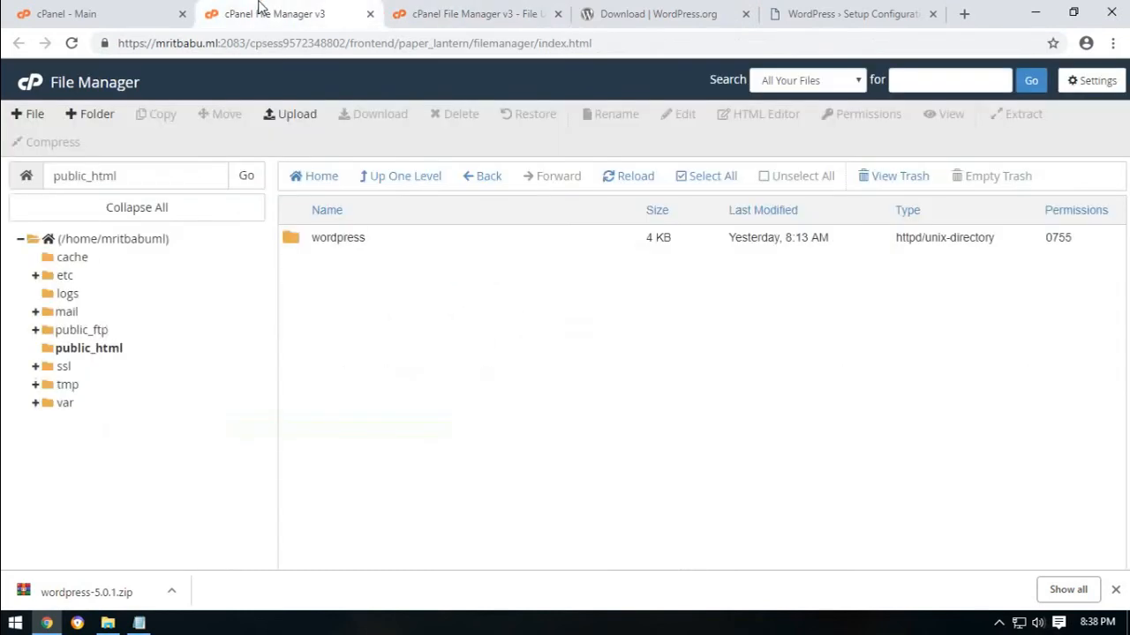
left_click(340, 240)
Move all files from the wordpress folder up into /public_html/.
double_click(298, 244)
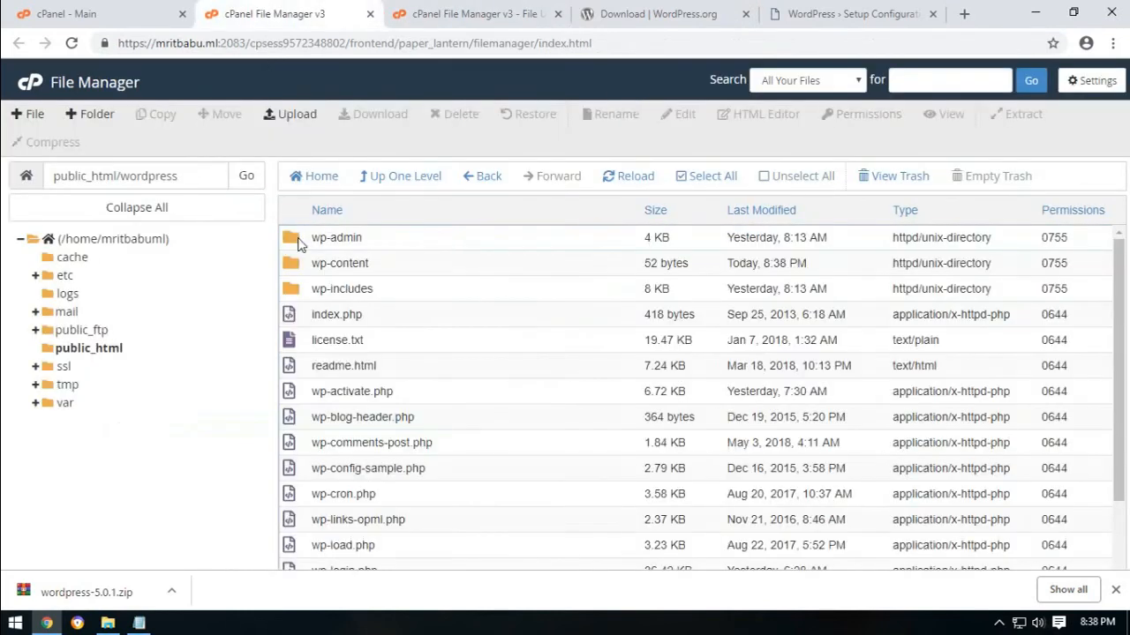
left_click(687, 178)
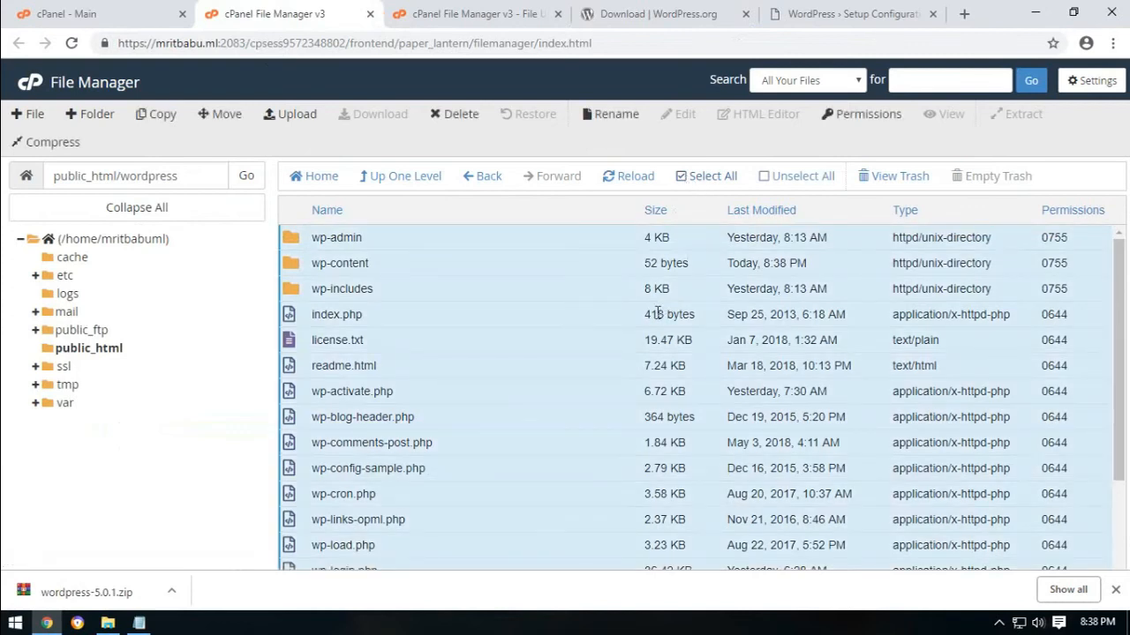
left_click(223, 114)
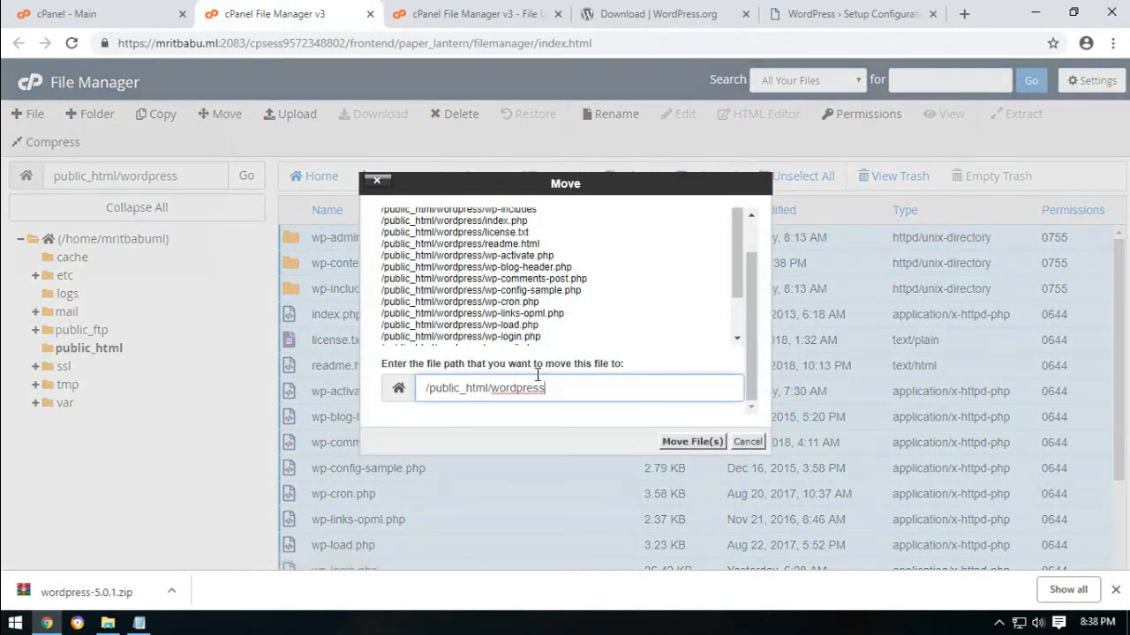
left_click_drag(493, 387, 589, 388)
key("BackSpace")
left_click(691, 441)
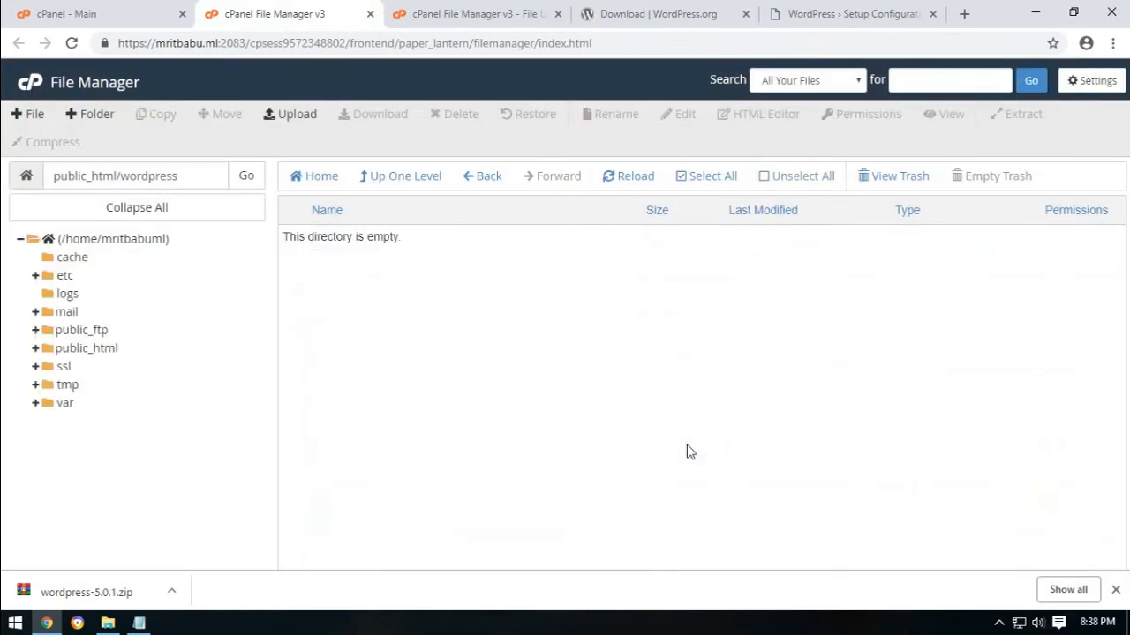
Permanently delete the empty wordpress folder and swap the old setup tab for a new tab.
left_click(487, 185)
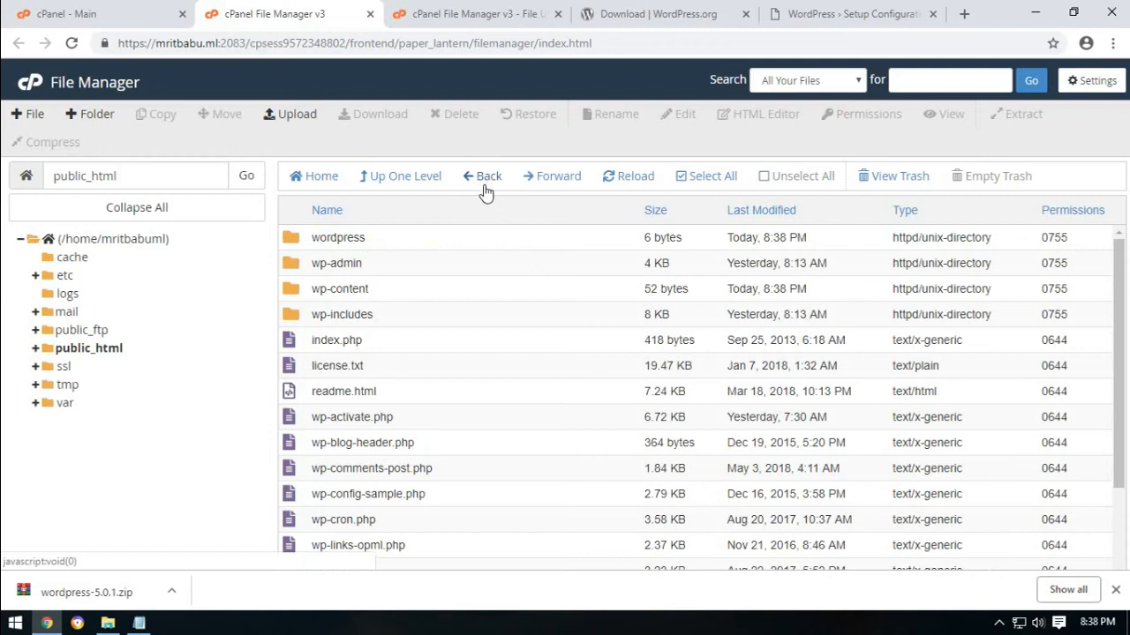
left_click(291, 245)
left_click(457, 116)
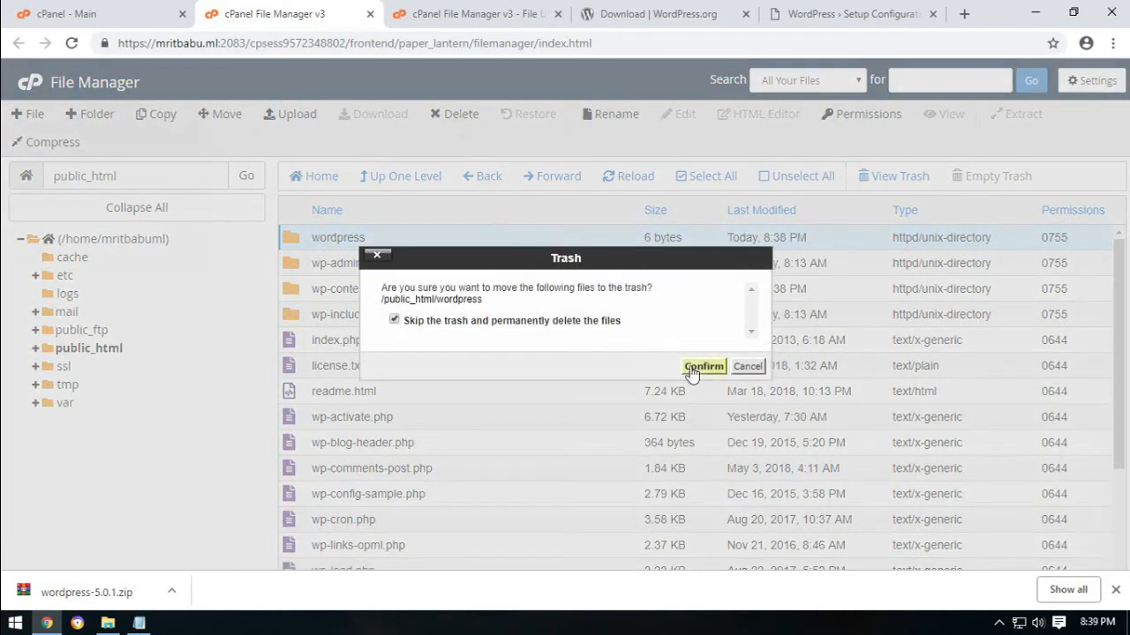
left_click(692, 367)
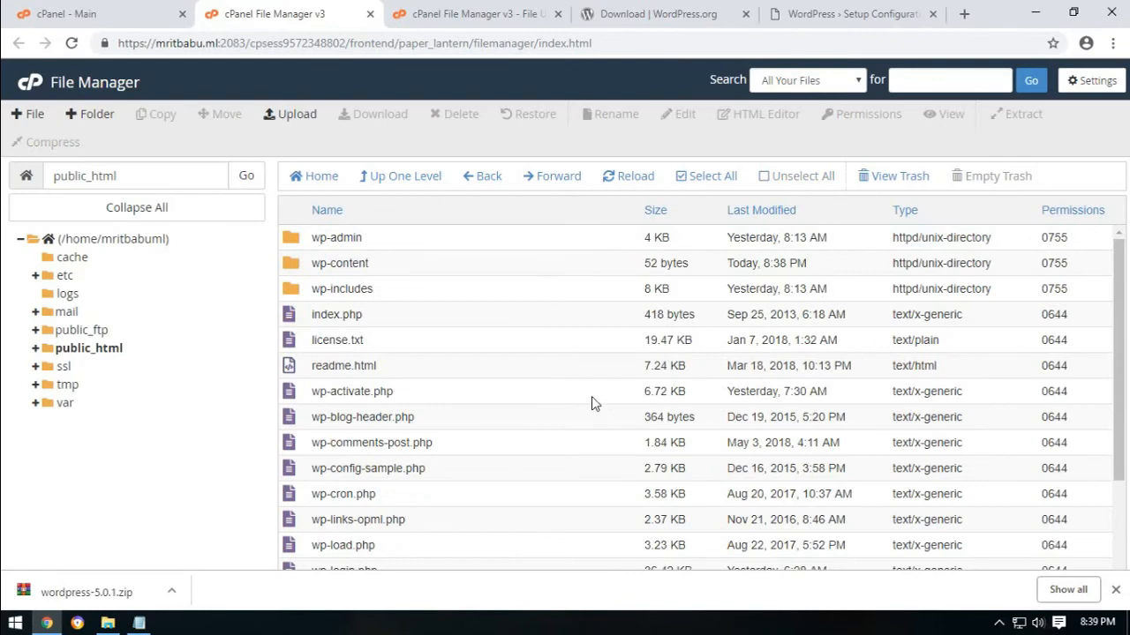
left_click(932, 13)
left_click(817, 14)
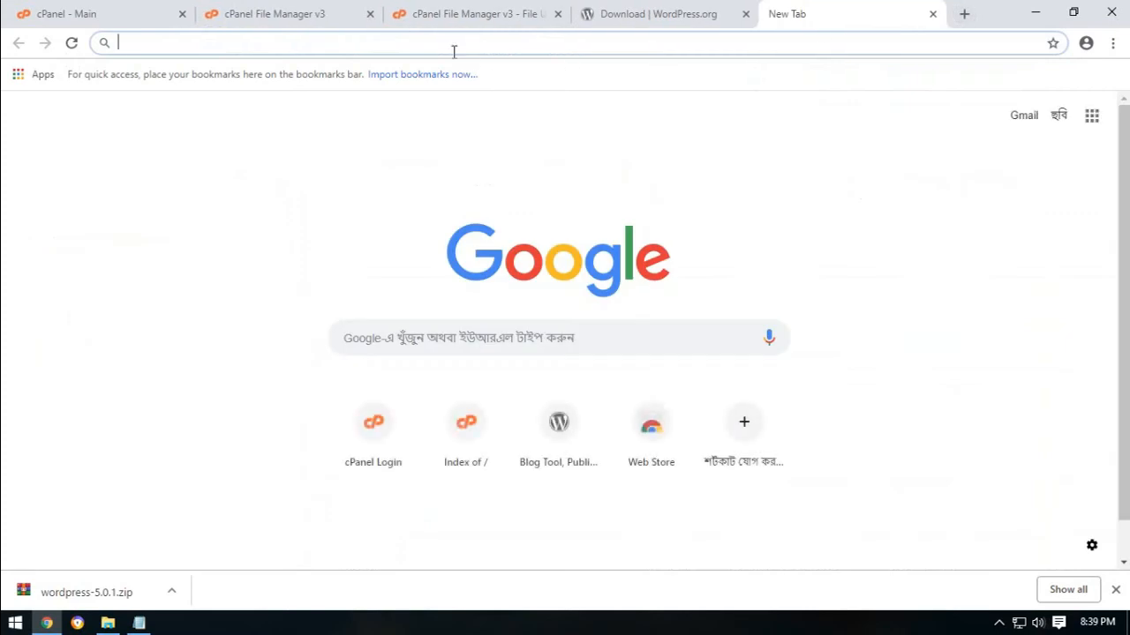
Load the domain root's WordPress setup and continue with English (United States) as the language.
type("mritbabu.ml")
key("Return")
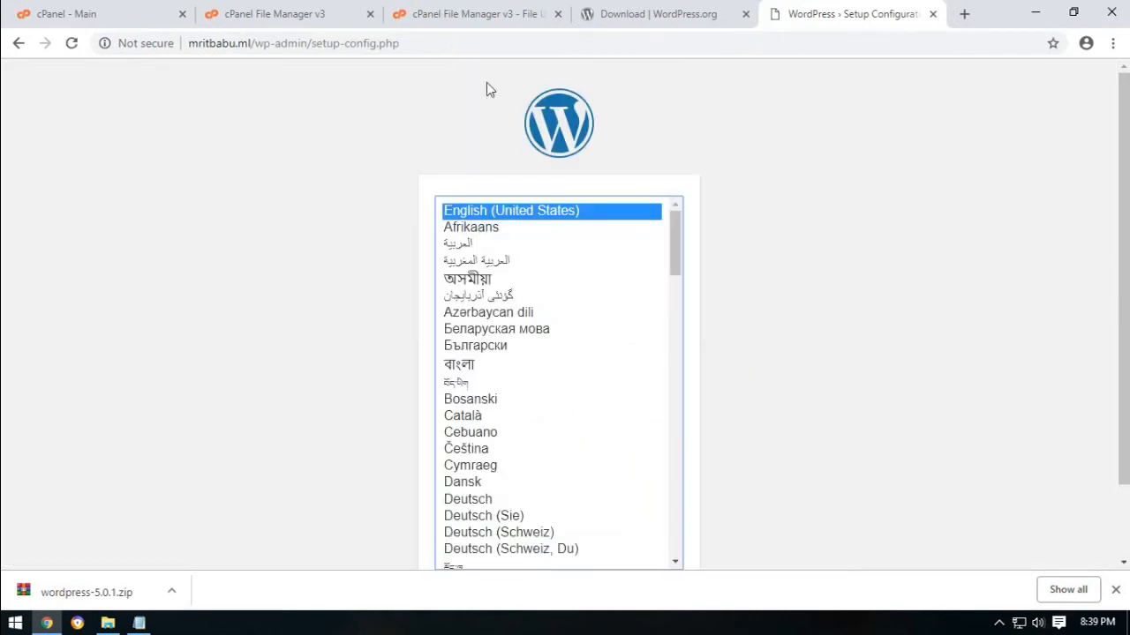
mouse_move(1122, 116)
left_mouse_down()
mouse_move(1125, 184)
mouse_move(1126, 119)
left_mouse_up()
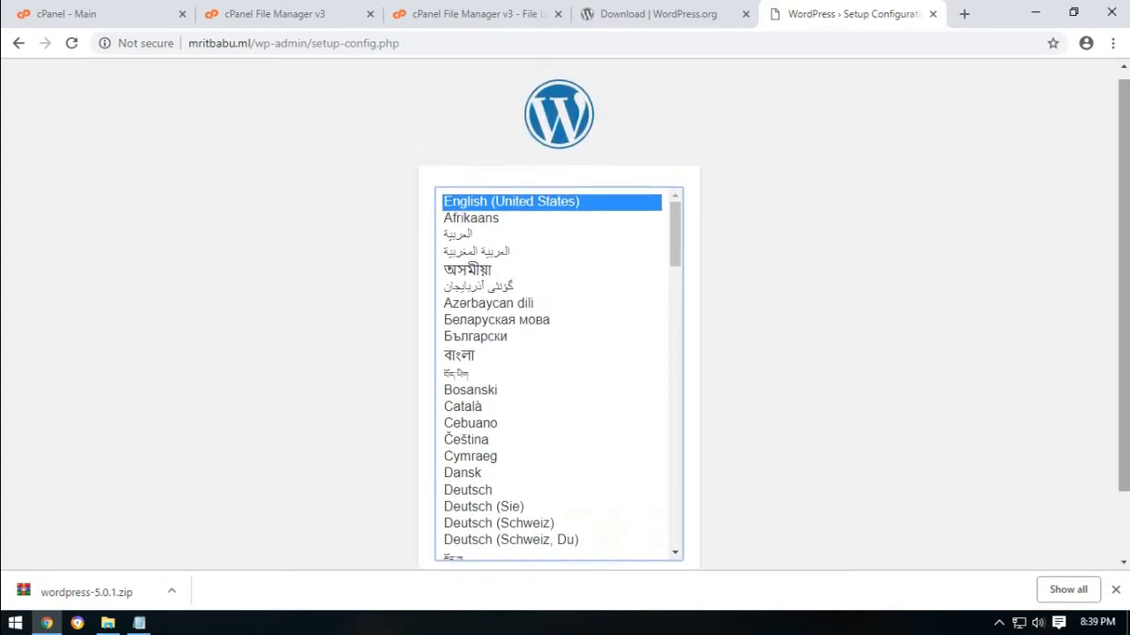
left_click(1115, 589)
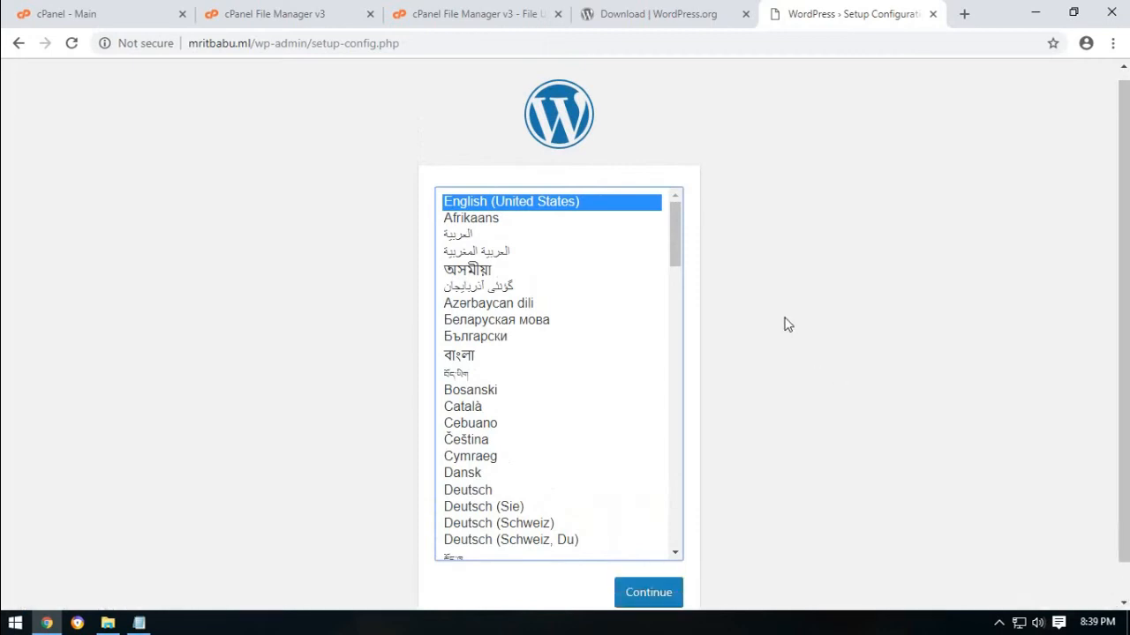
left_click(643, 596)
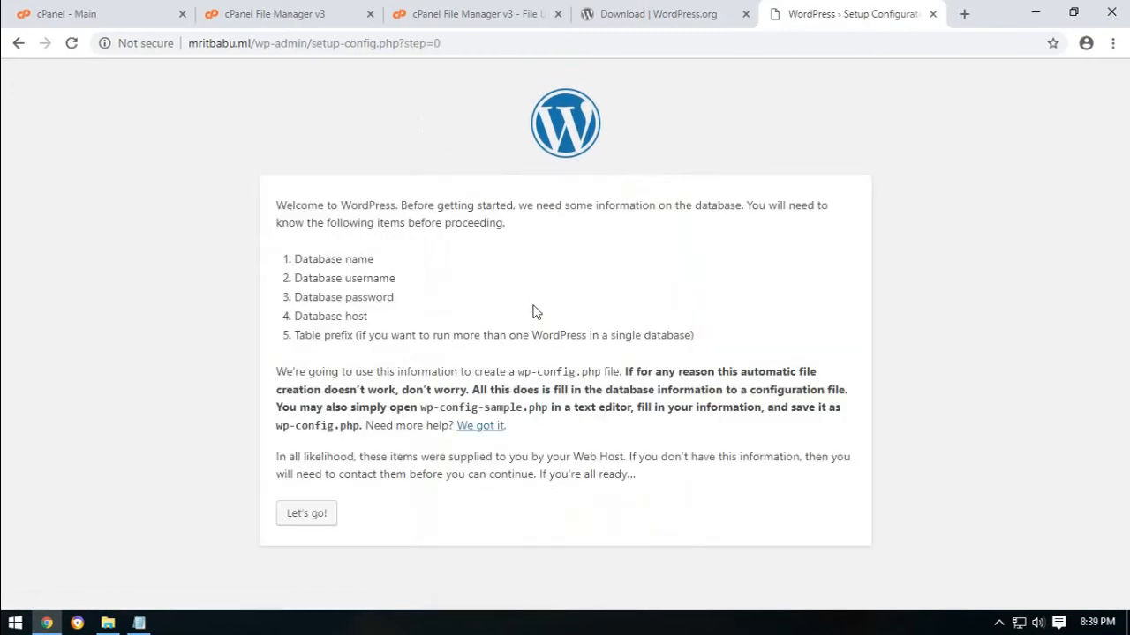
Fill the Database Name field with mritbabu_main copied from the hosting notes.
left_click(321, 519)
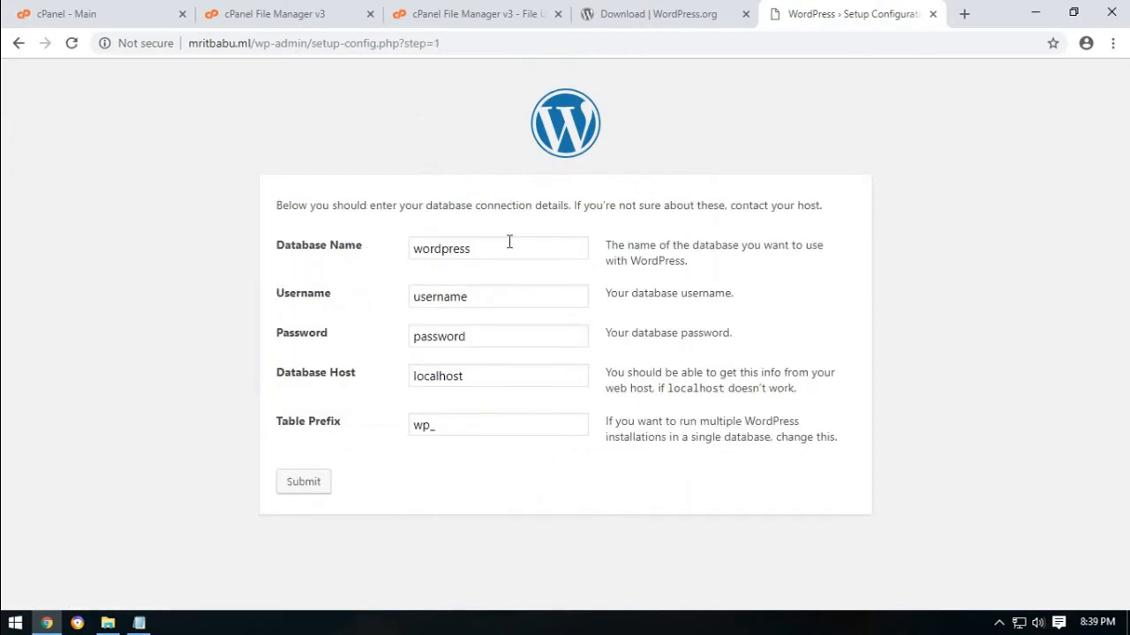
left_click(139, 623)
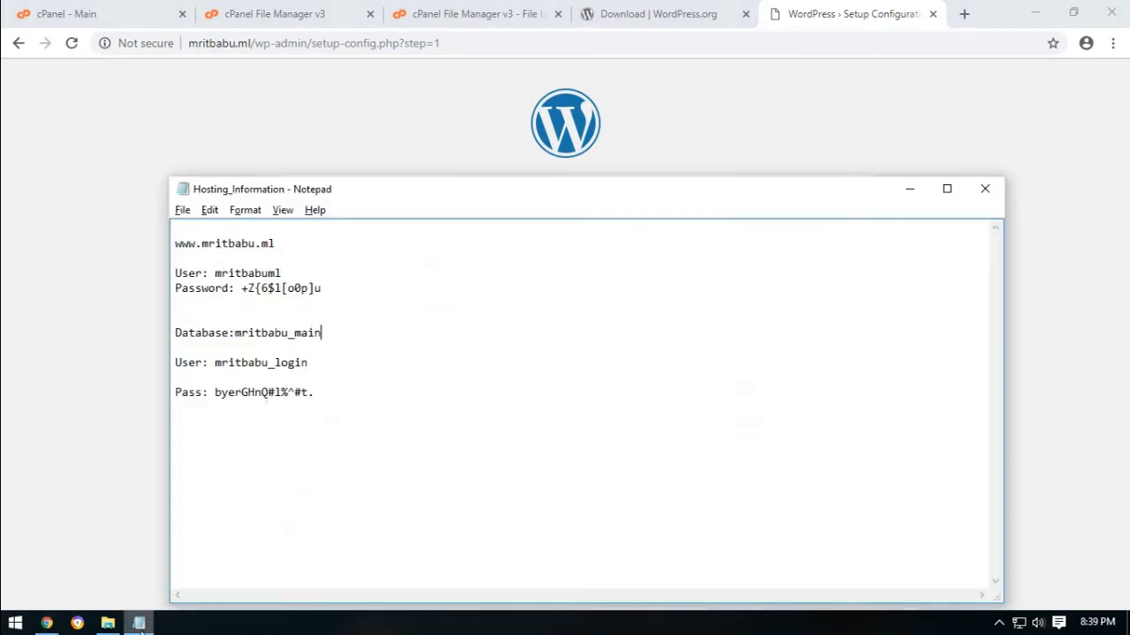
left_click_drag(237, 336, 412, 334)
right_click(319, 344)
left_click(356, 394)
left_click(357, 162)
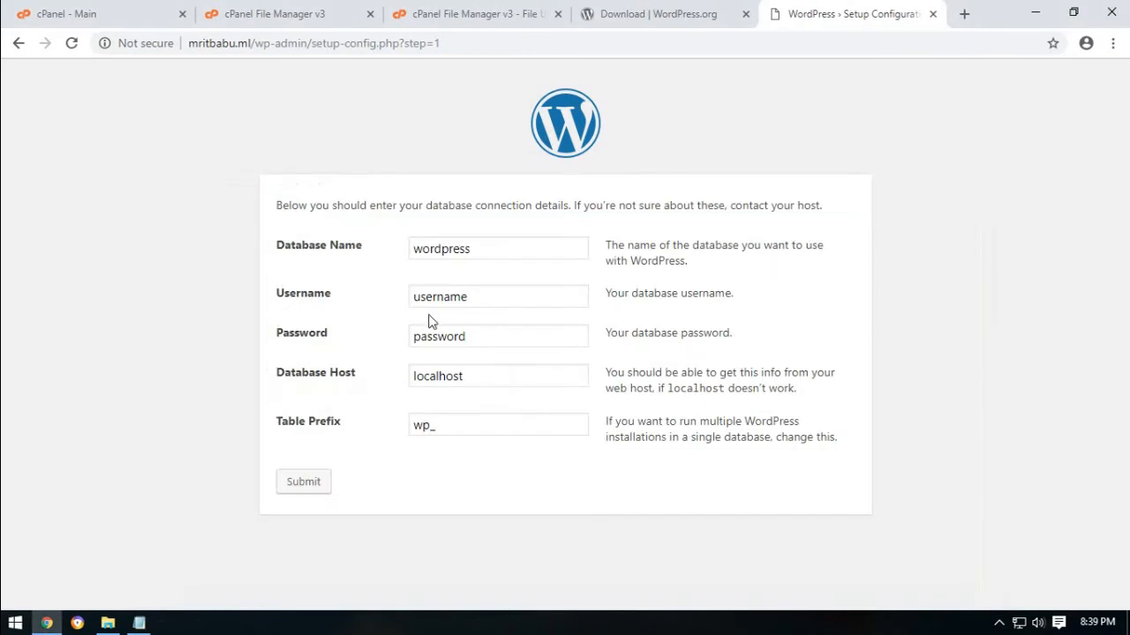
double_click(494, 252)
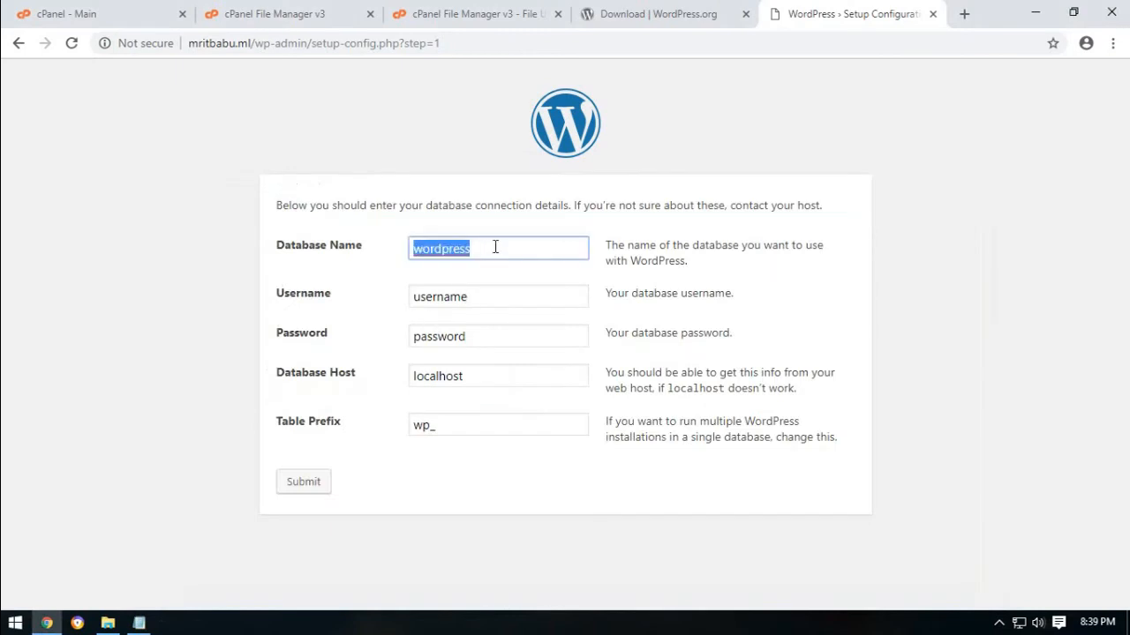
right_click(495, 248)
left_click(537, 436)
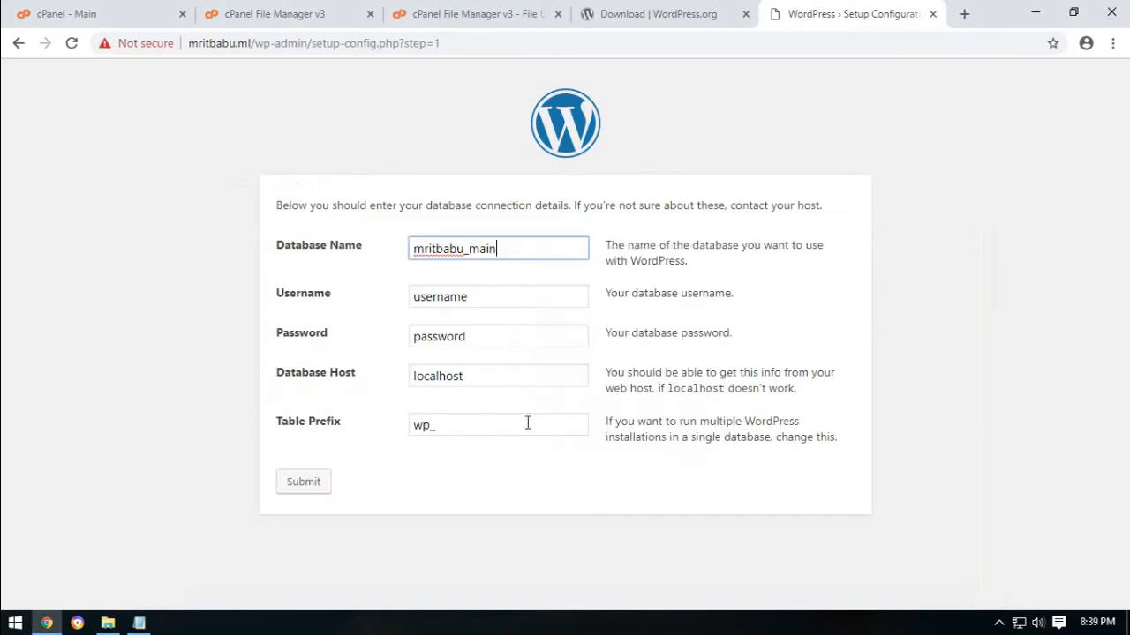
Fill the Username field with the database user mritbabu_login from the notes.
left_click(139, 623)
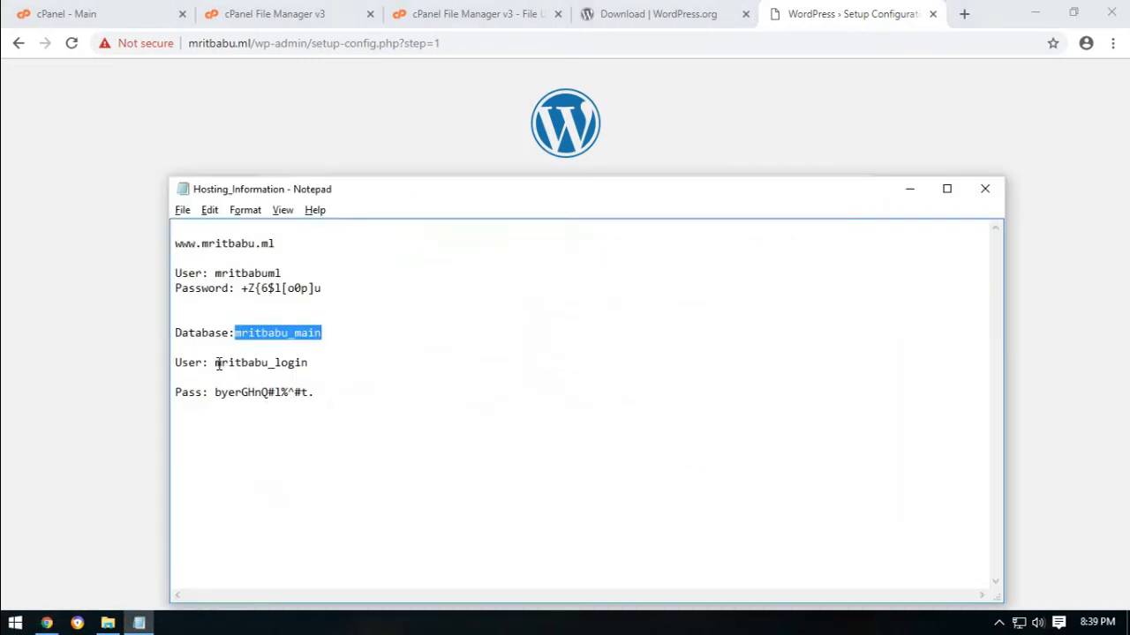
left_click_drag(217, 364, 307, 364)
right_click(296, 362)
left_click(341, 415)
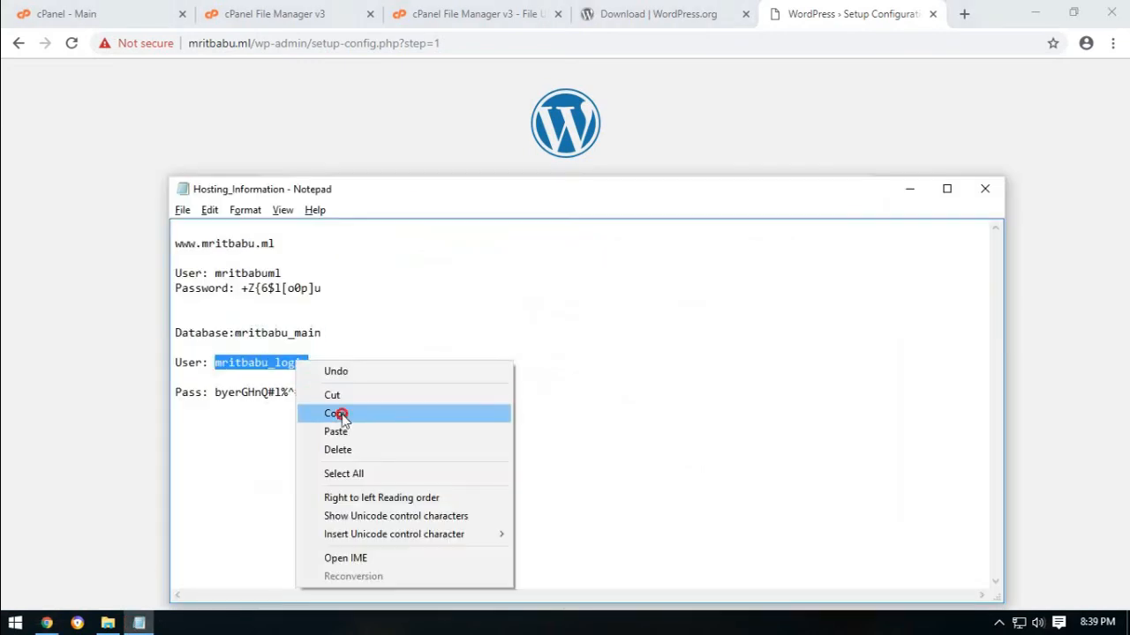
left_click(454, 109)
double_click(457, 294)
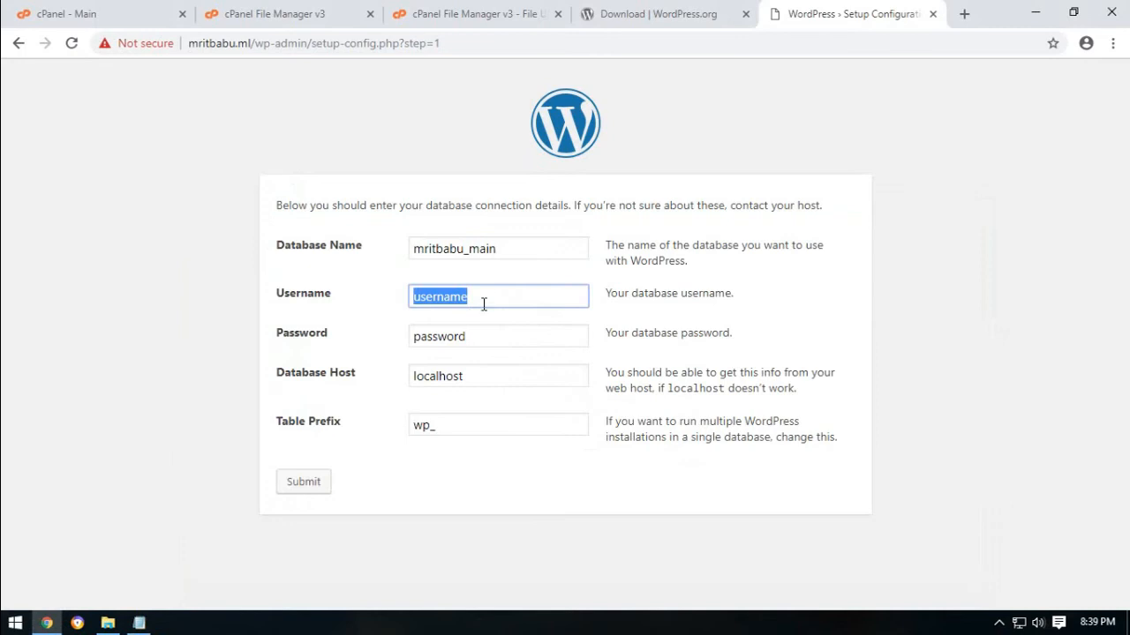
right_click(488, 298)
left_click(533, 355)
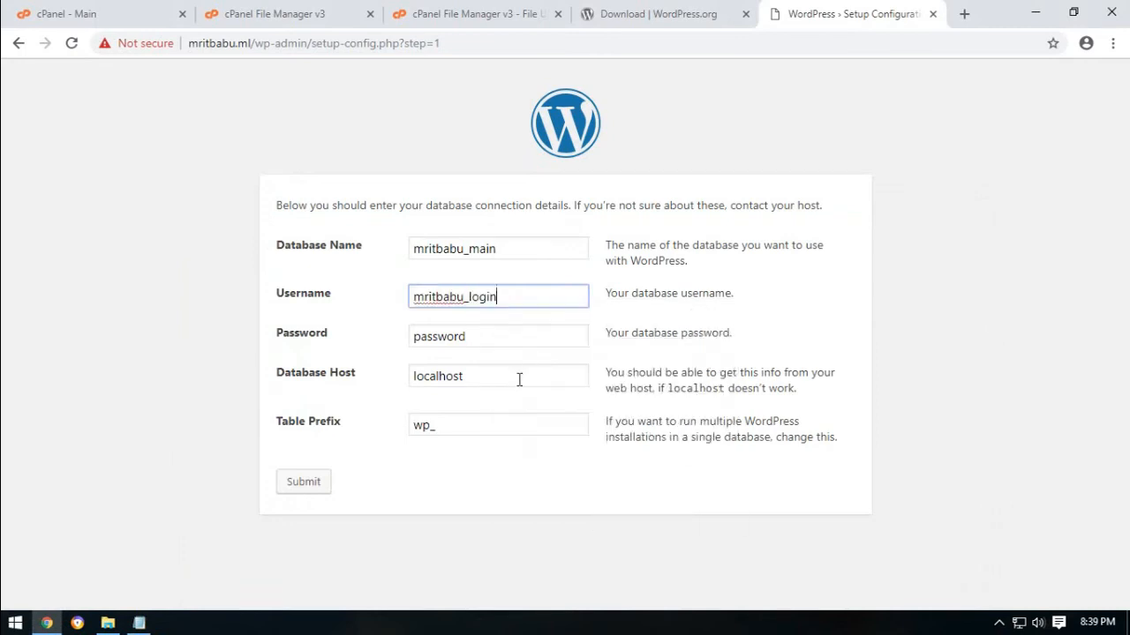
Paste the database password from the hosting notes into the Password field.
double_click(502, 343)
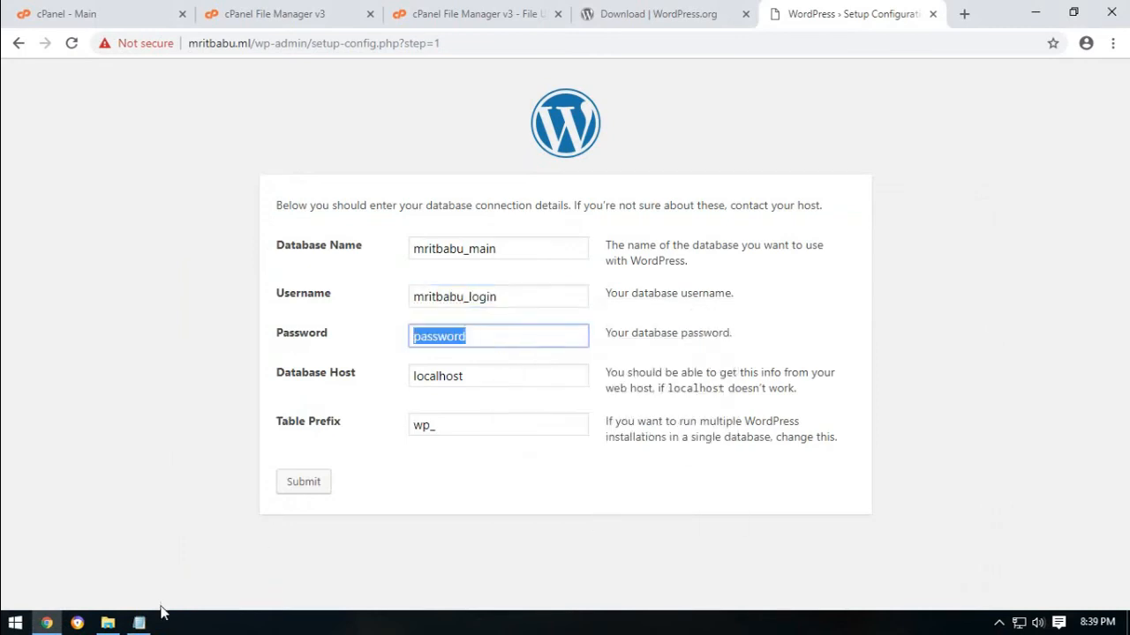
left_click(139, 623)
left_click_drag(216, 393, 306, 397)
right_click(305, 396)
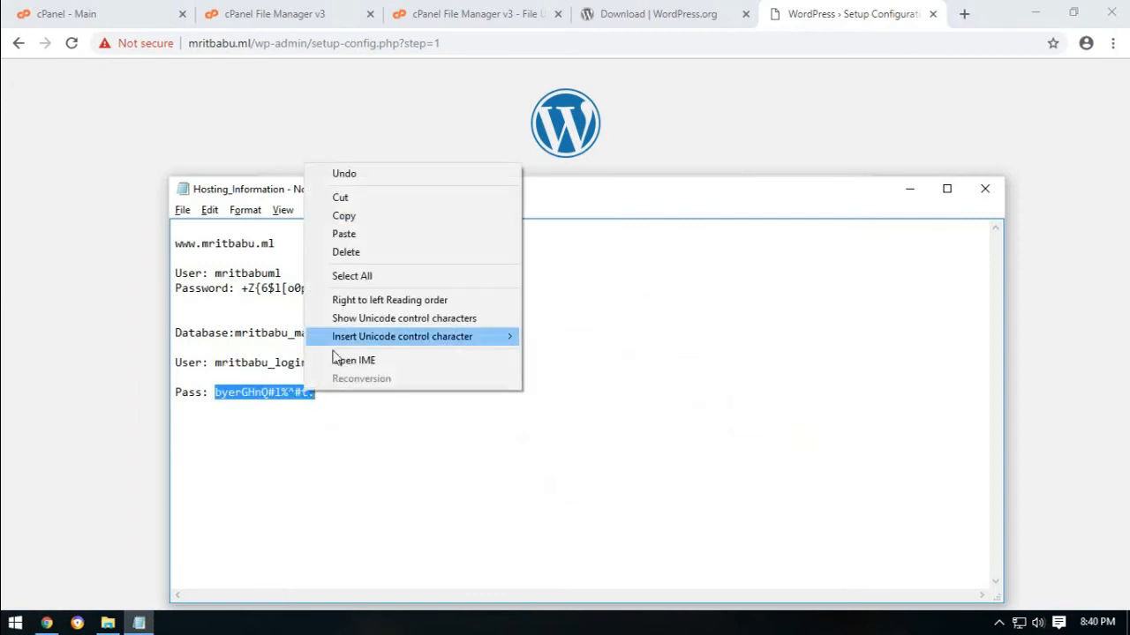
left_click(344, 215)
left_click(615, 148)
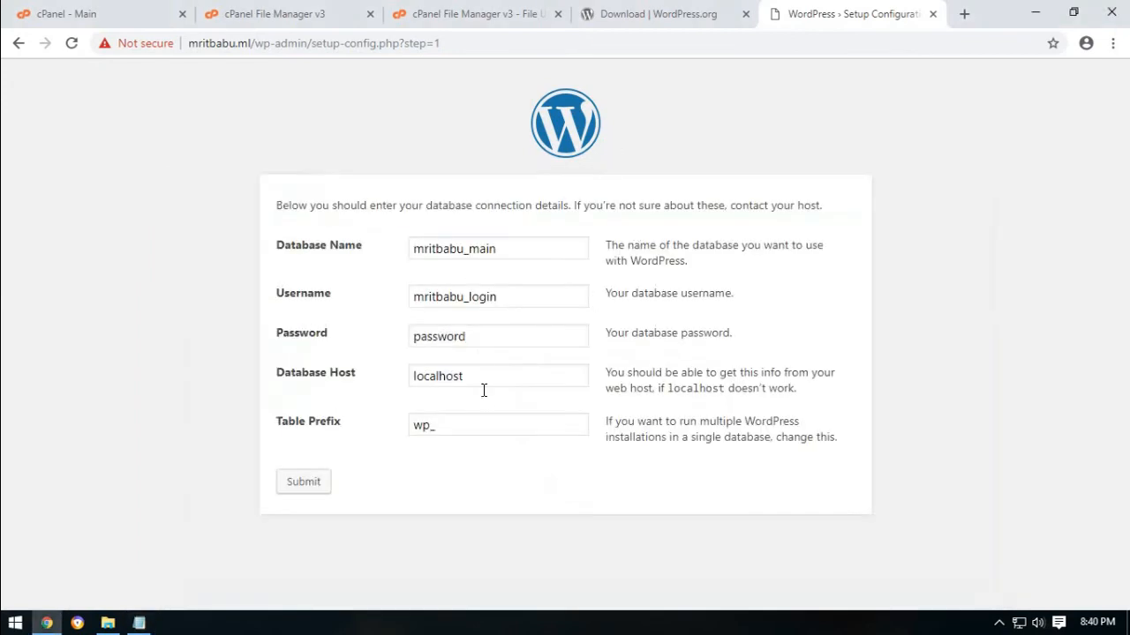
left_click(318, 341)
right_click(469, 335)
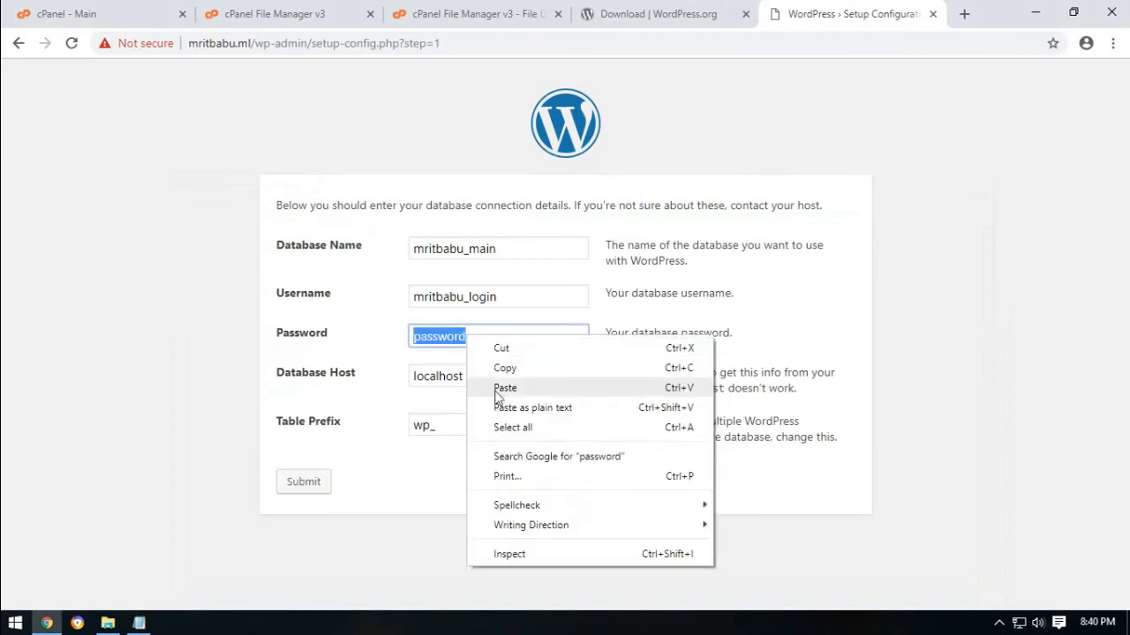
left_click(506, 386)
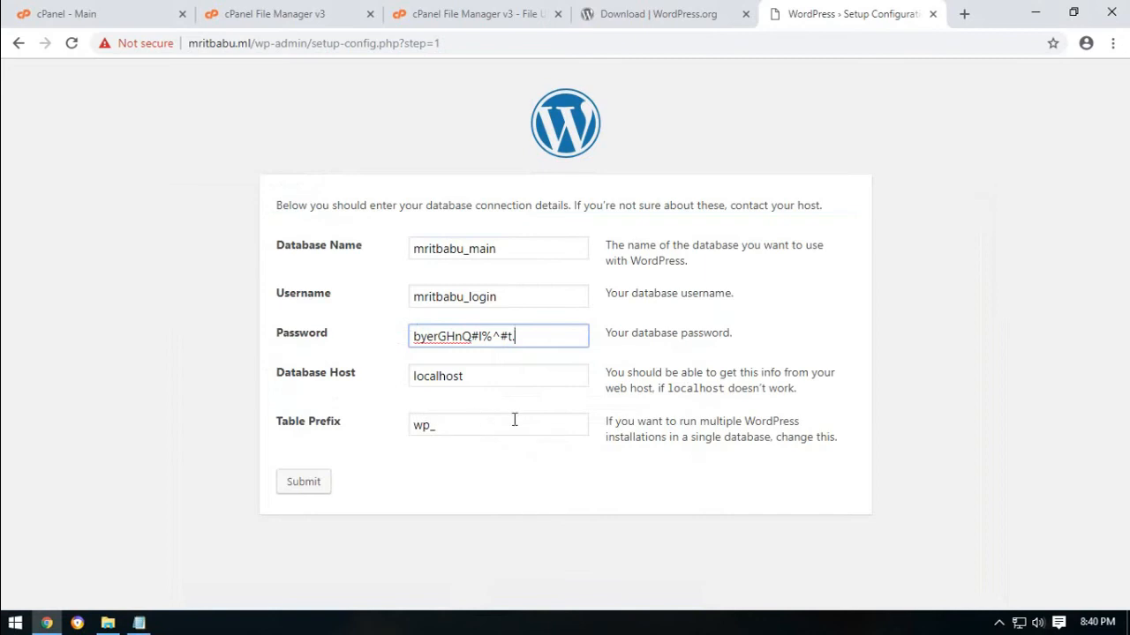
Keep the wp_ table prefix and submit the database connection details.
left_click(443, 424)
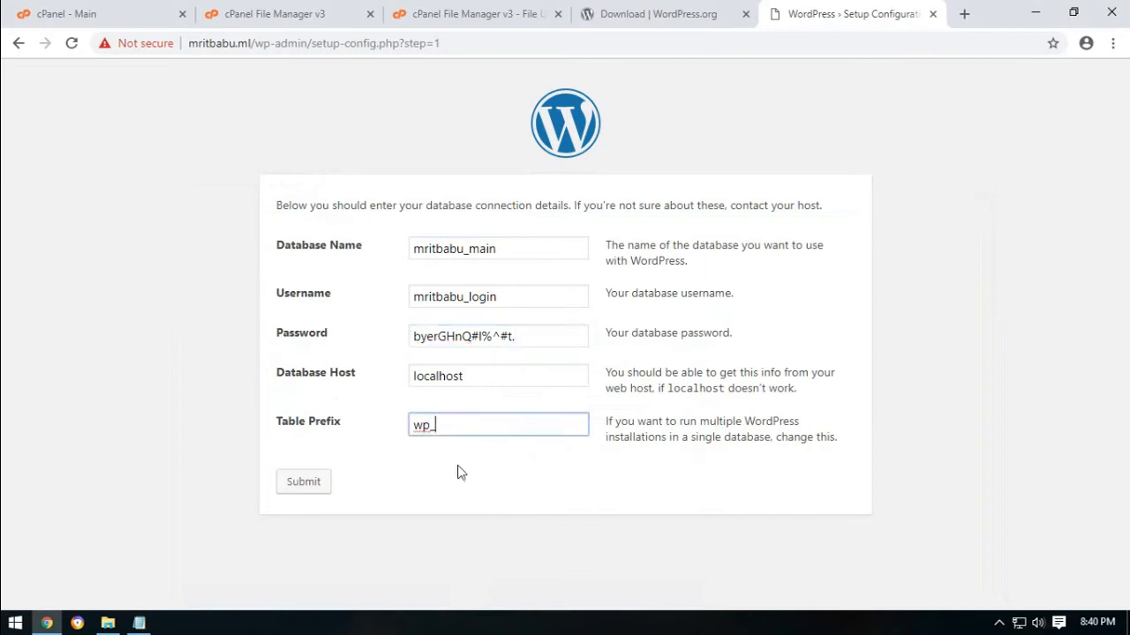
left_click(303, 483)
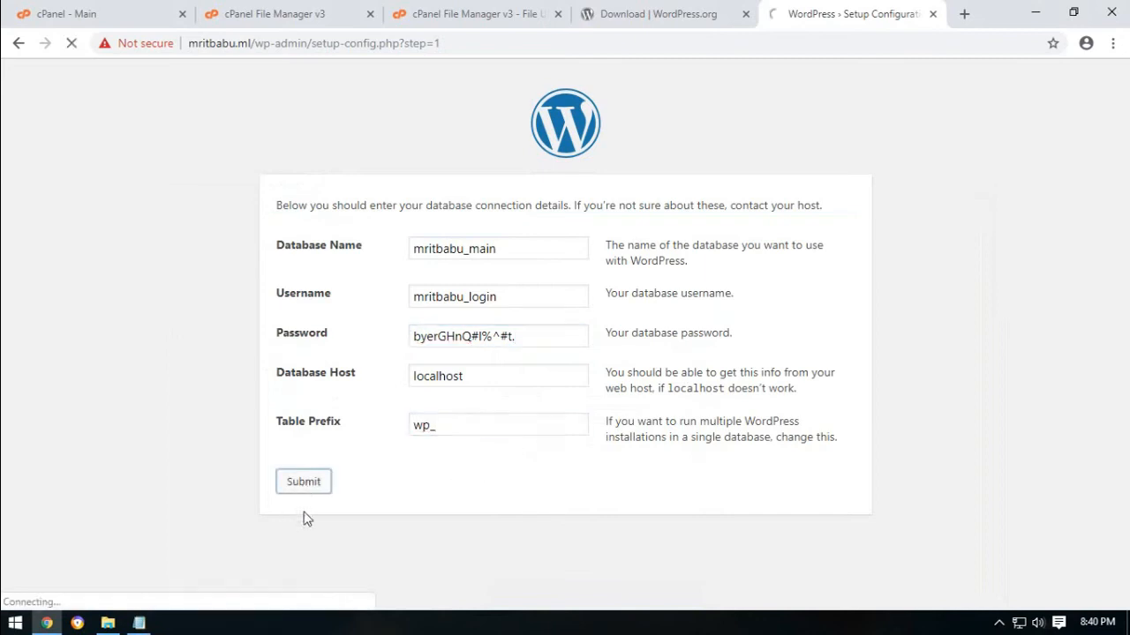
left_click_drag(395, 209, 627, 240)
Enter site title 'MrITBabu Demo Site' and admin username mritbabu.
left_click(617, 343)
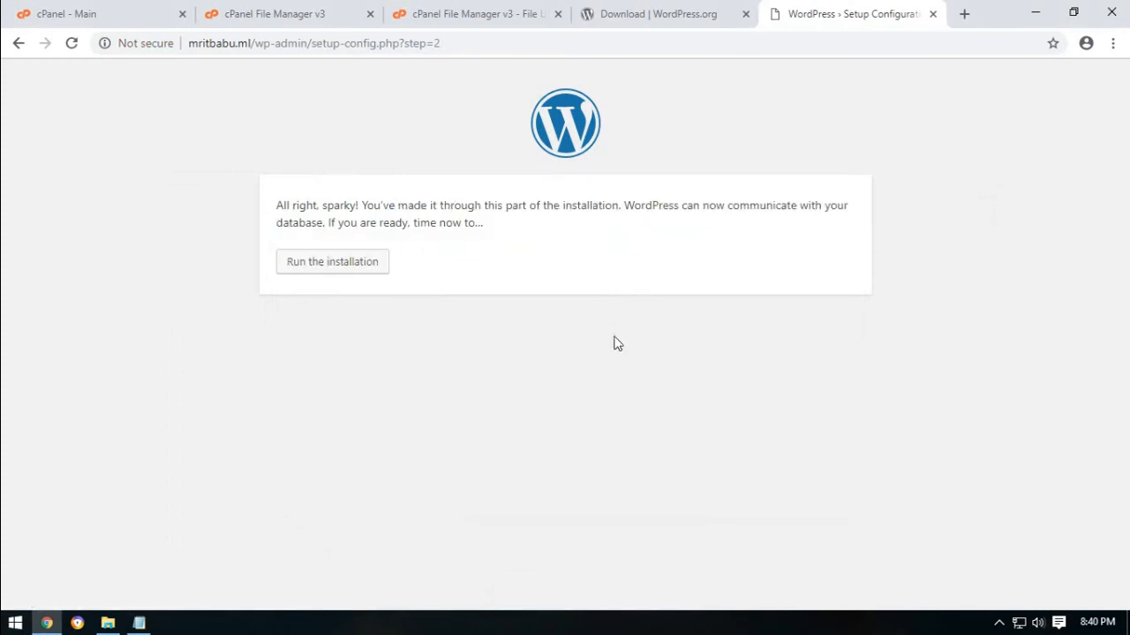
left_click(321, 271)
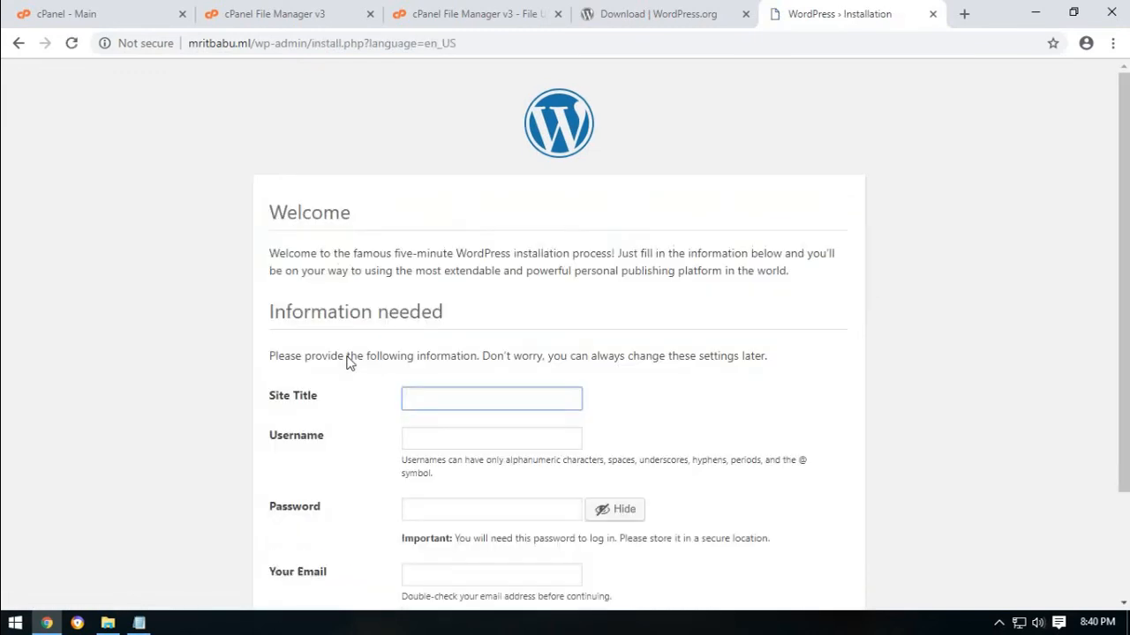
scroll(371, 307, "down", 1)
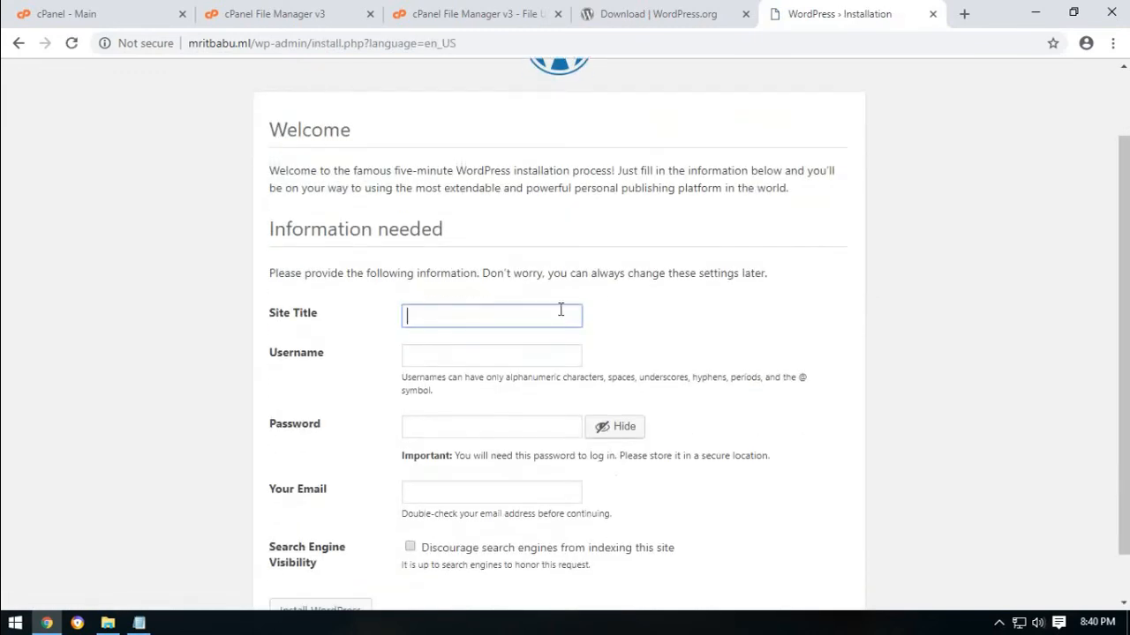
type("MrITBabu Demo Site")
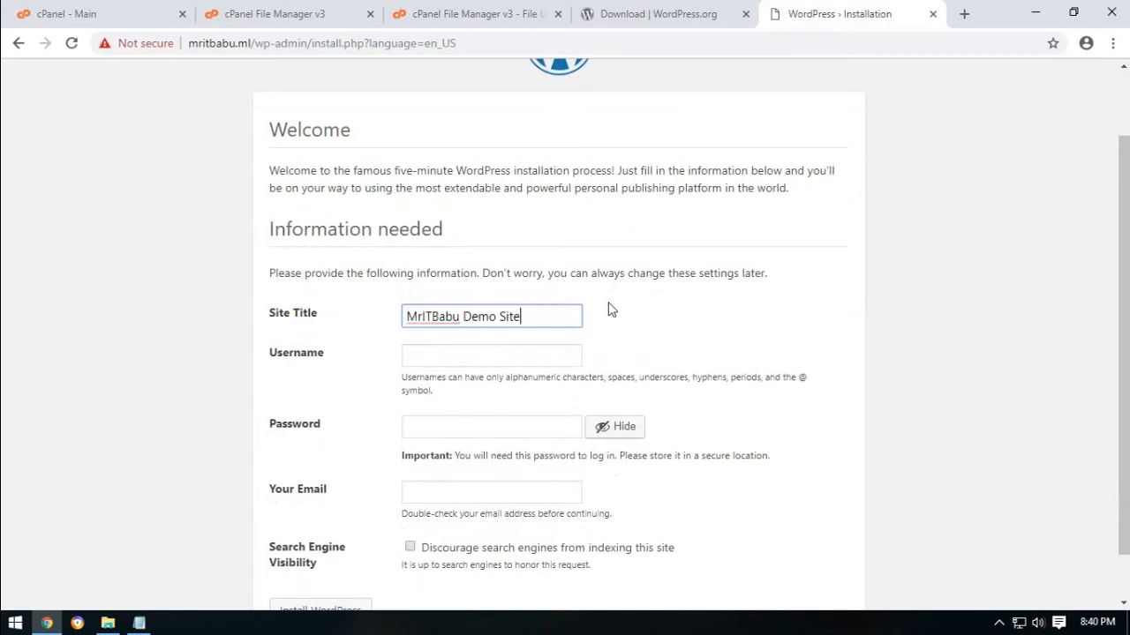
key("Tab")
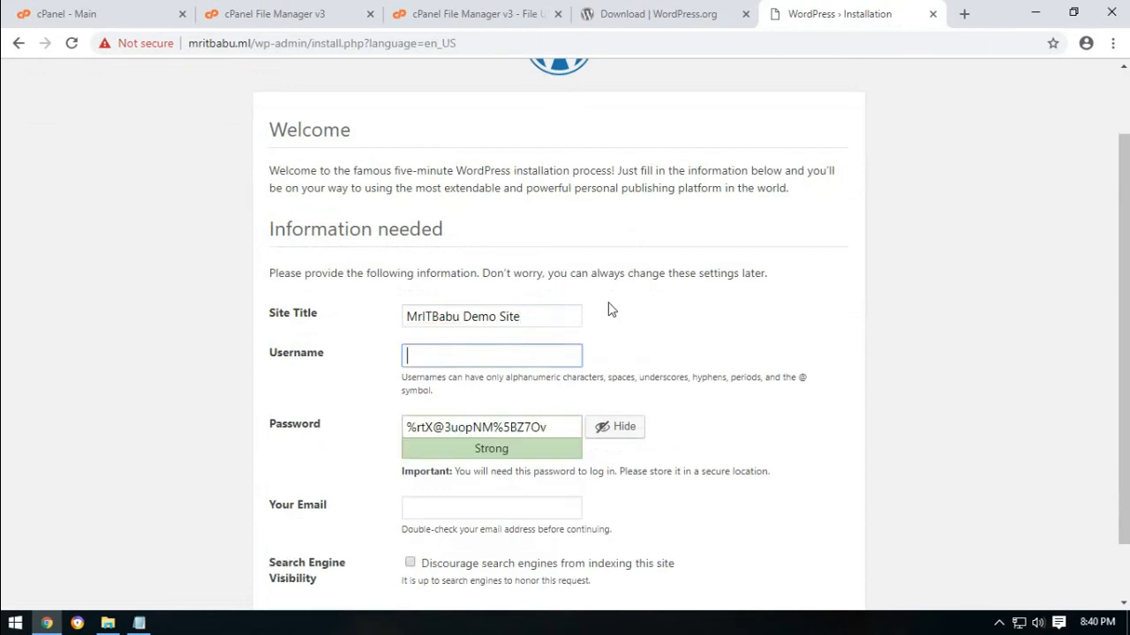
type("Mr")
key("ctrl+a")
key("BackSpace")
type("mritbabu")
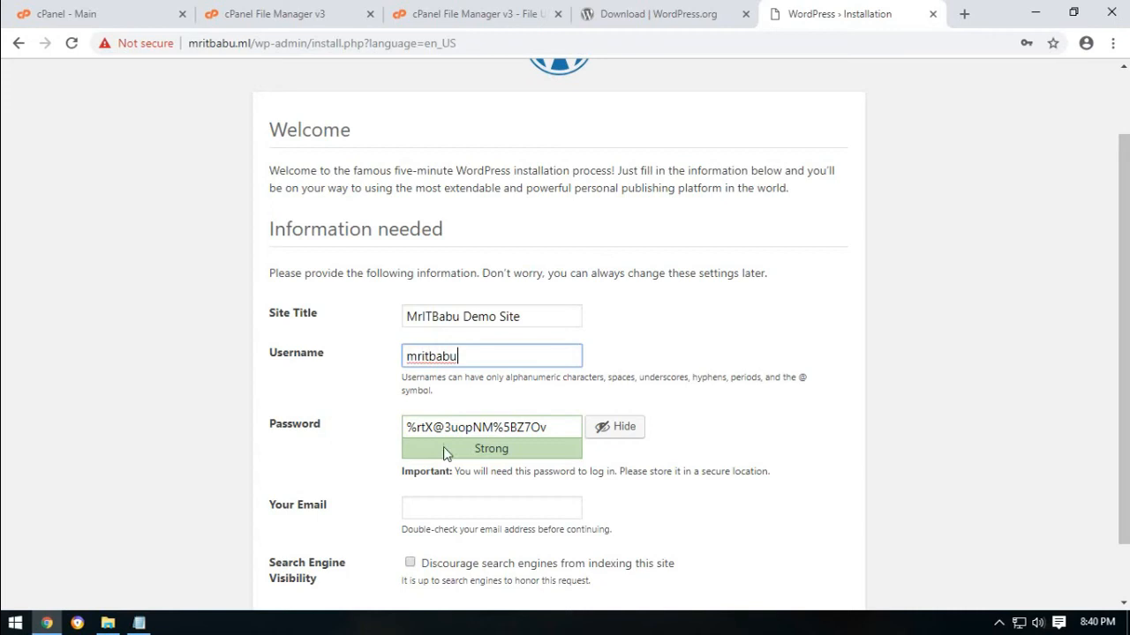
Save the generated admin password in the notes after 'User: mritbabu Pass:'.
left_click_drag(553, 427, 392, 425)
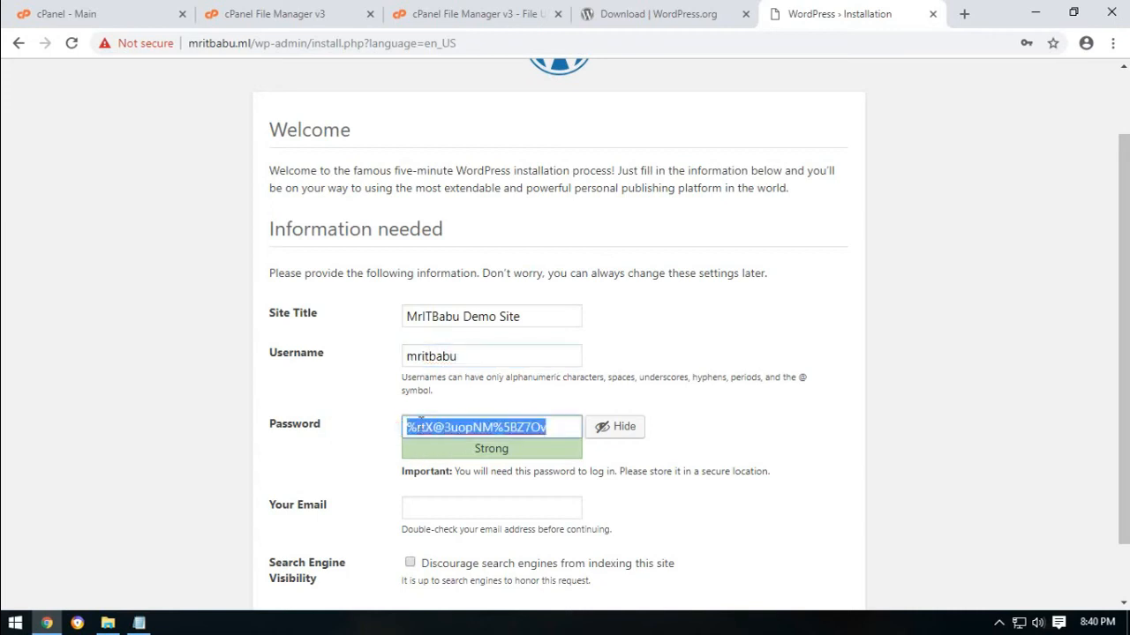
right_click(420, 426)
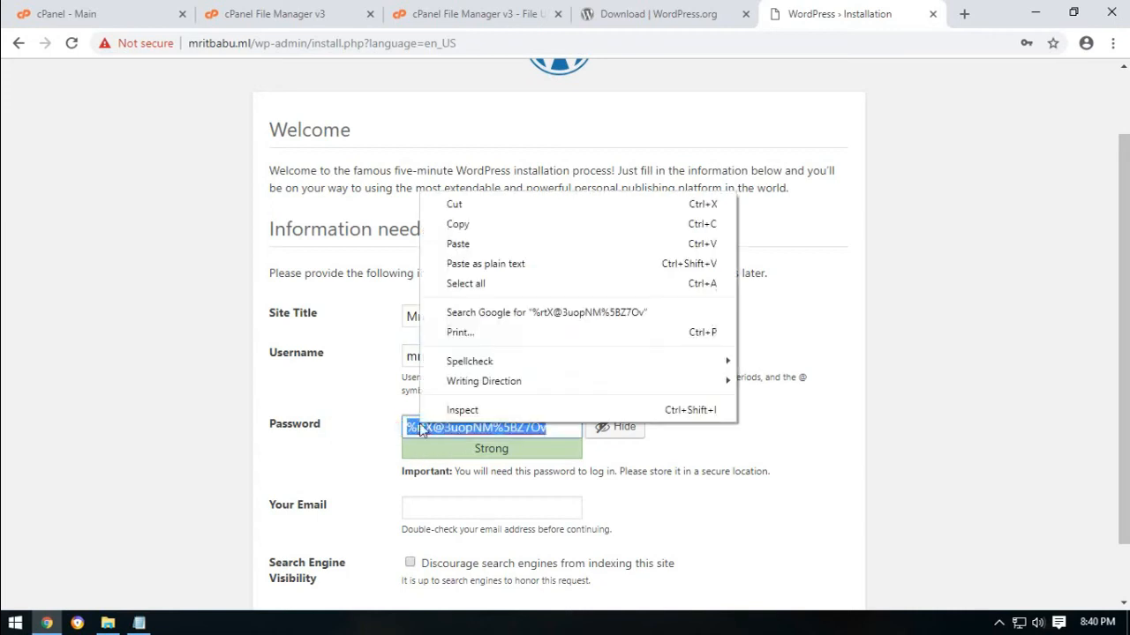
left_click(485, 225)
left_click(138, 623)
left_click(360, 397)
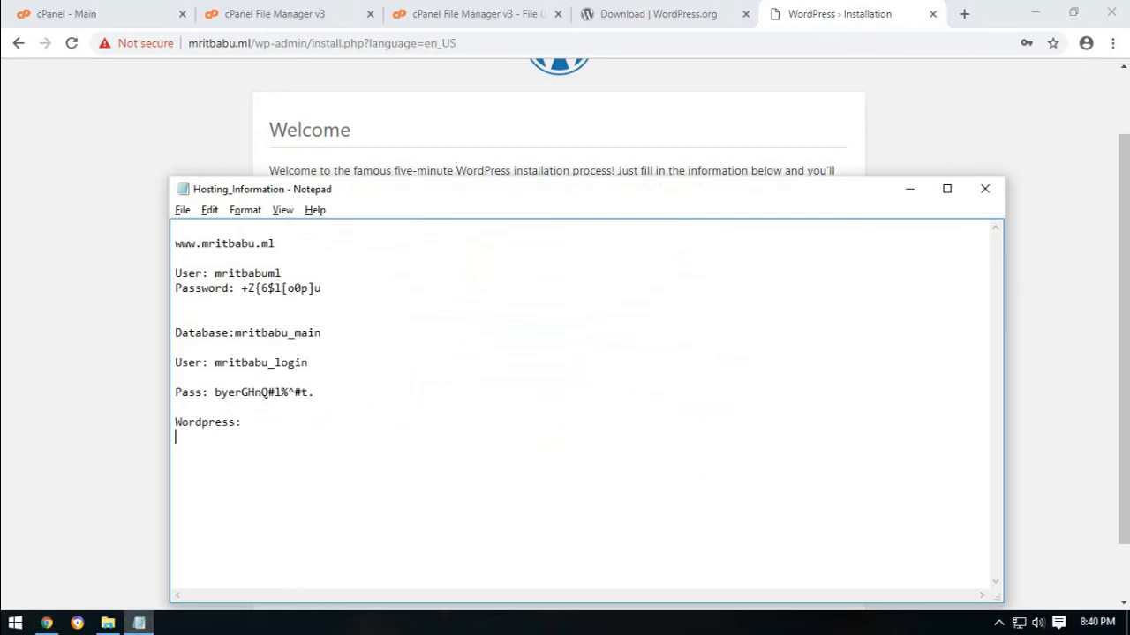
type("User")
type(": mritbabu  ")
type("Pass")
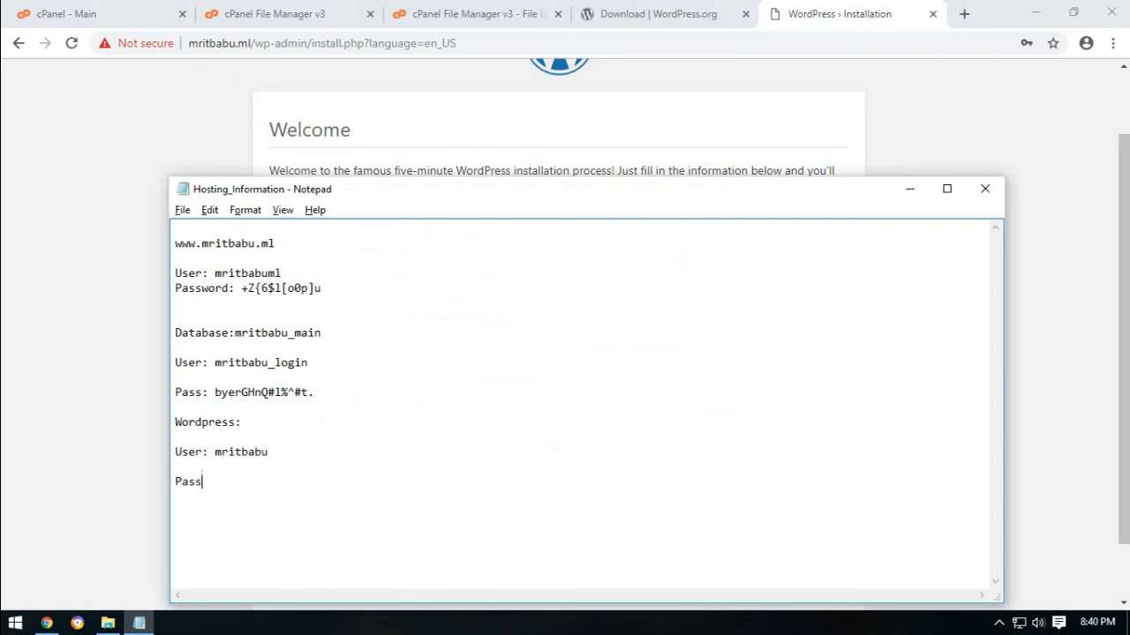
type(":")
key("ctrl+v")
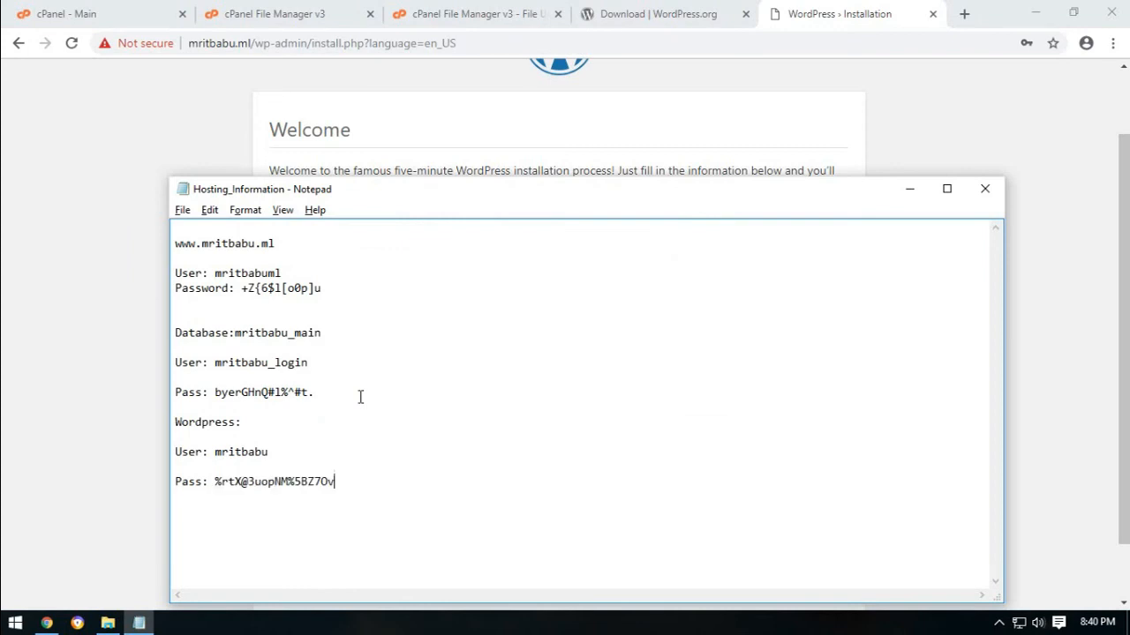
key("alt+Tab")
key("ctrl+v")
Enter the admin e-mail address, discourage search-engine indexing, and install WordPress.
scroll(199, 413, "down", 1)
left_click(507, 438)
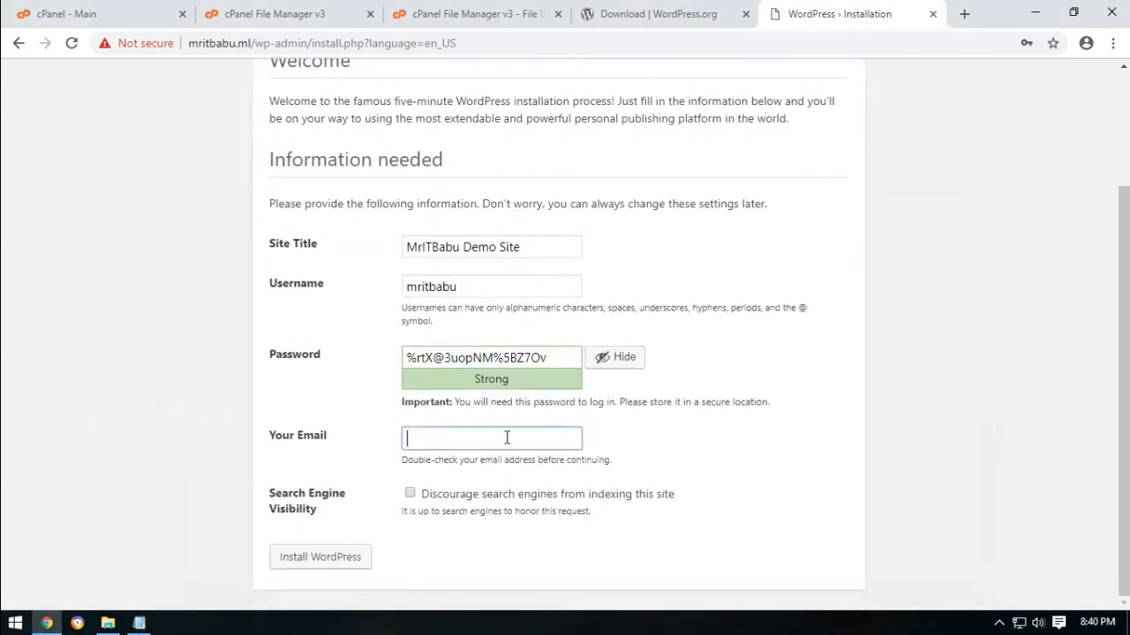
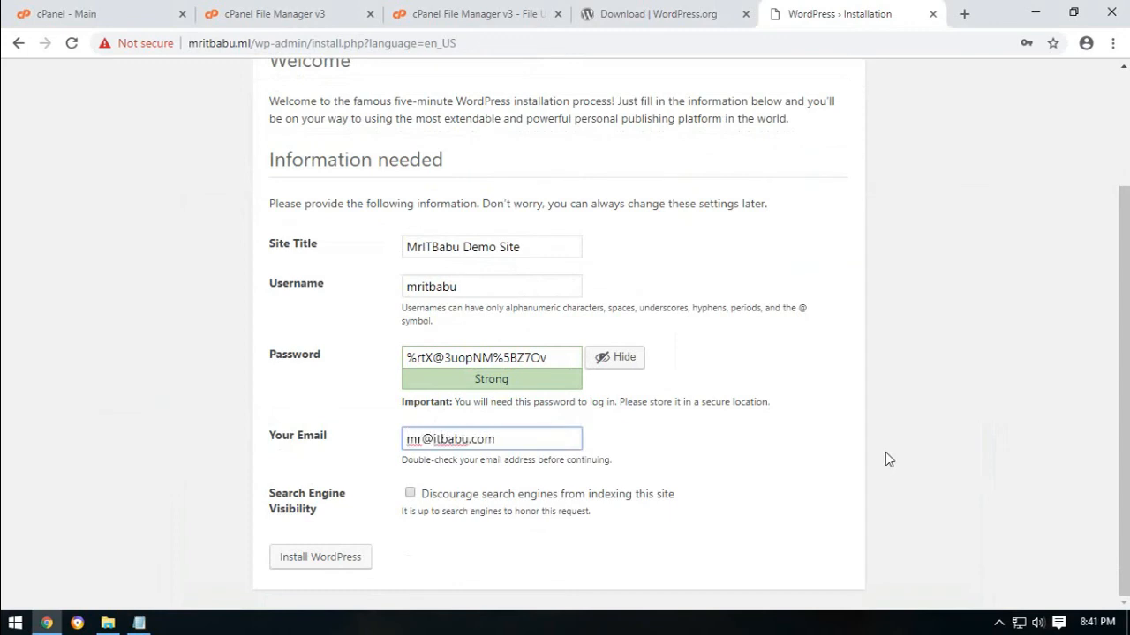
left_click(410, 493)
left_click(344, 559)
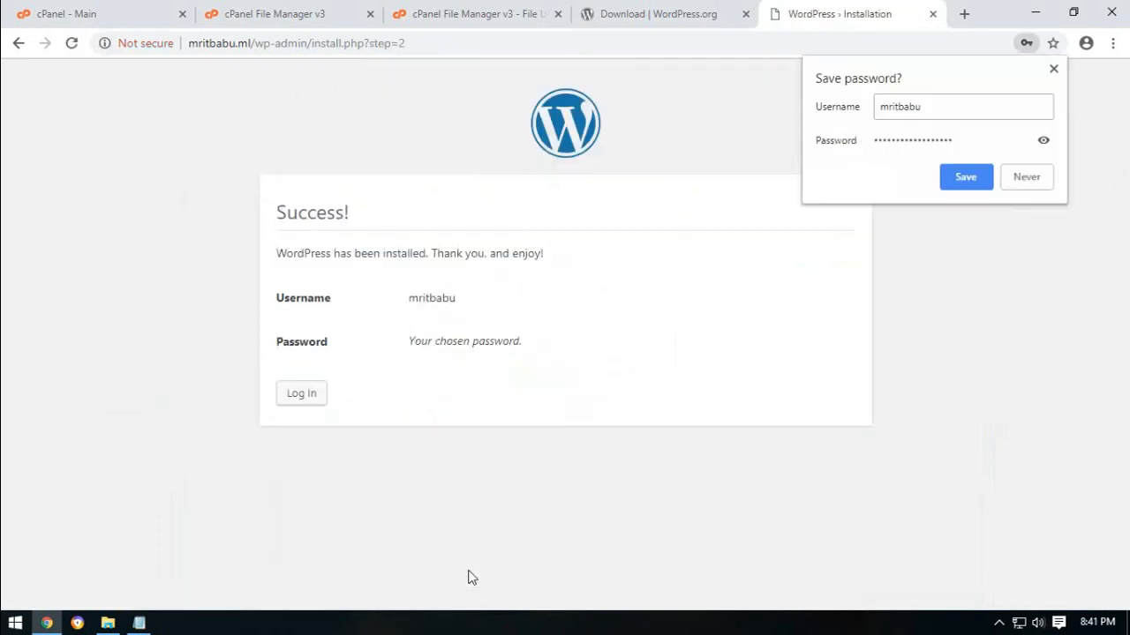
Go to the WordPress login page and enter the username mritbabu.
left_click(472, 577)
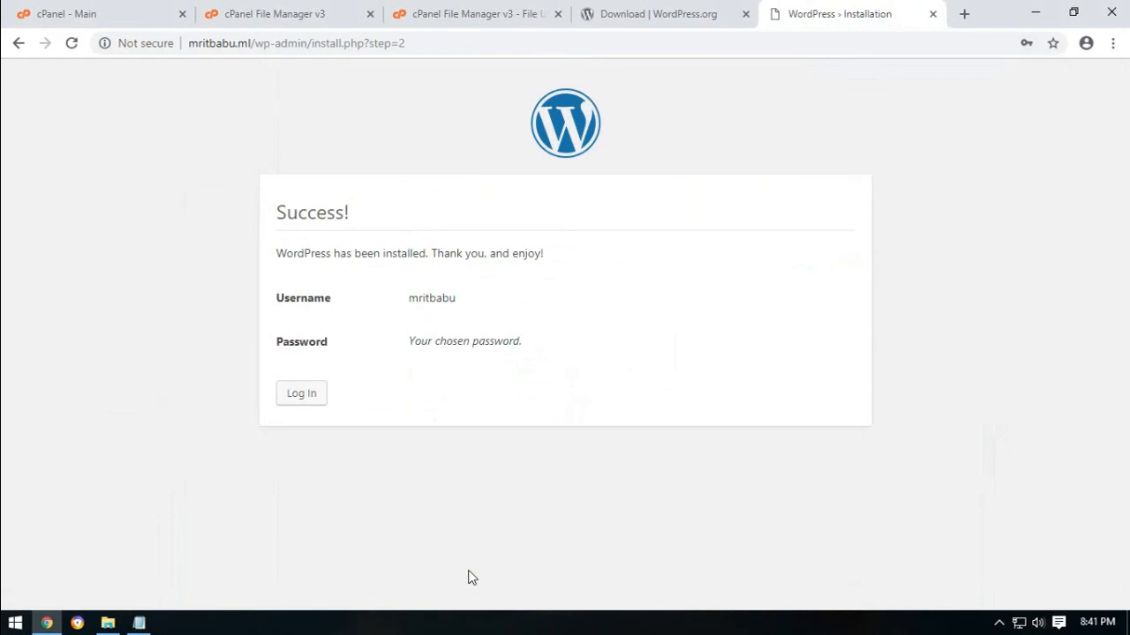
left_click(323, 397)
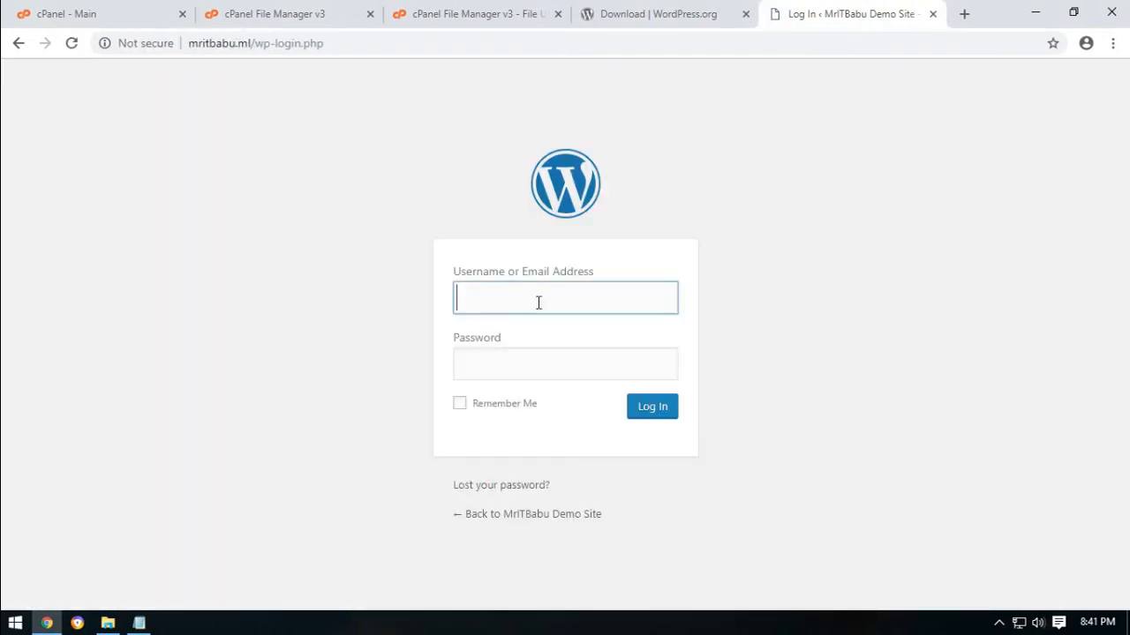
type("mritbabu")
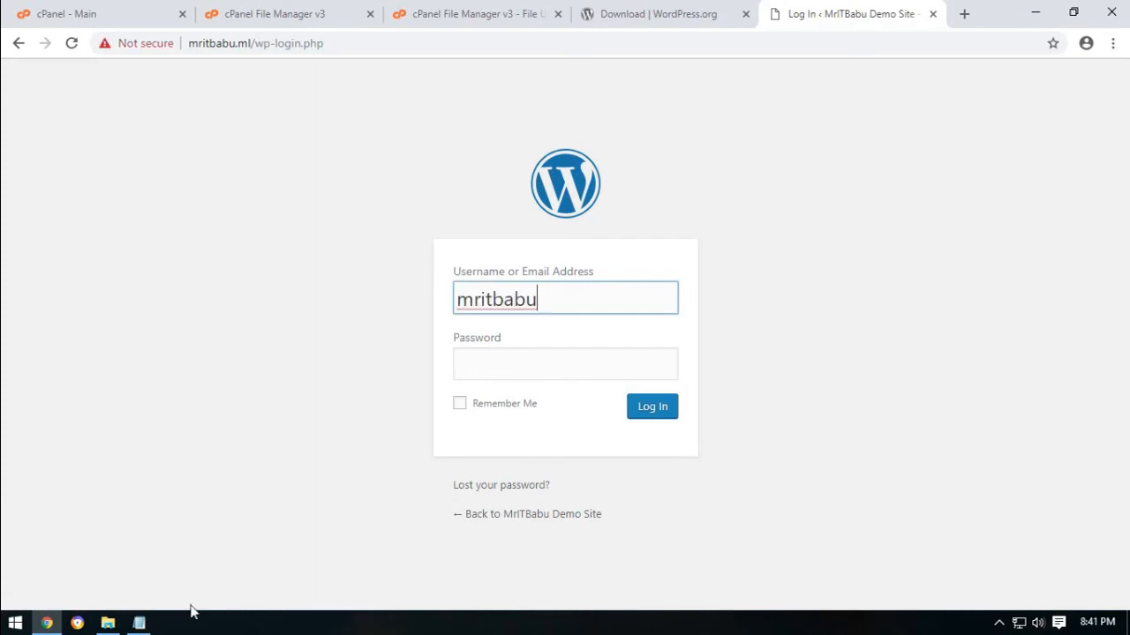
Paste the stored password from the notes and sign in to the Dashboard.
left_click(138, 624)
mouse_move(210, 482)
left_mouse_down()
mouse_move(365, 480)
mouse_move(216, 481)
left_mouse_up()
left_click(366, 479)
right_click(253, 478)
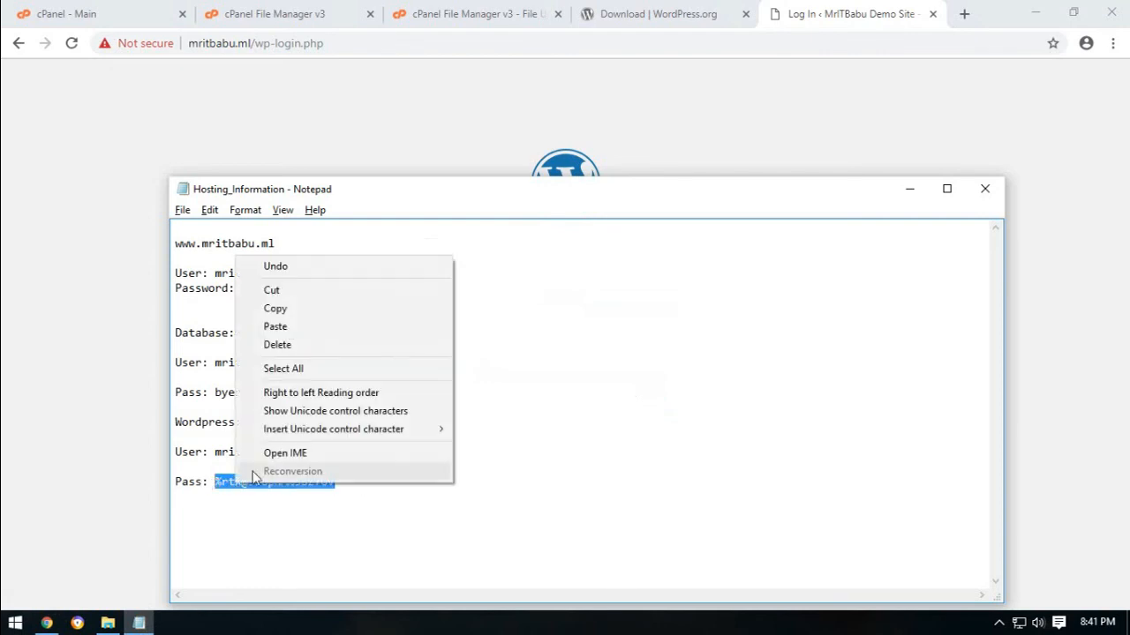
left_click(280, 309)
key("alt+Tab")
right_click(493, 355)
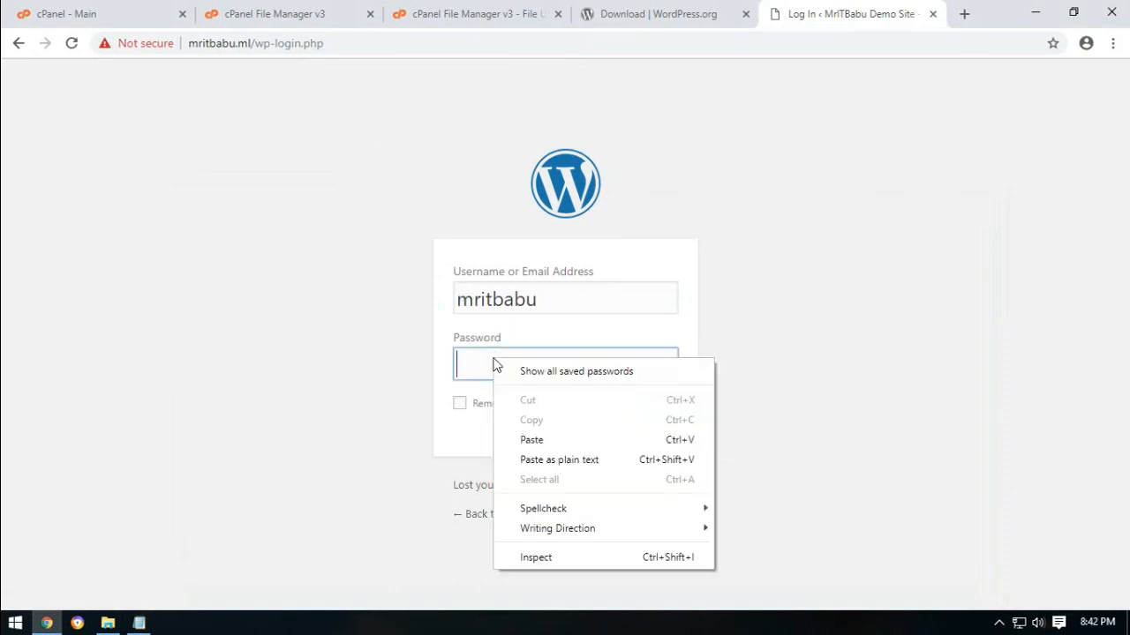
left_click(542, 440)
key("Return")
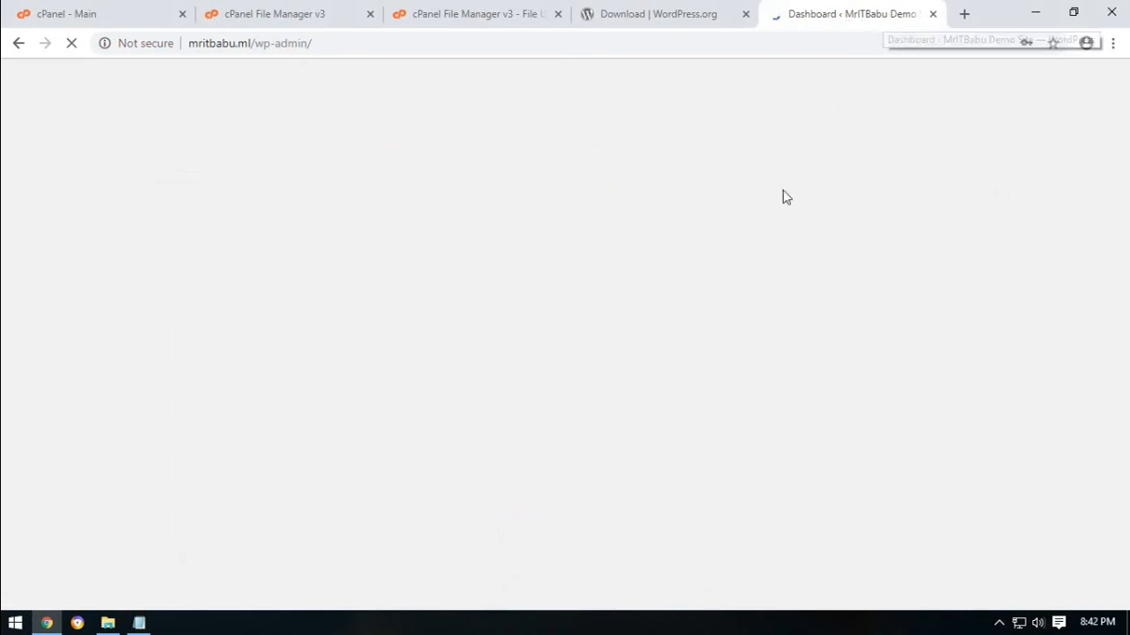
left_click(964, 14)
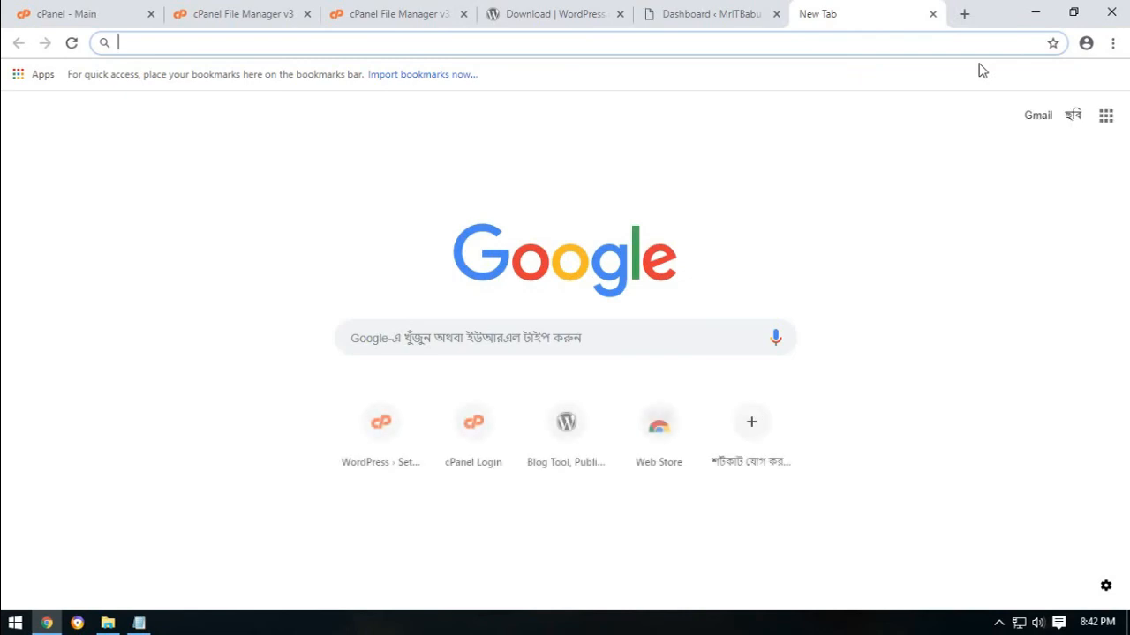
Load the live site at the domain and scroll through its front page.
type("mritbab")
key("Return")
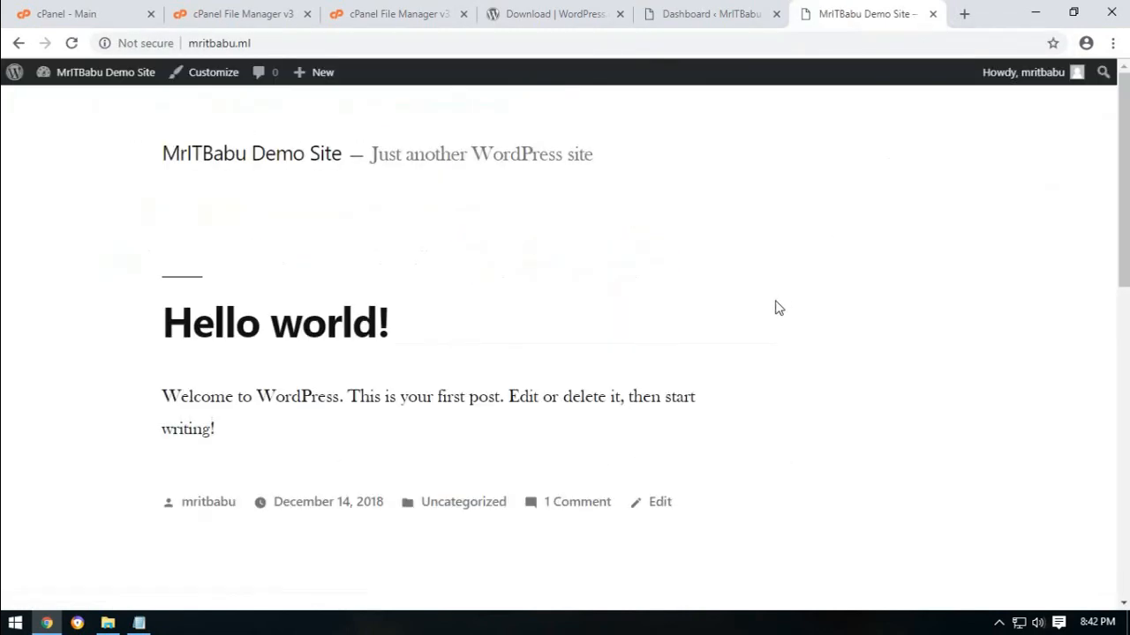
left_click_drag(1118, 126, 1114, 83)
Back on the Dashboard, save the login password in Chrome and open Appearance > Themes.
left_click(753, 7)
left_click(964, 180)
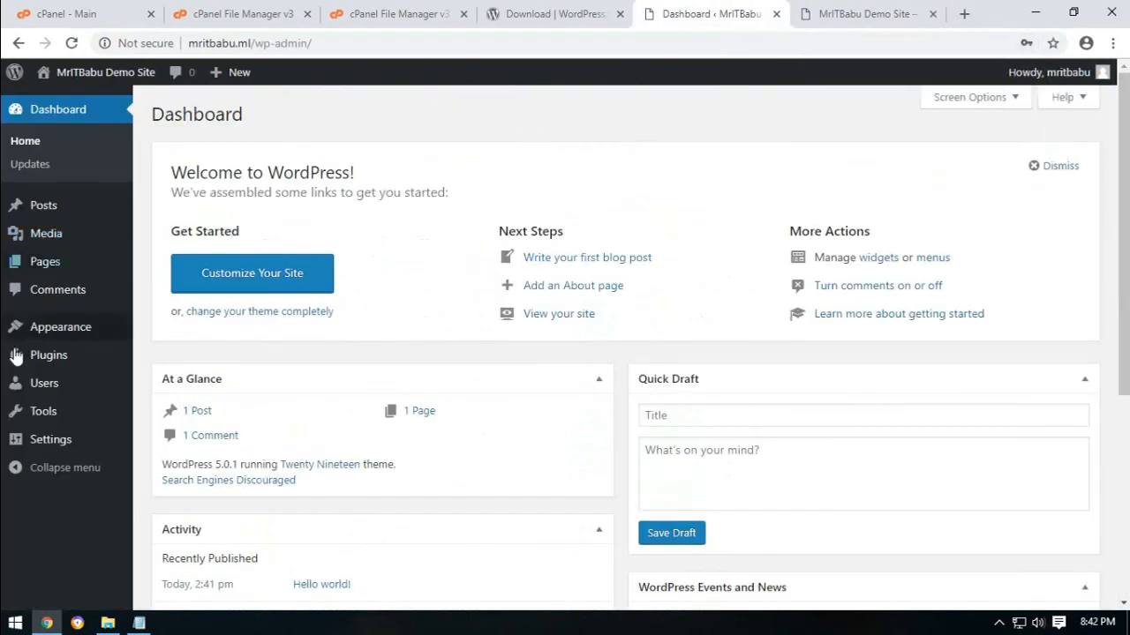
mouse_move(27, 331)
left_click(163, 331)
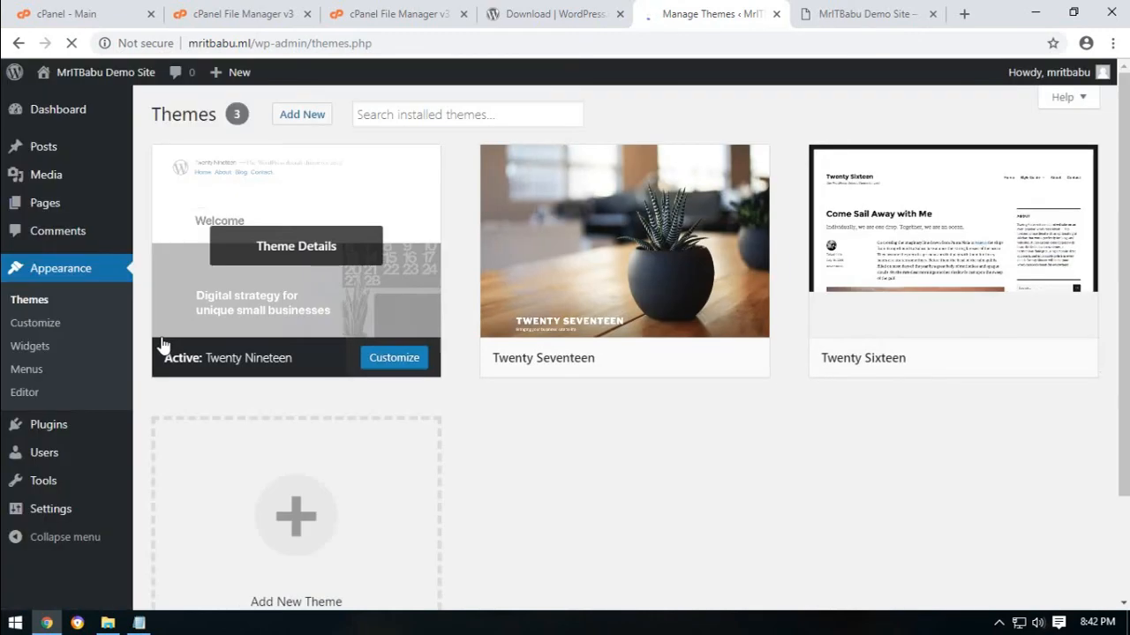
Activate Twenty Sixteen, then Twenty Seventeen, then Twenty Sixteen again, and reload the live site tab.
scroll(453, 493, "down", 3)
scroll(452, 493, "up", 3)
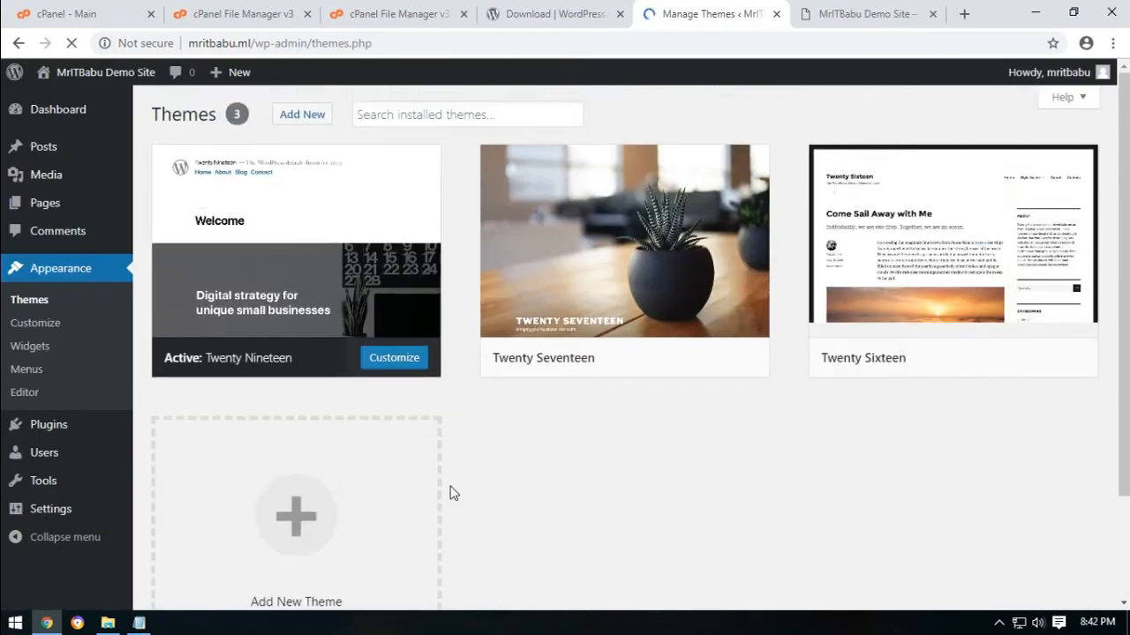
scroll(569, 513, "down", 3)
scroll(569, 516, "up", 3)
mouse_move(938, 256)
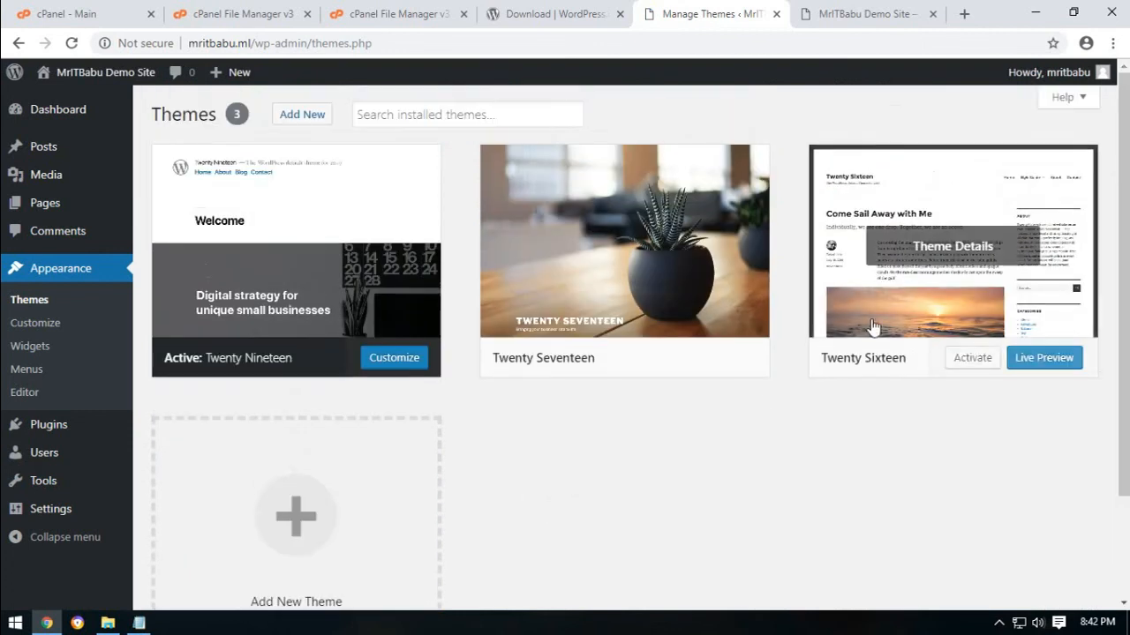
left_click(971, 359)
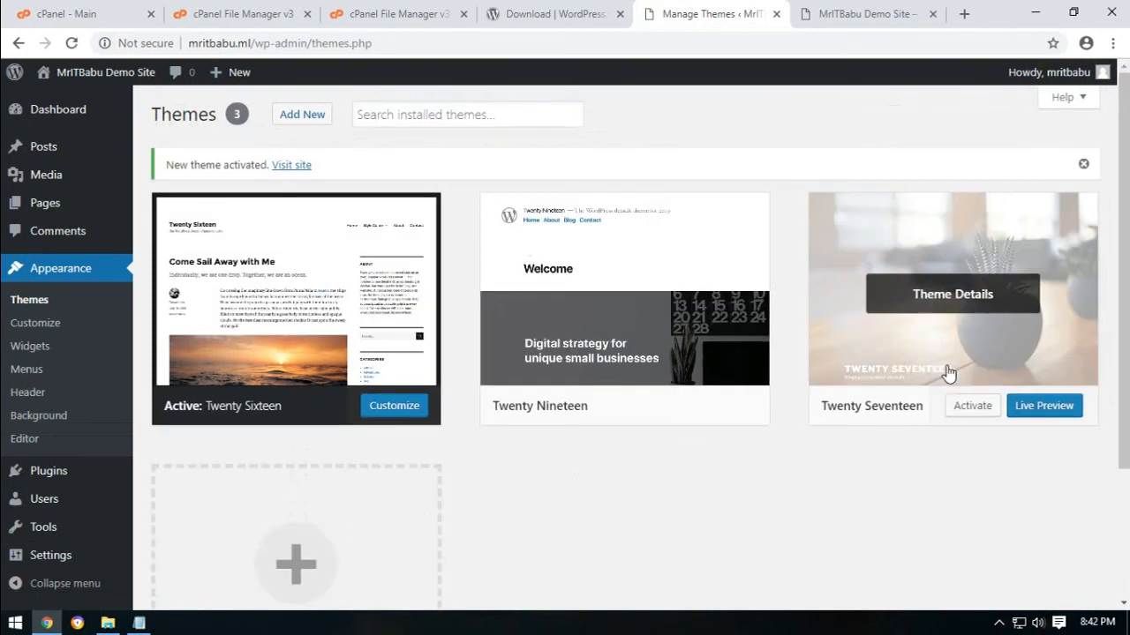
mouse_move(971, 406)
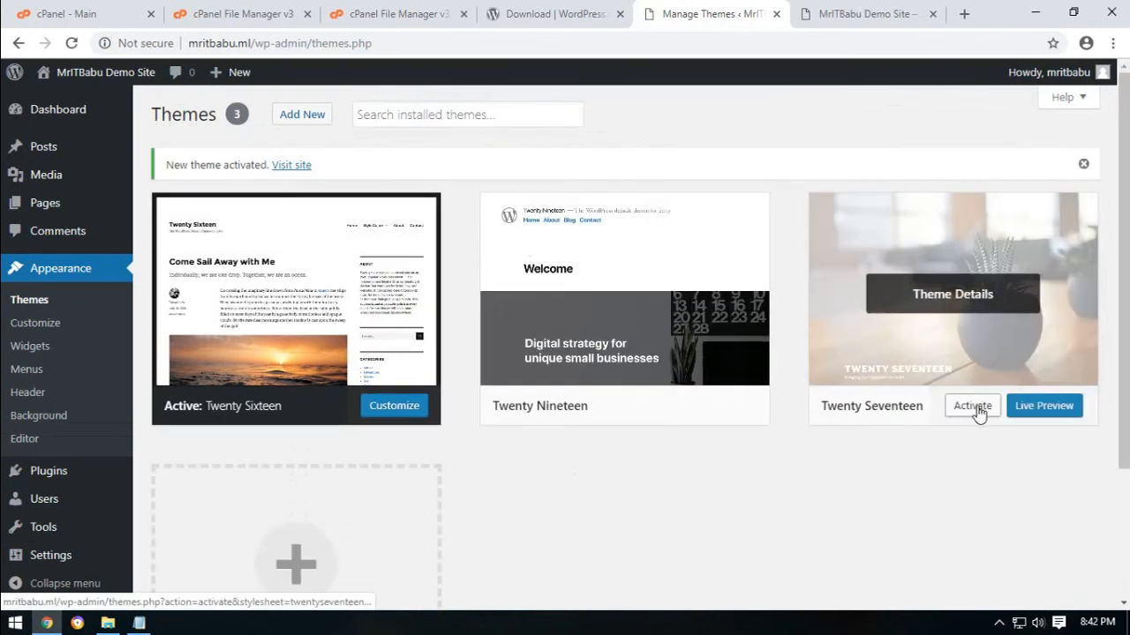
left_click(973, 406)
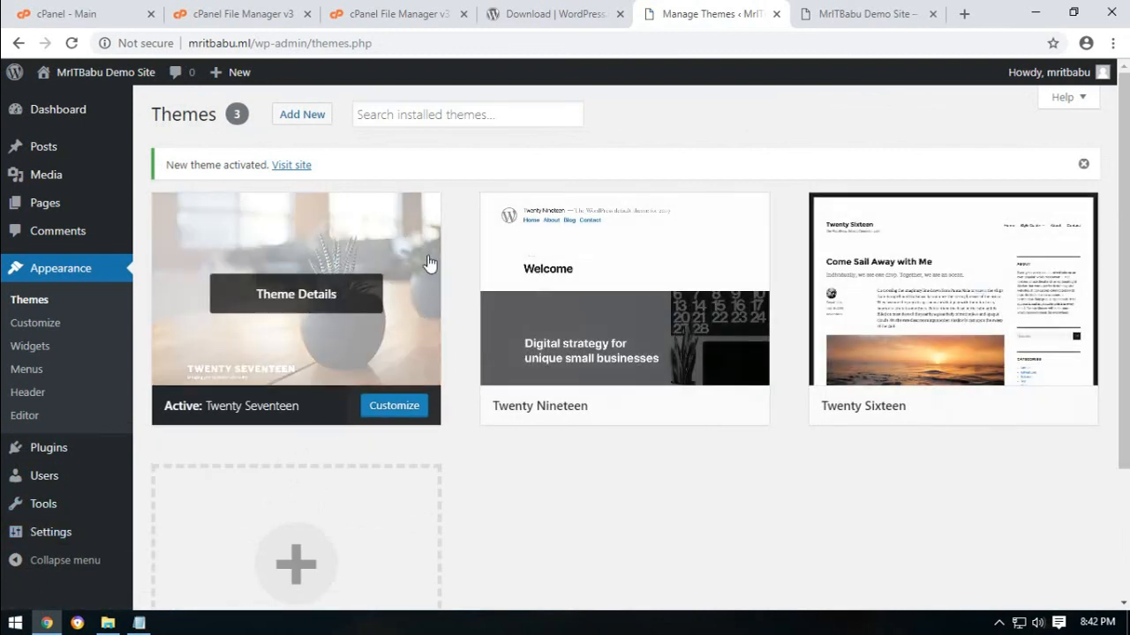
left_click(976, 411)
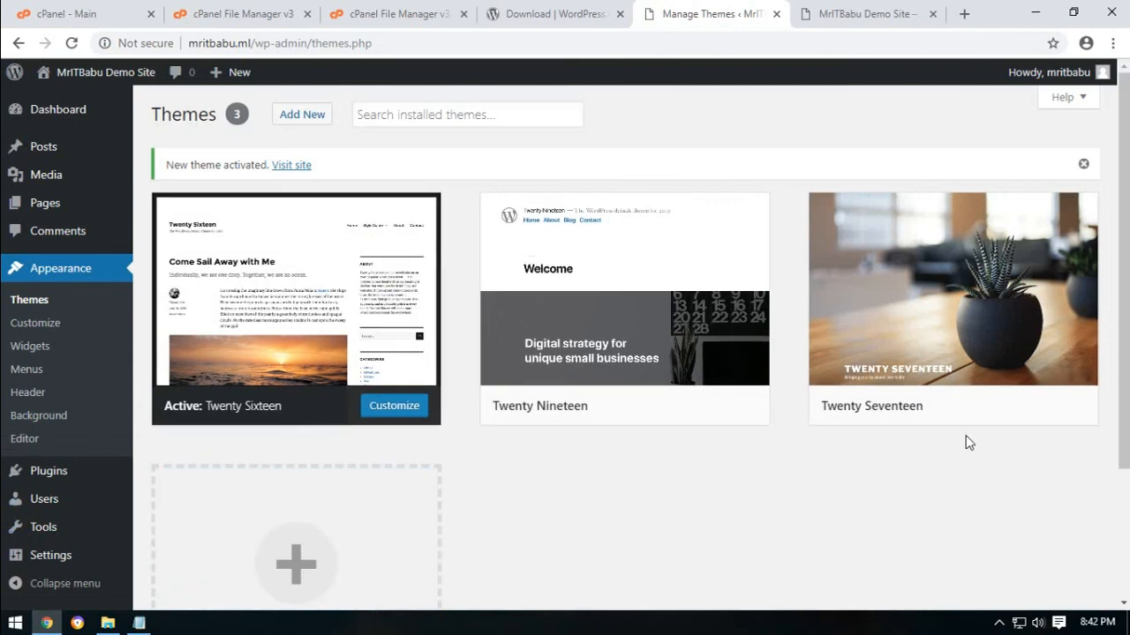
left_click(812, 7)
left_click(97, 72)
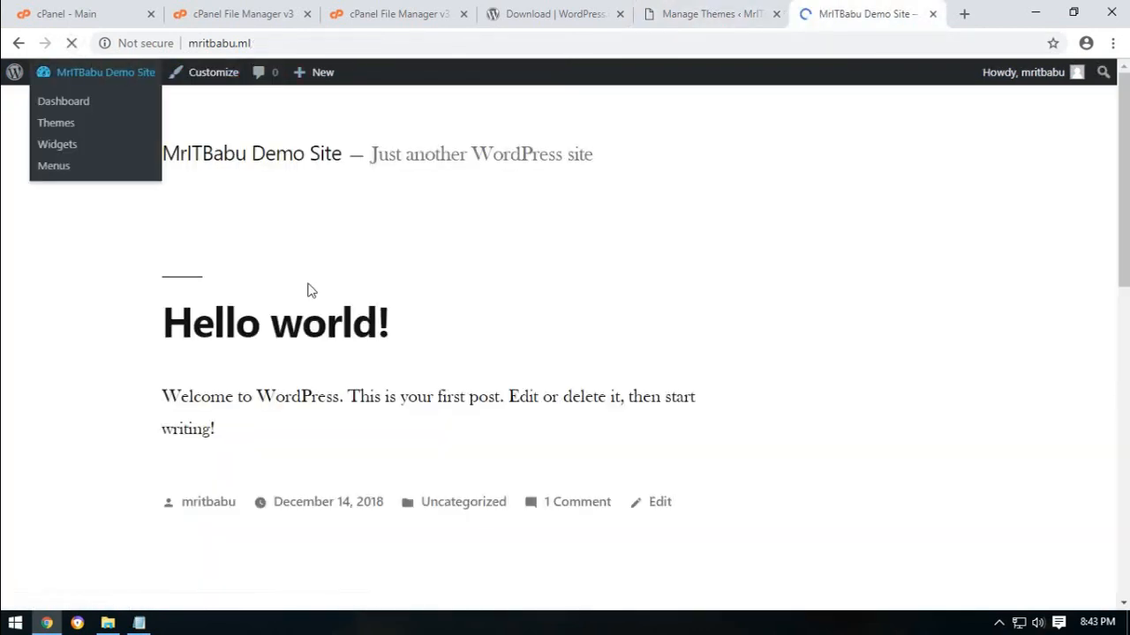
Activate Twenty Seventeen and reload the live site to show its large plant header.
scroll(402, 353, "down", 2)
scroll(429, 360, "down", 1)
scroll(431, 361, "up", 2)
left_click(697, 14)
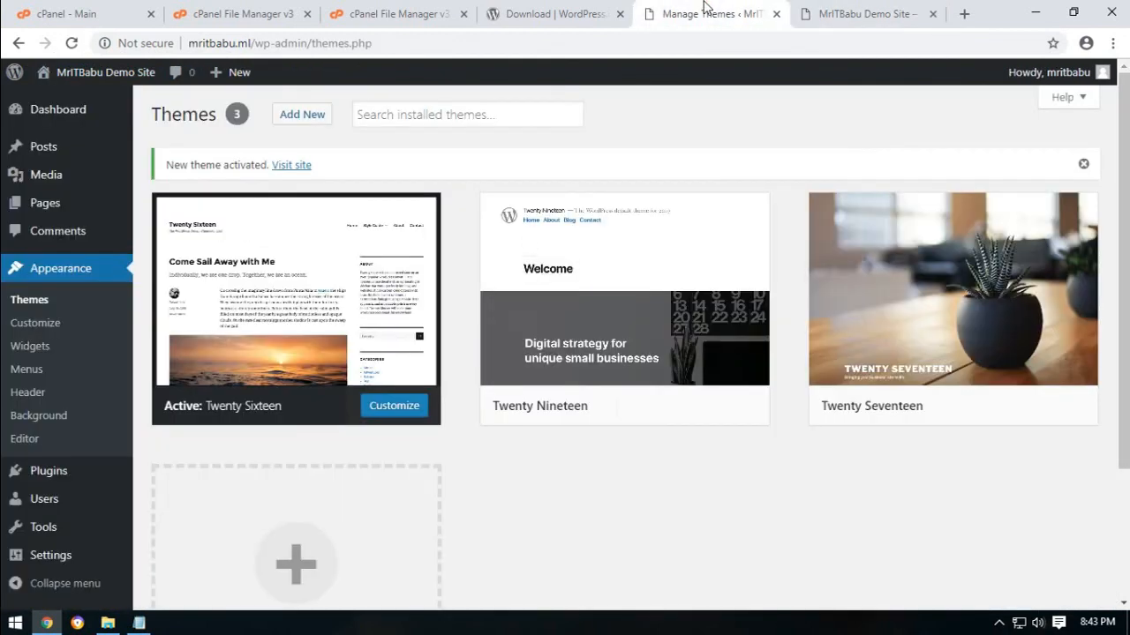
left_click(971, 405)
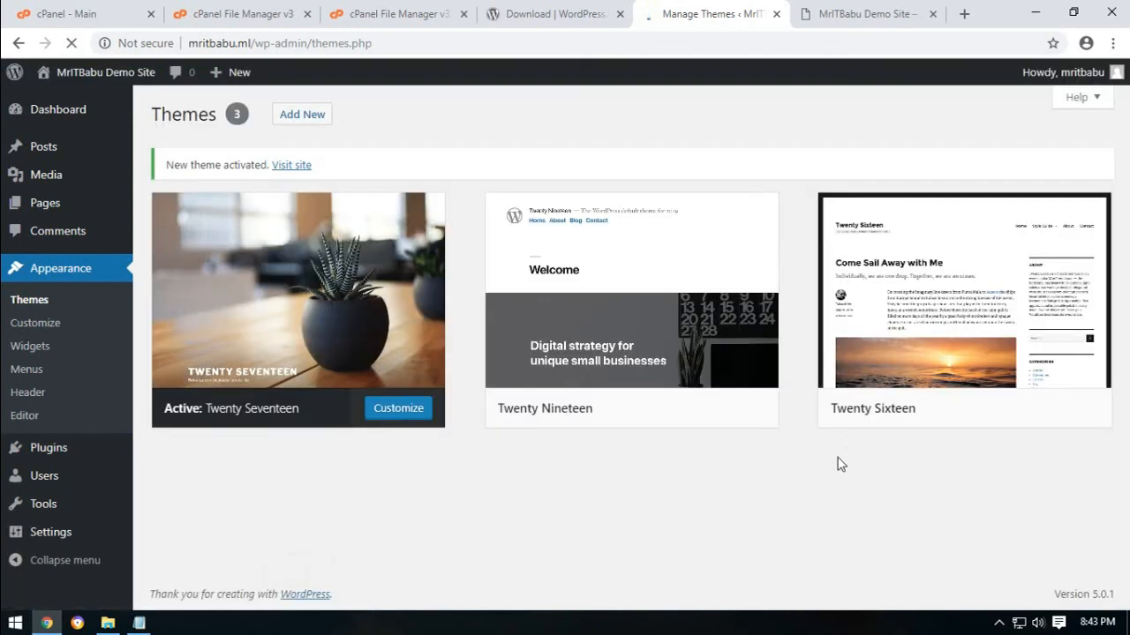
left_click(869, 15)
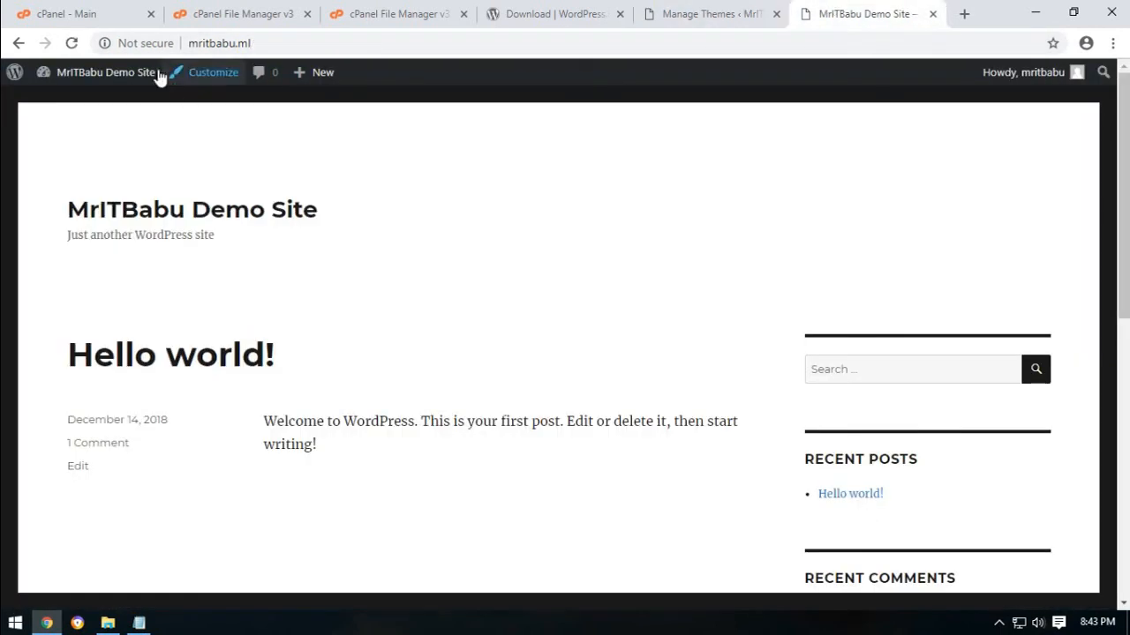
left_click(72, 42)
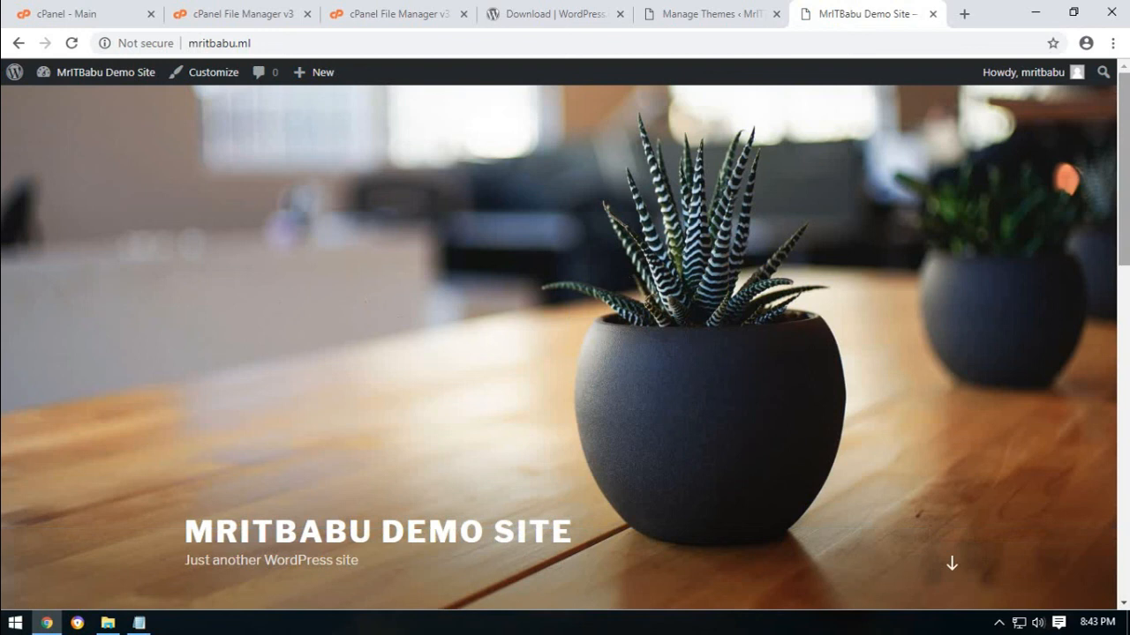
mouse_move(1123, 188)
left_mouse_down()
mouse_move(1122, 517)
mouse_move(1121, 123)
left_mouse_up()
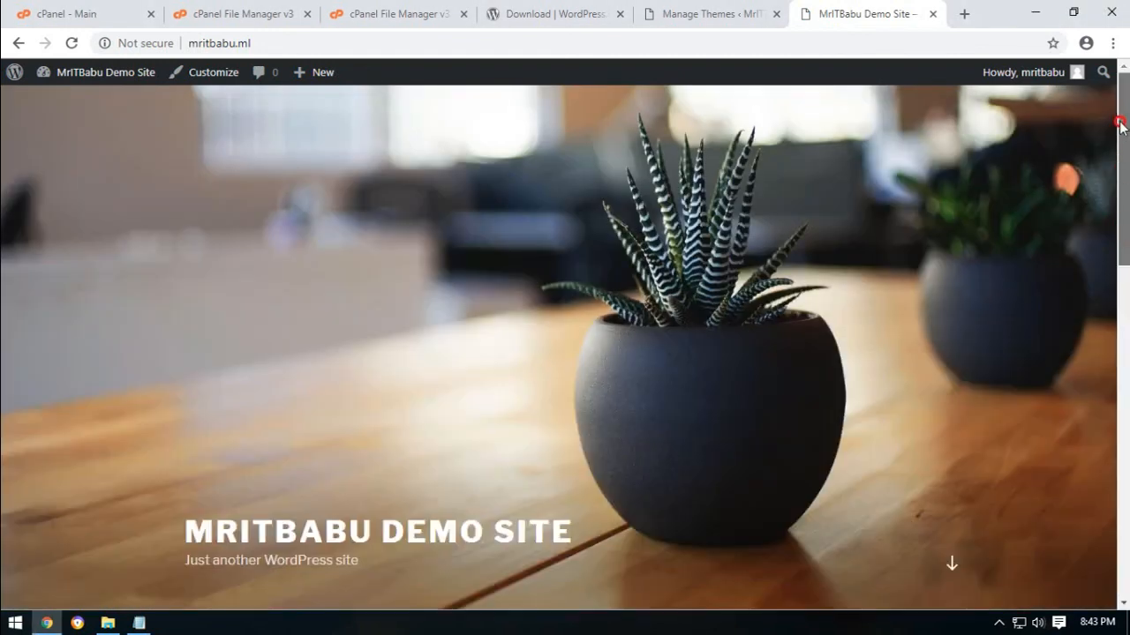